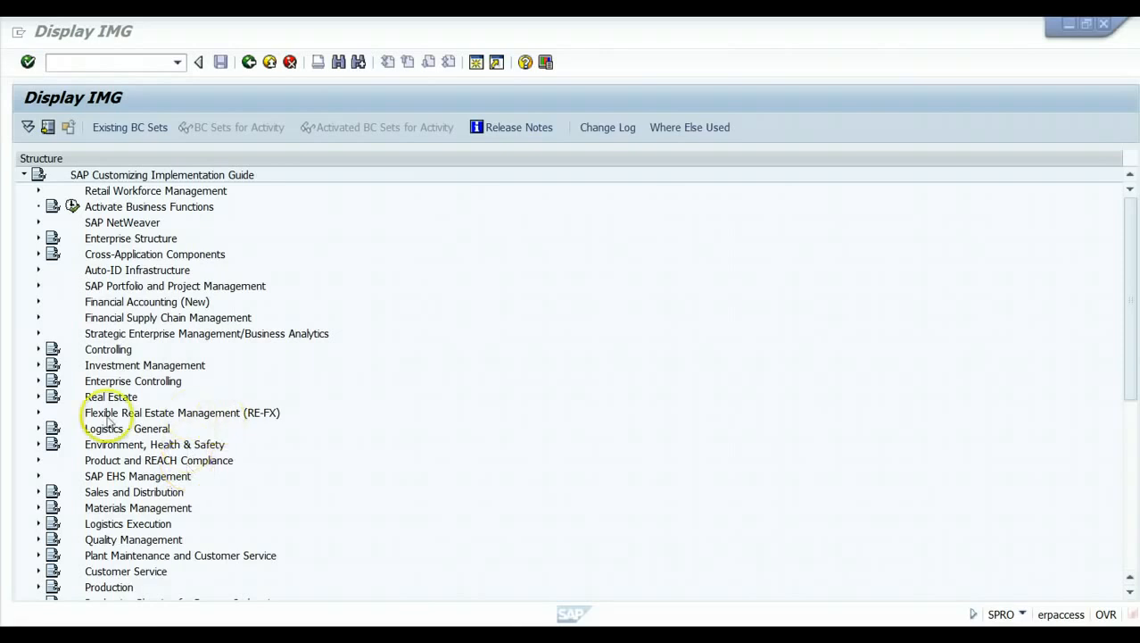
Expand Financial Accounting (New), then Asset Accounting, then Asset Accounting (Lean Implementation) in the IMG tree.
left_click(38, 301)
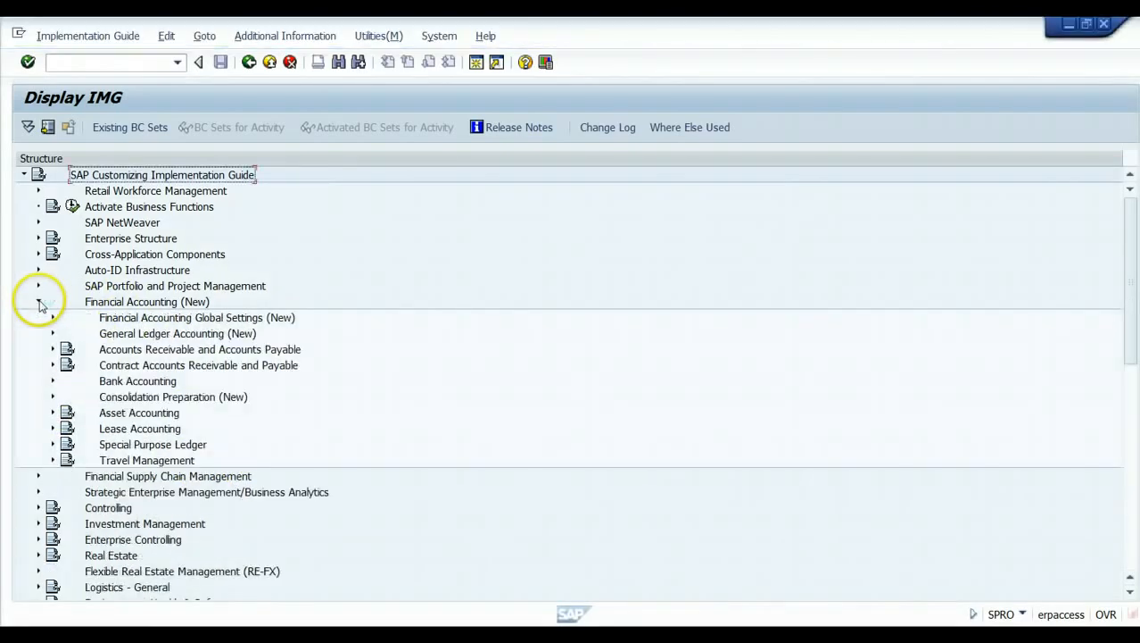
left_click(53, 413)
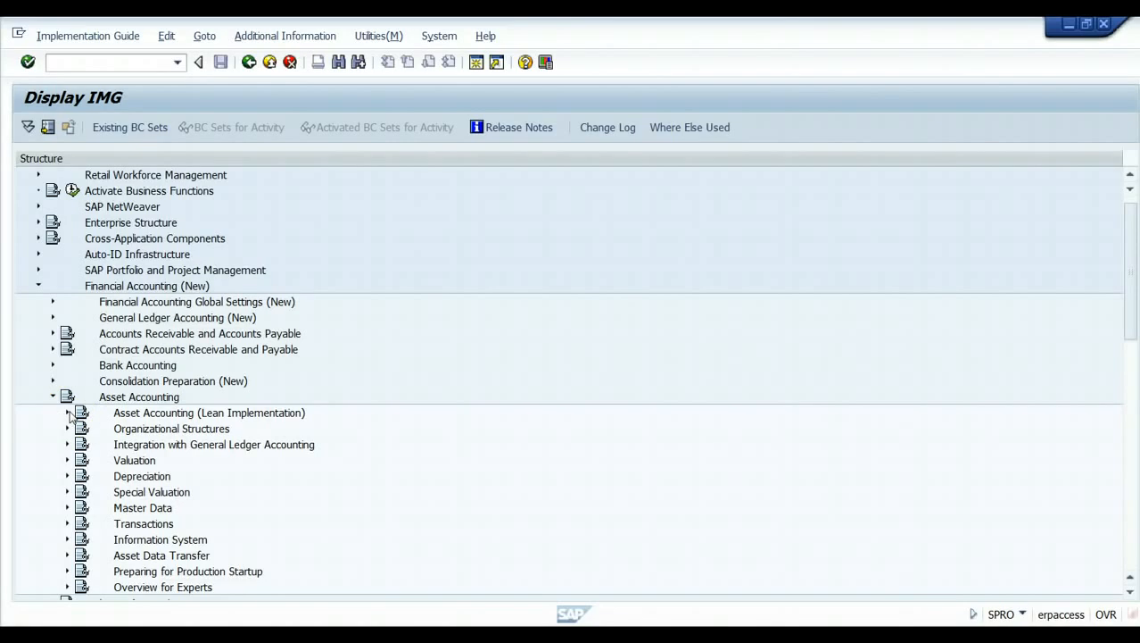
left_click(68, 412)
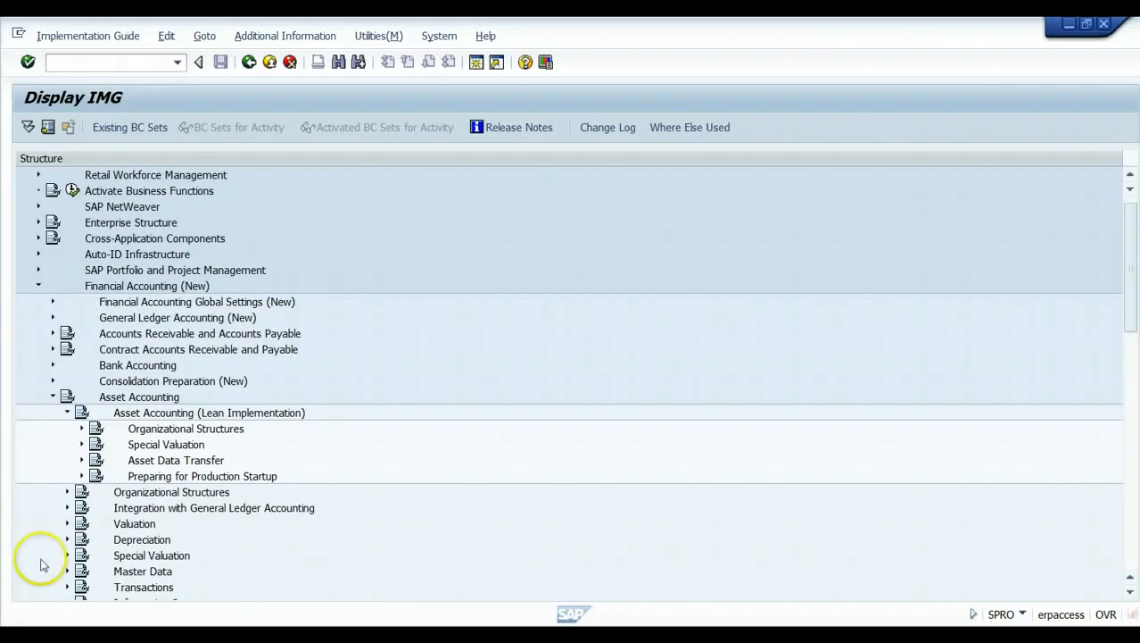
Expand Organizational Structures under Asset Accounting (Lean Implementation) to list its eight activities.
left_click(82, 430)
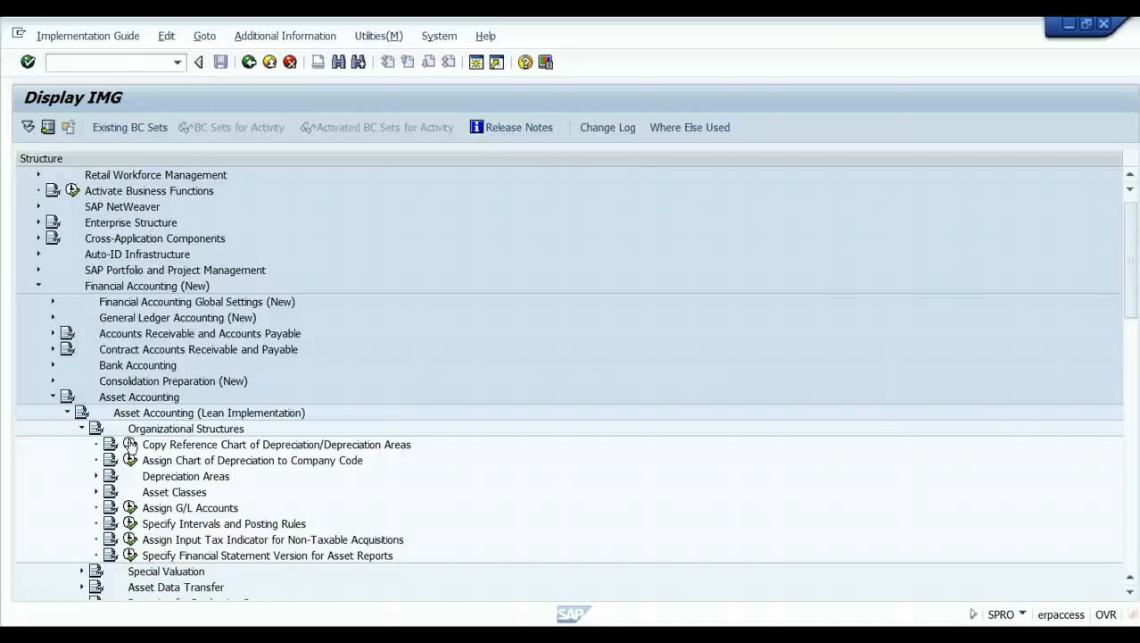
Open Copy Reference Chart of Depreciation, inspect the copy fields, cancel without copying, and go back.
left_click(130, 443)
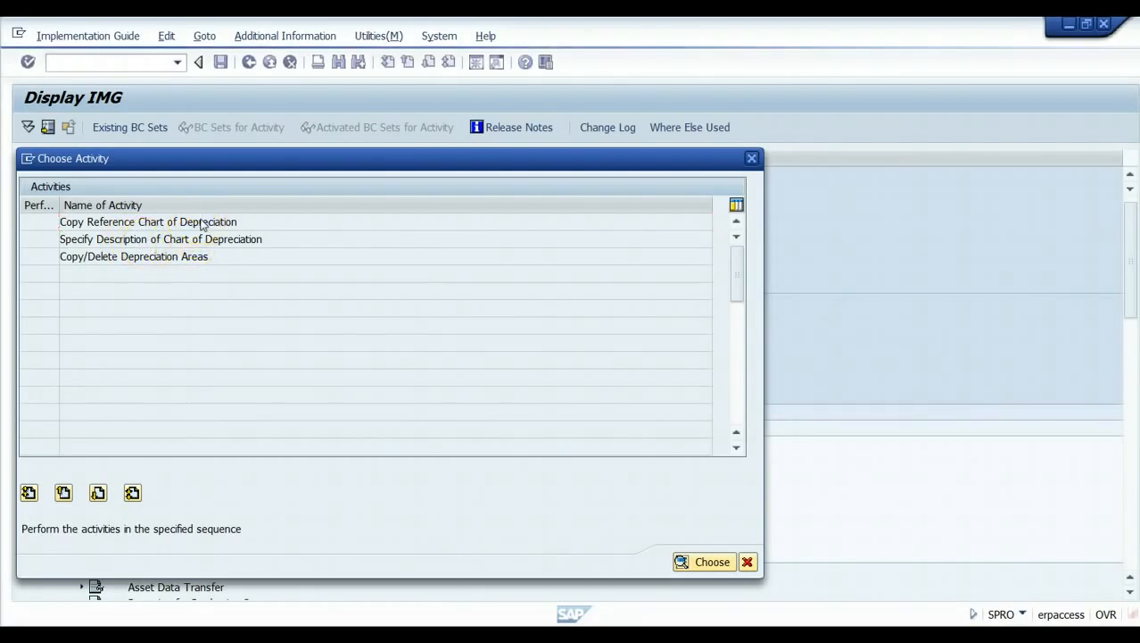
double_click(202, 225)
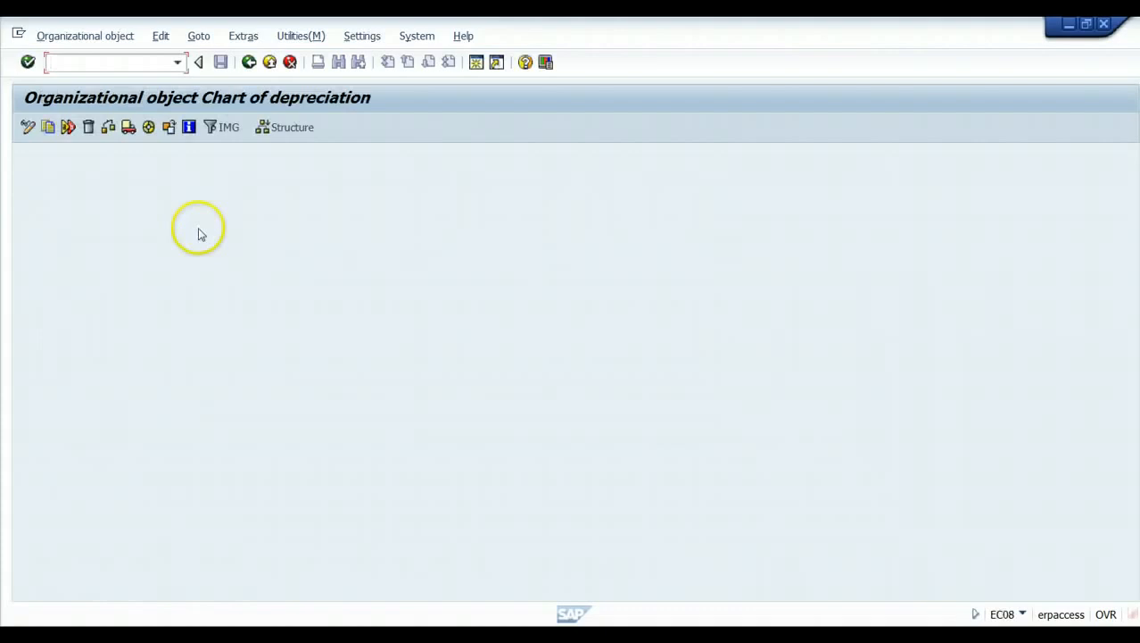
left_click(49, 128)
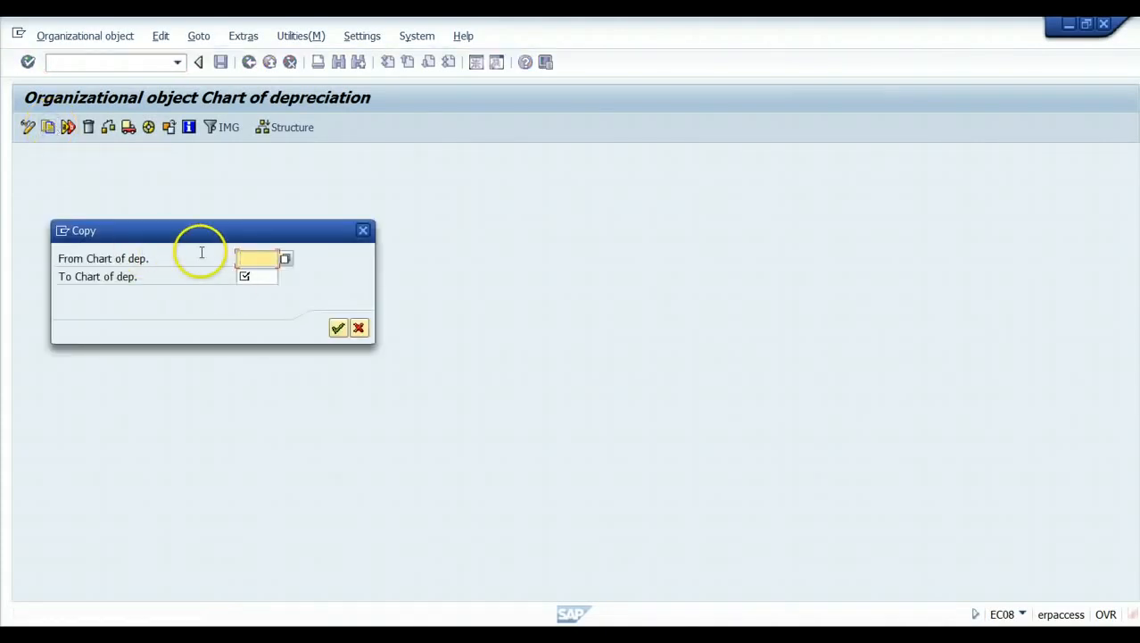
left_click(266, 259)
left_click(257, 276)
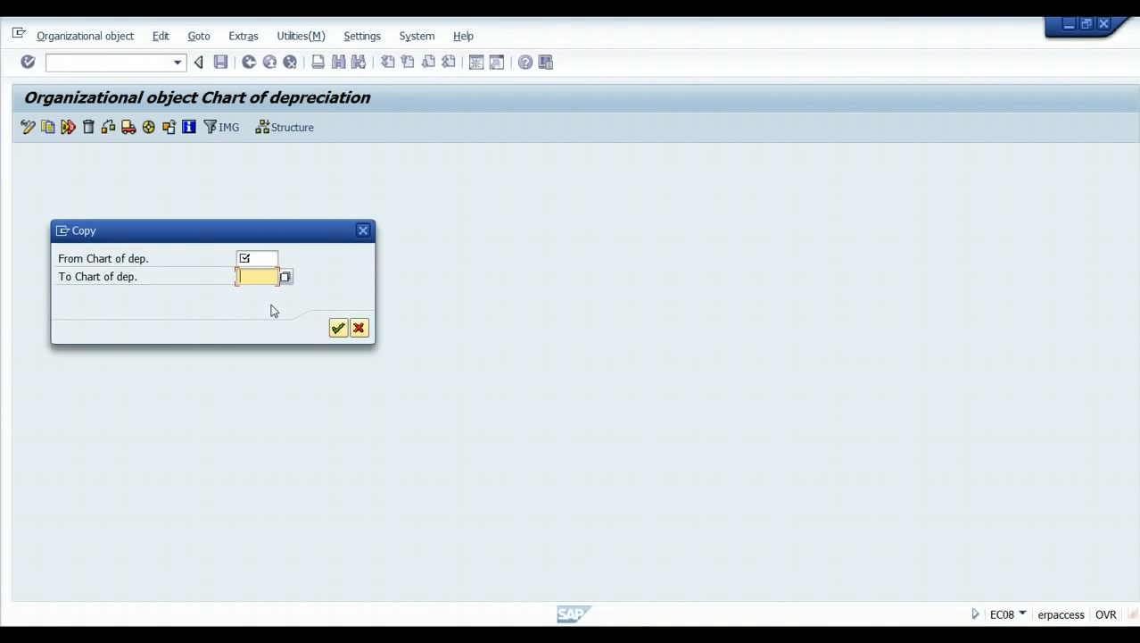
left_click(263, 277)
left_click(359, 328)
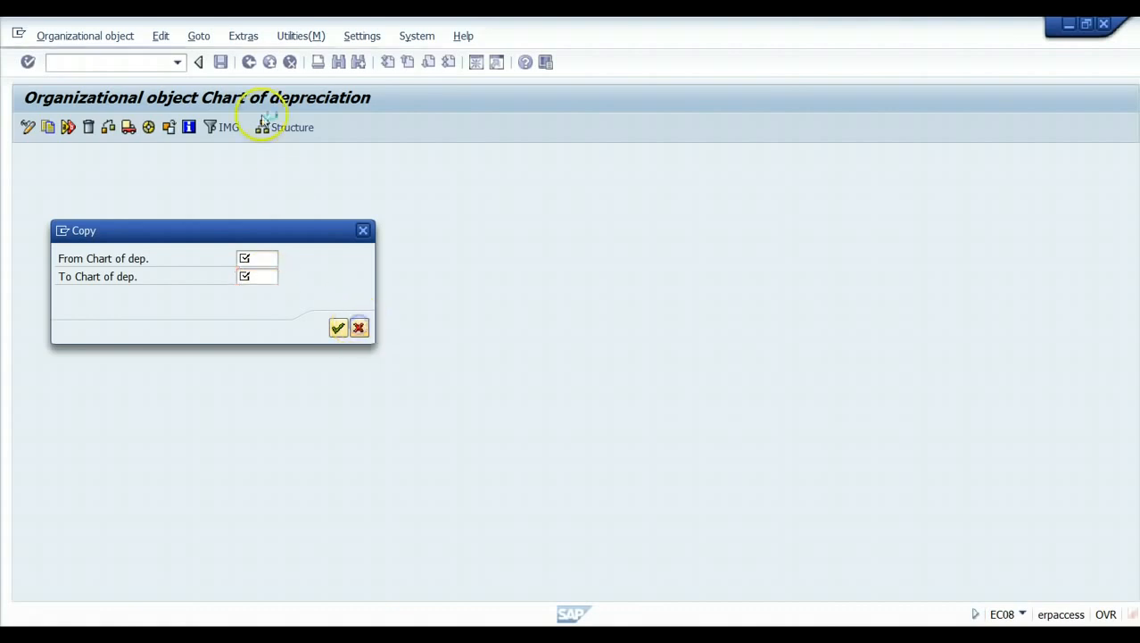
left_click(249, 62)
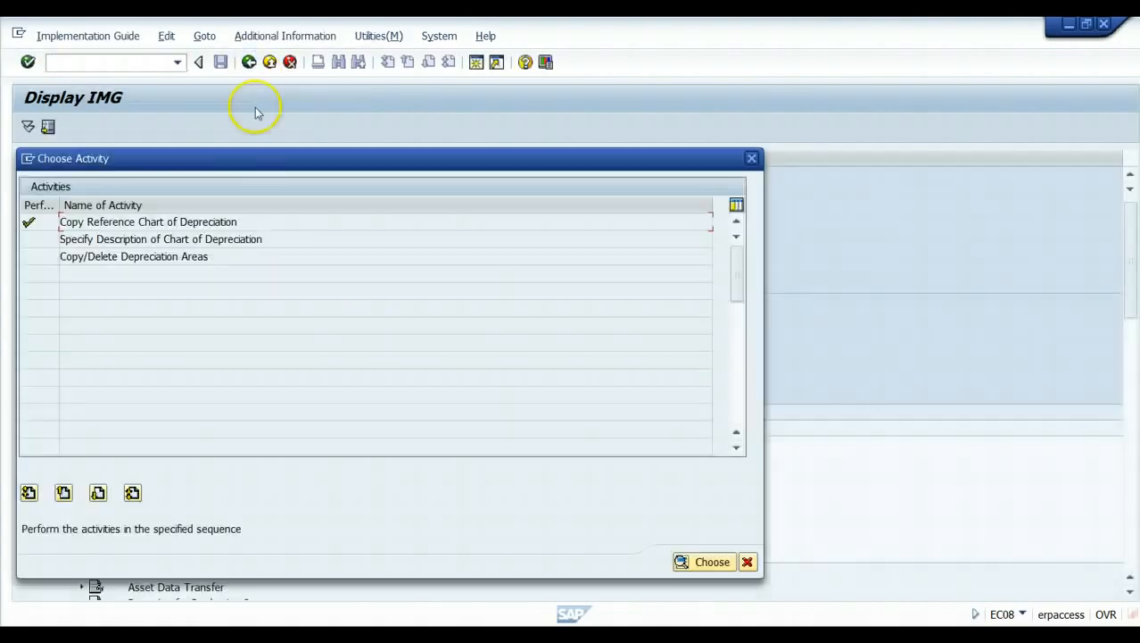
View the Specify Description of Chart of Depreciation table, then back out to the IMG structure.
left_click(157, 243)
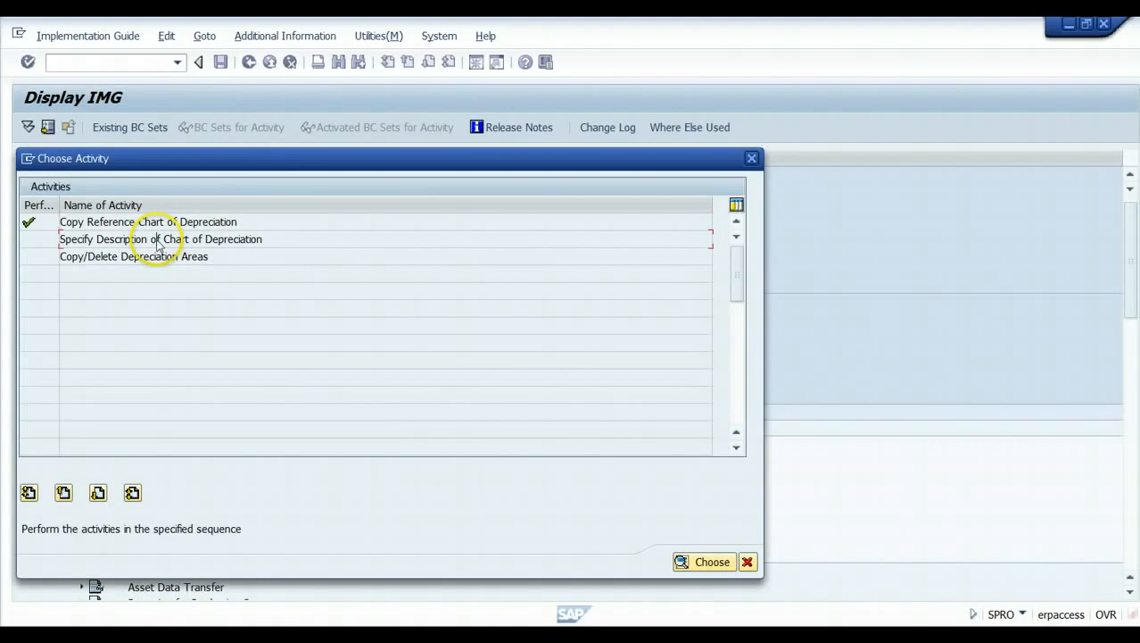
double_click(157, 242)
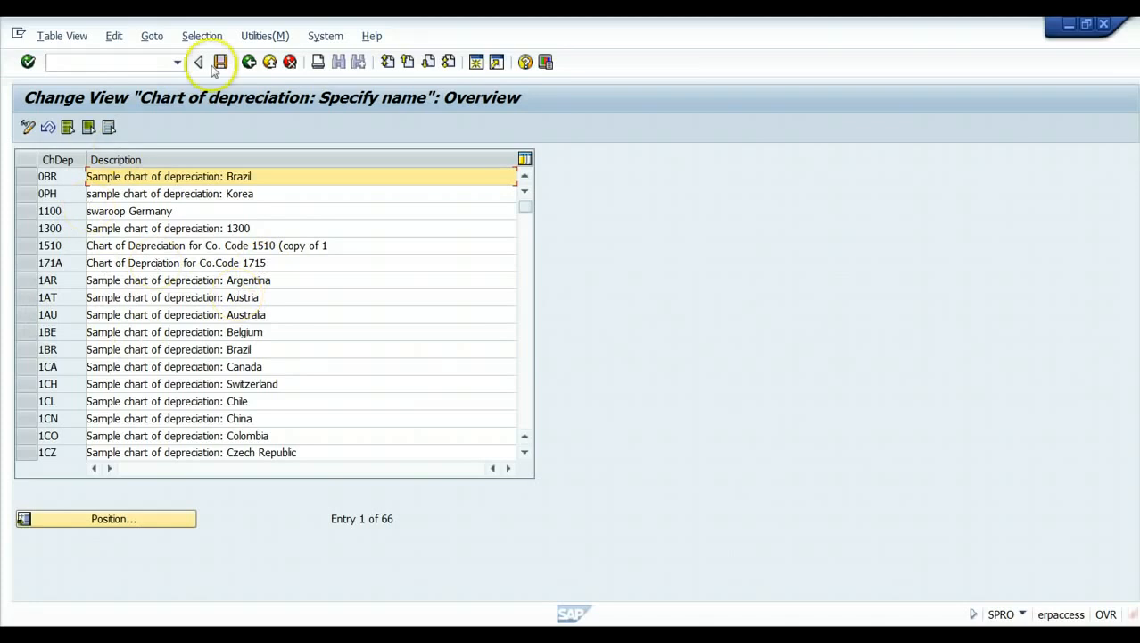
left_click(249, 62)
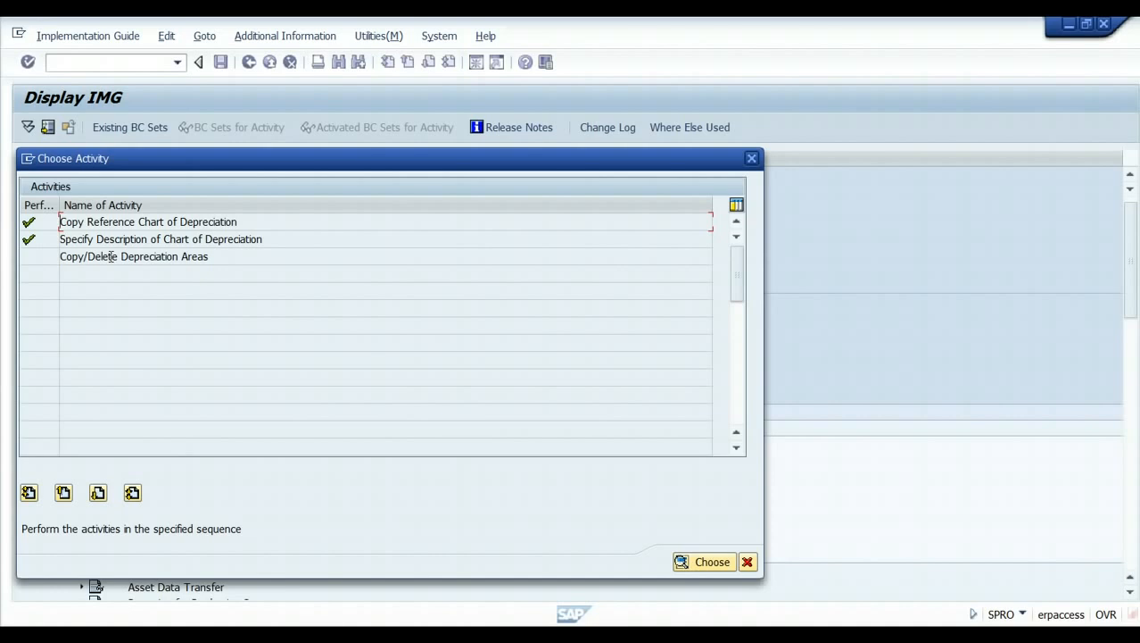
left_click(747, 563)
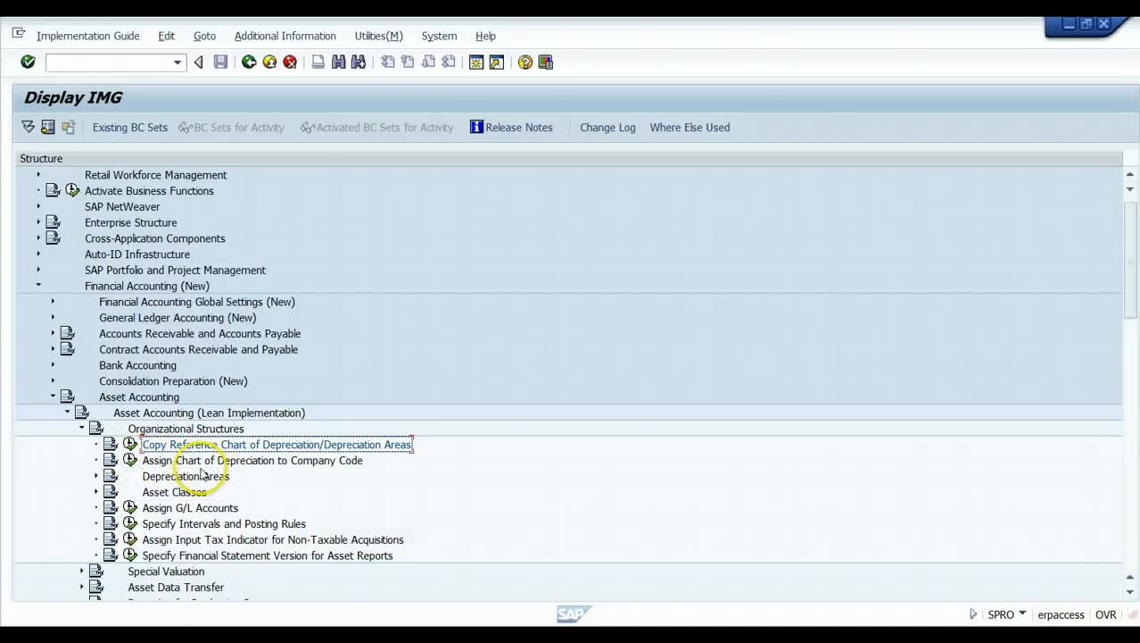
Check the company code chart-of-depreciation assignments (OAOB), then expand Depreciation Areas.
left_click(131, 460)
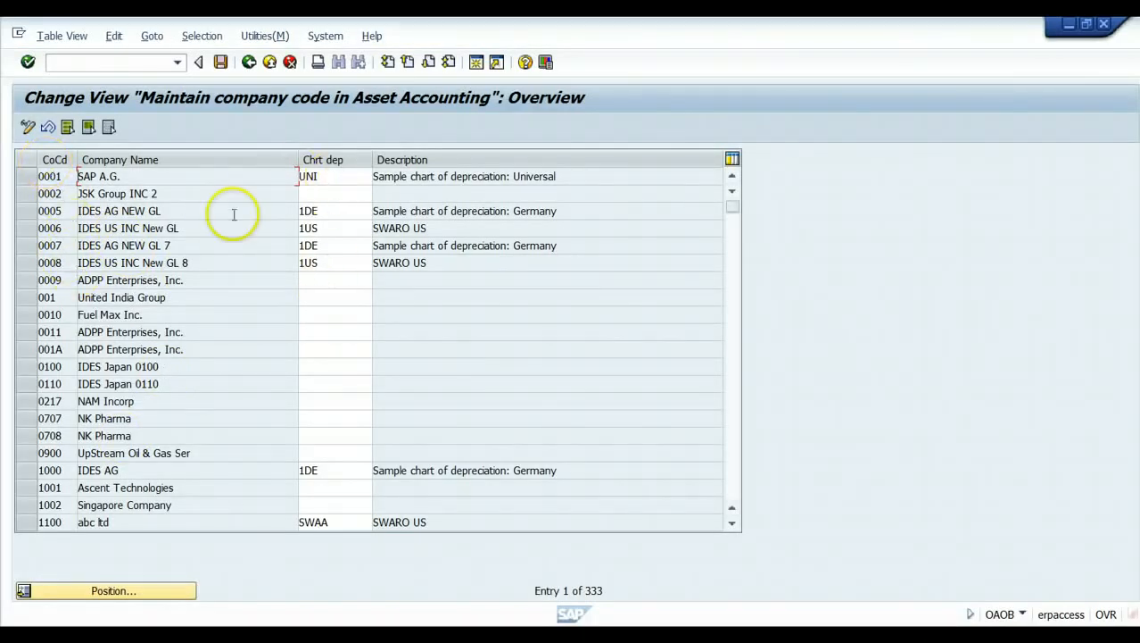
left_click(250, 65)
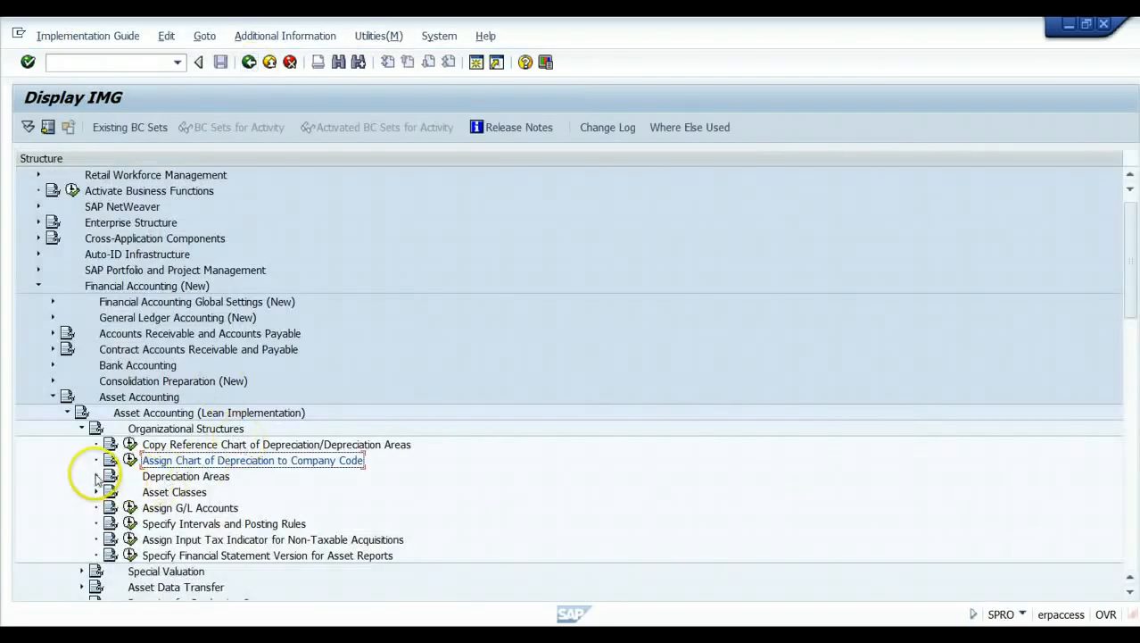
left_click(96, 477)
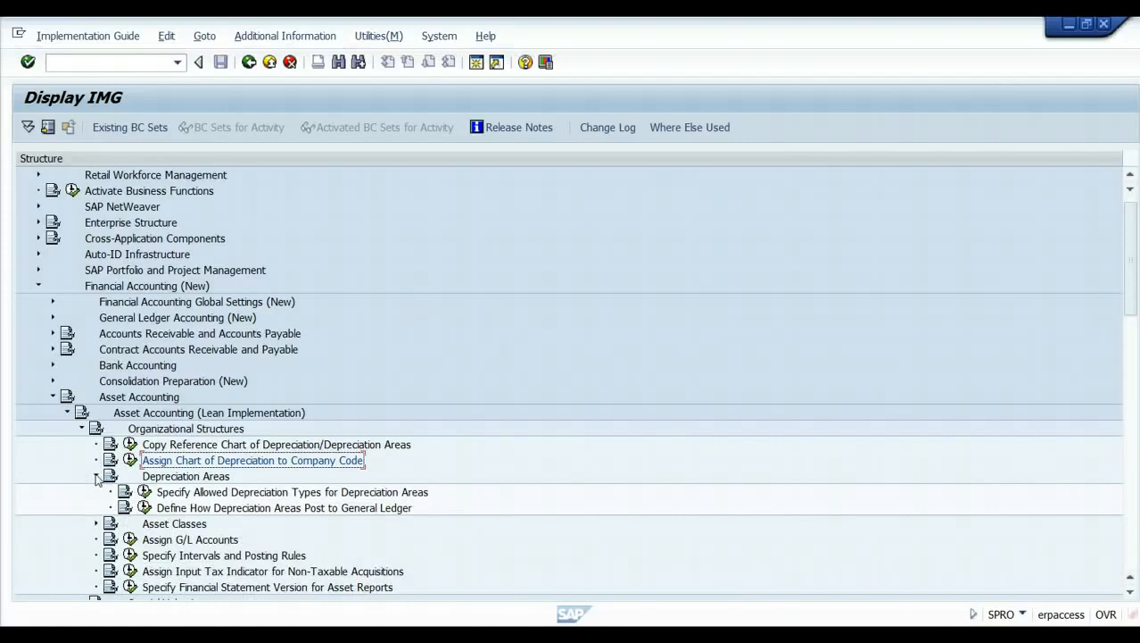
Review the 11 depreciation areas allowed ordinary depreciation (OABN), then return to the IMG.
left_click(144, 492)
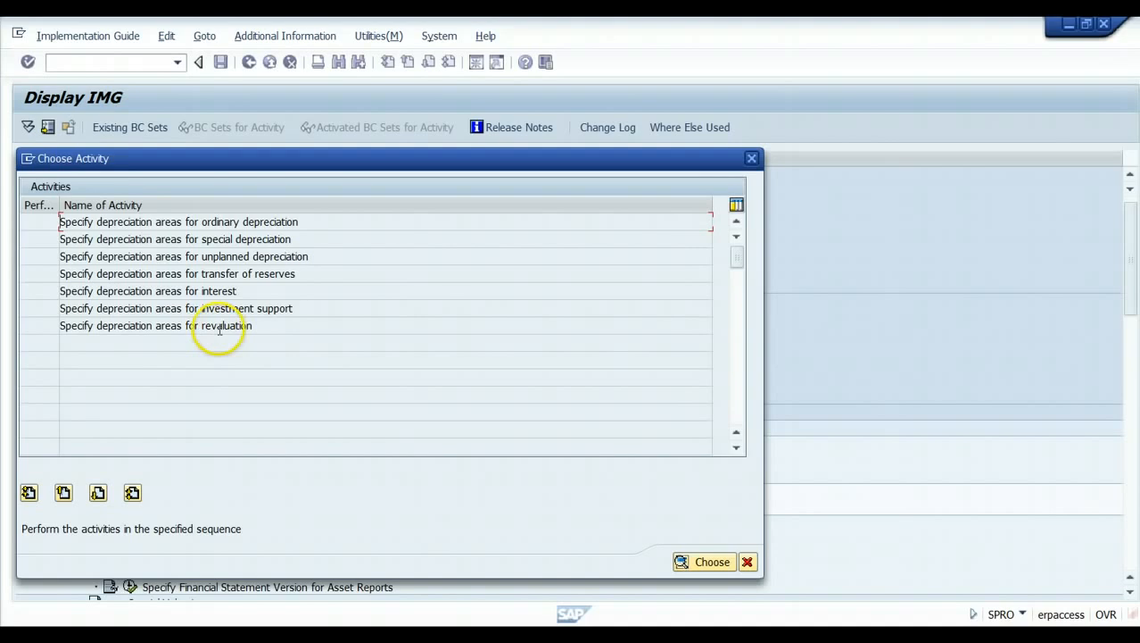
double_click(173, 226)
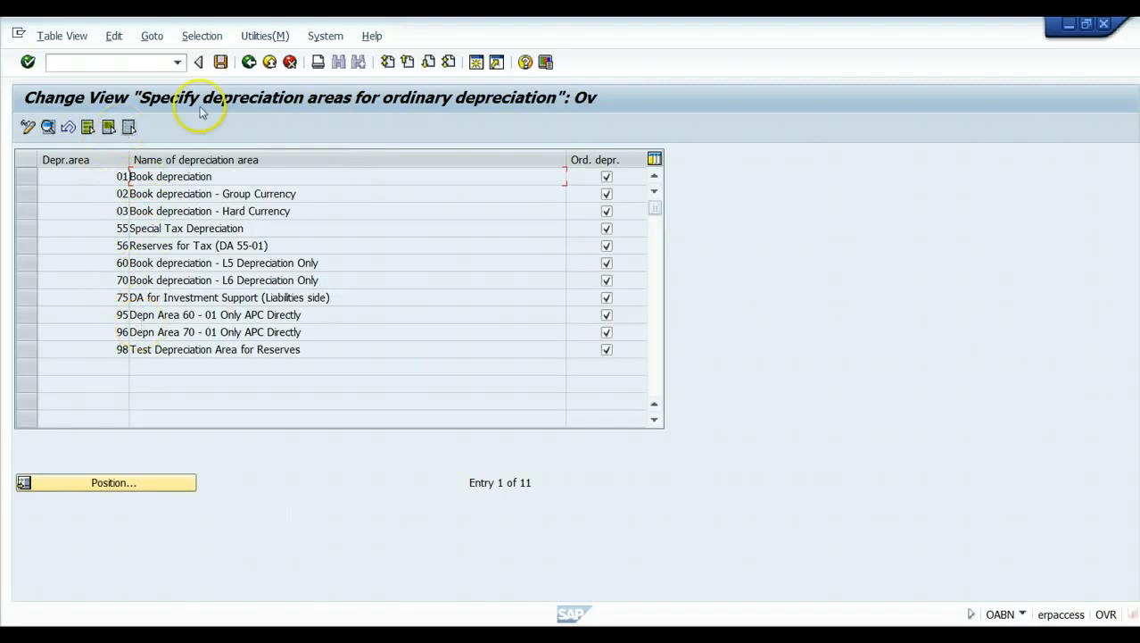
left_click(249, 62)
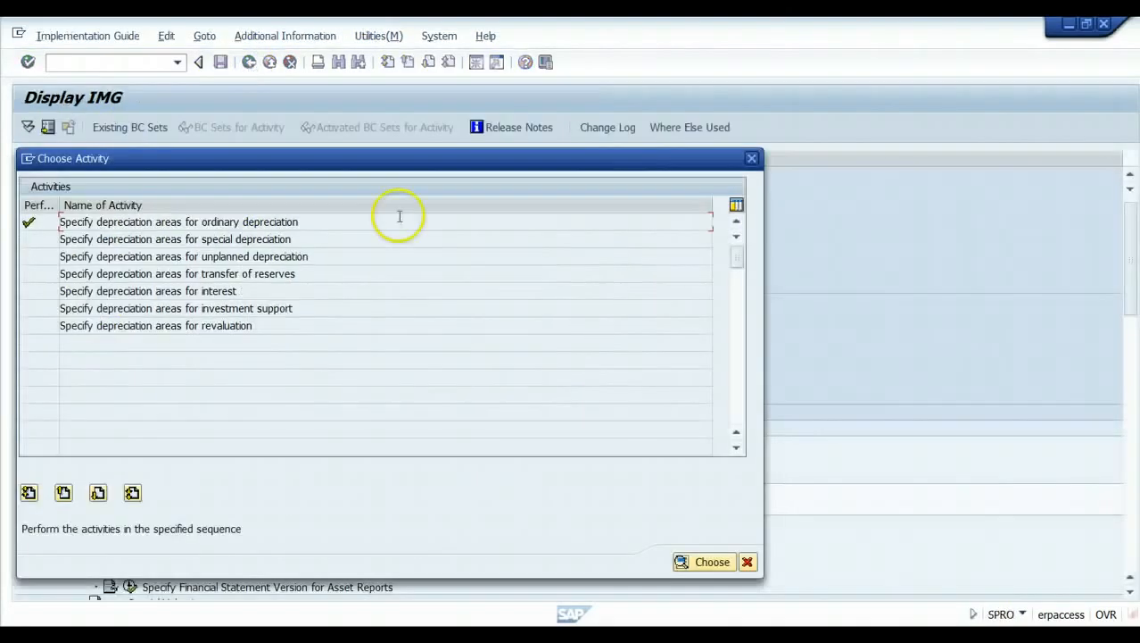
left_click(748, 561)
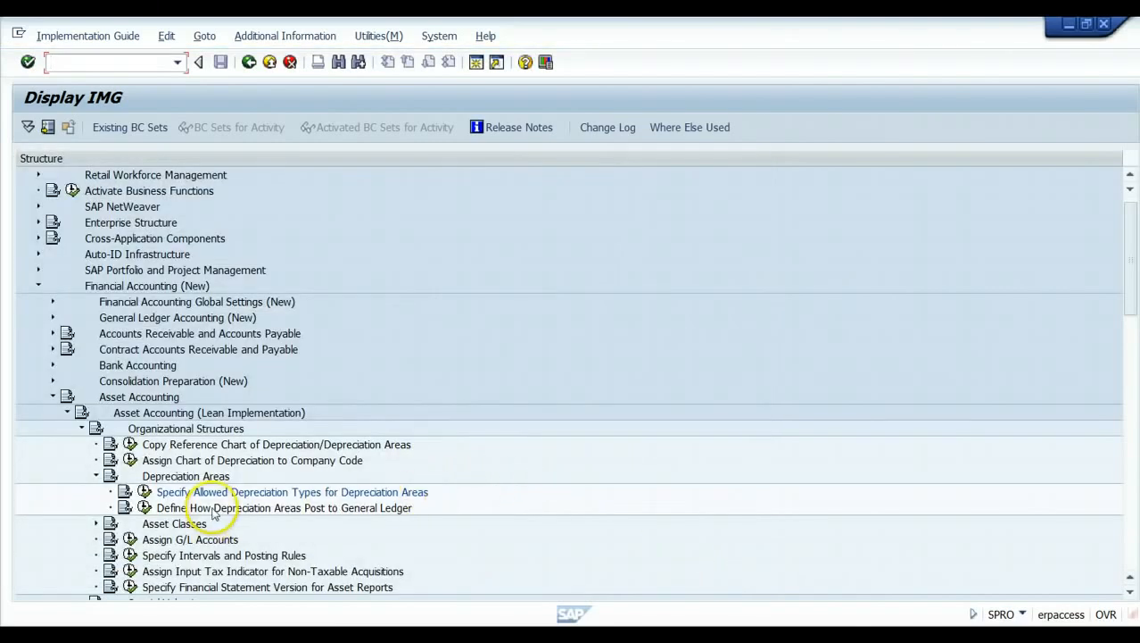
Enter target group 0L for Book depreciation area 1 in chart 1510 and save.
left_click(145, 507)
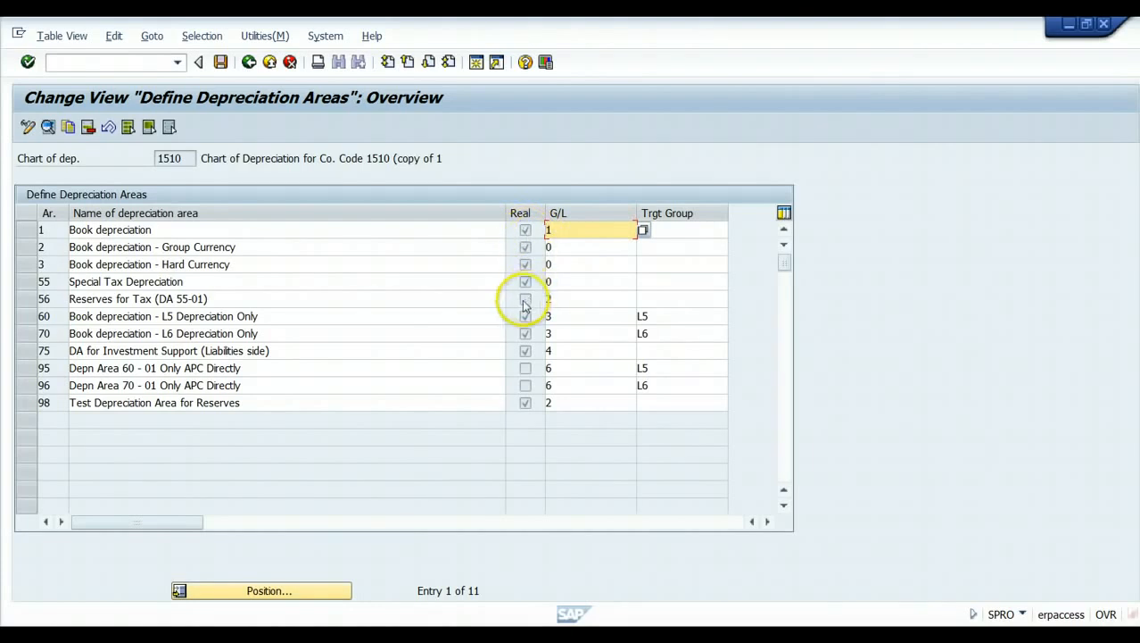
left_click(642, 230)
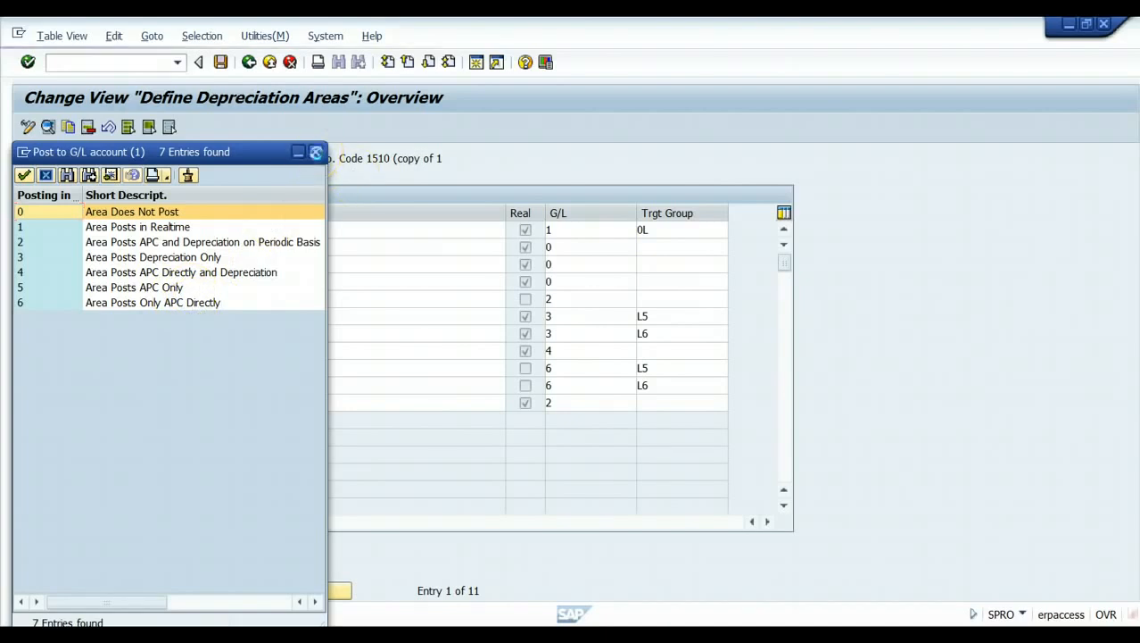
left_click(315, 152)
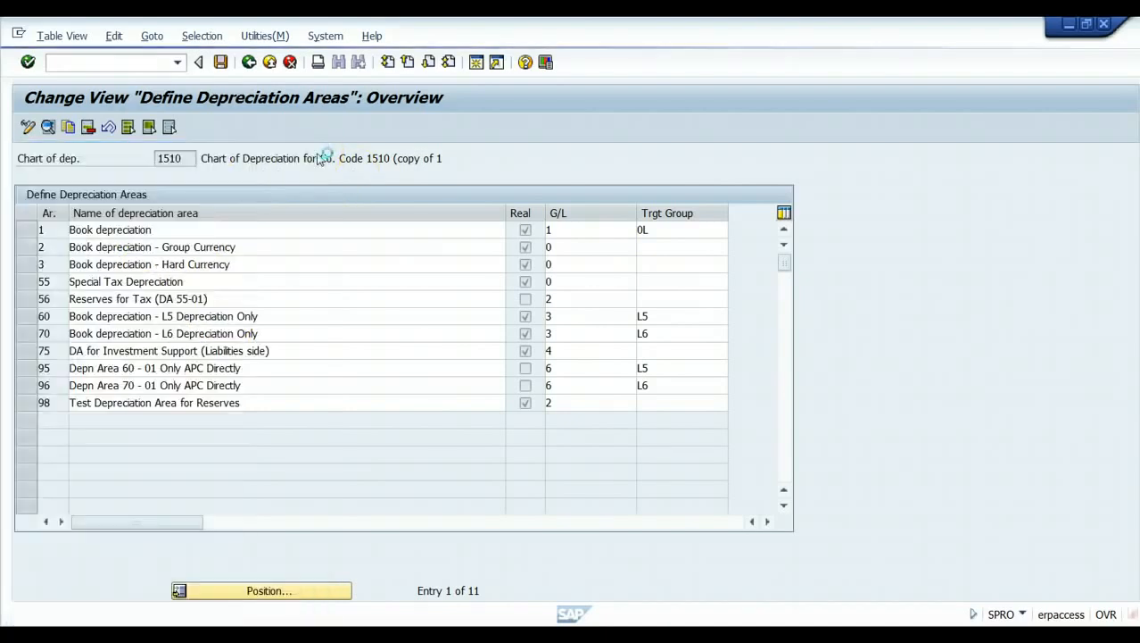
left_click(658, 229)
type("0L")
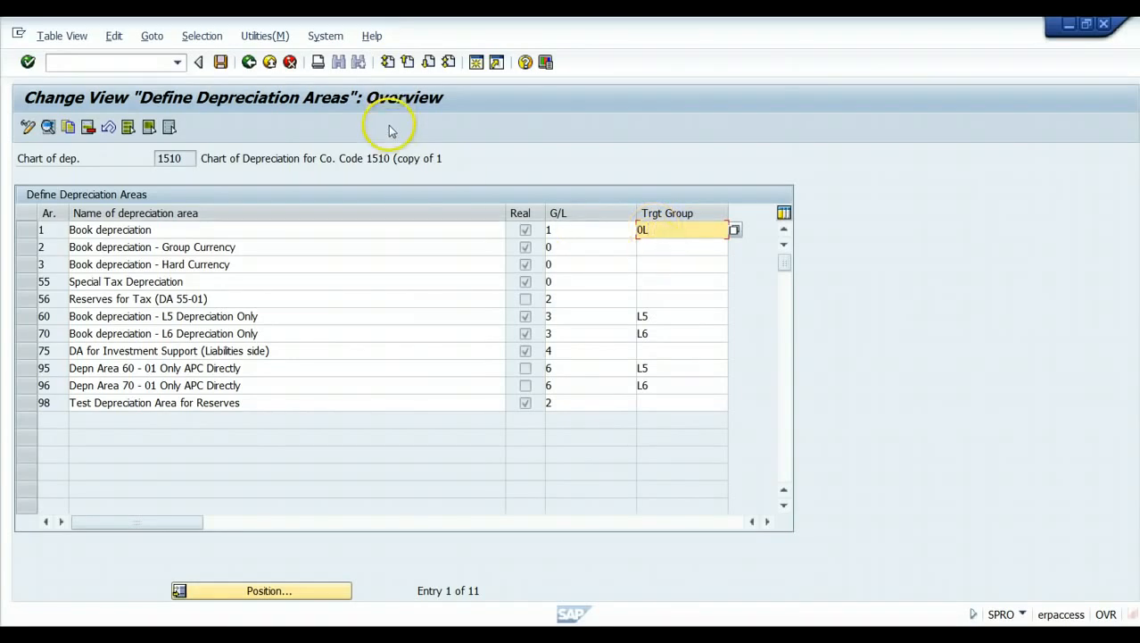
left_click(220, 62)
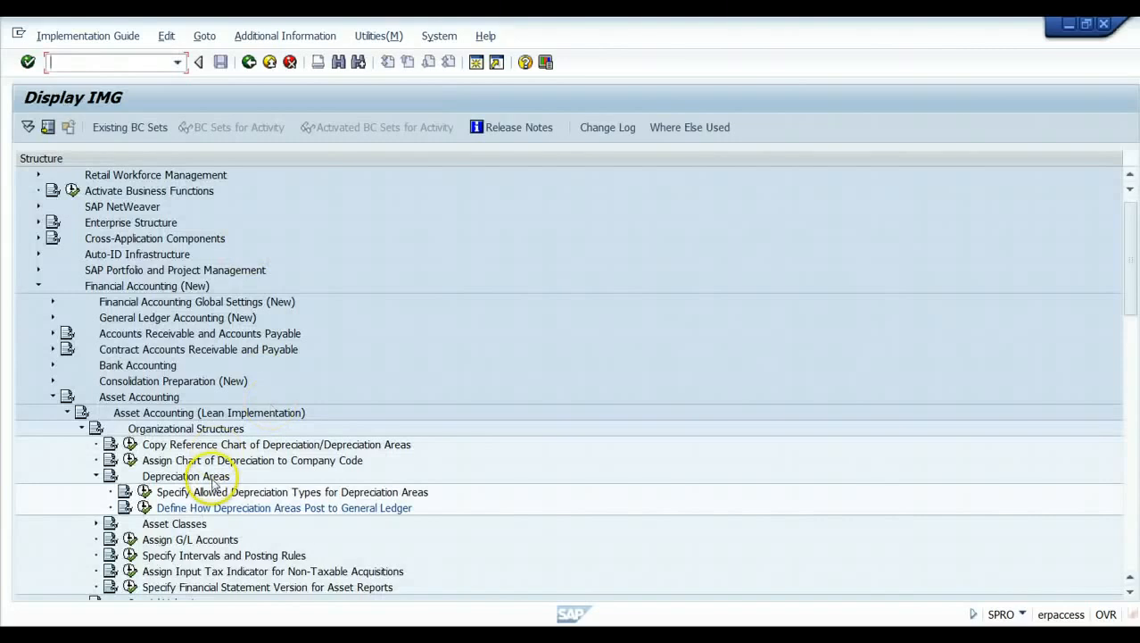
Collapse Depreciation Areas and expand Asset Classes to show its six activities.
left_click(551, 465)
scroll(551, 467, "down", 1)
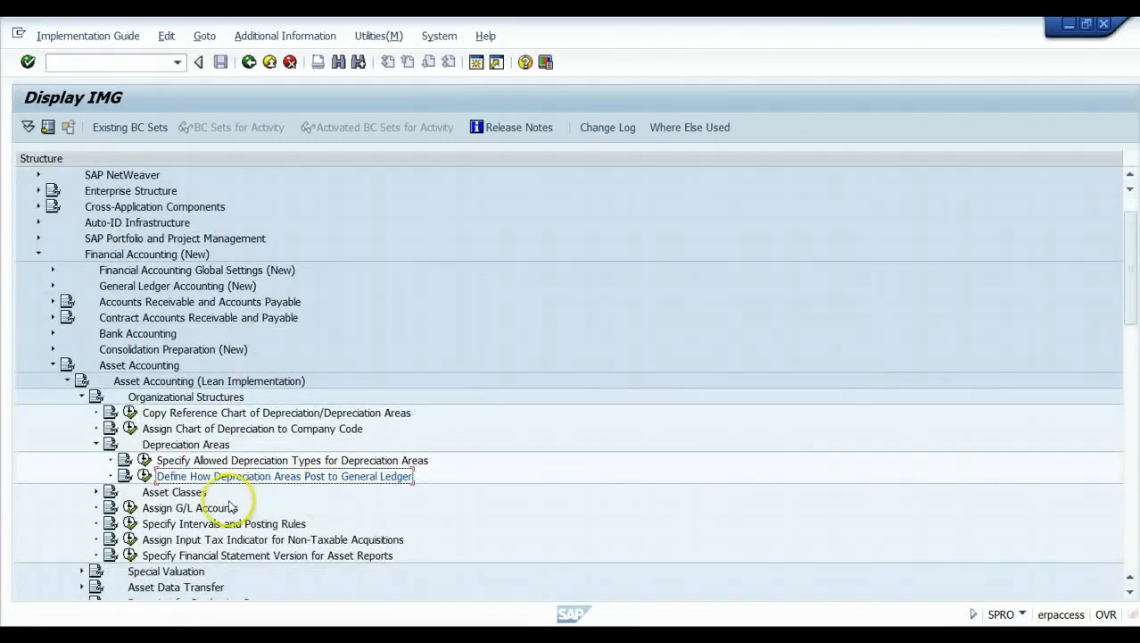
left_click(95, 444)
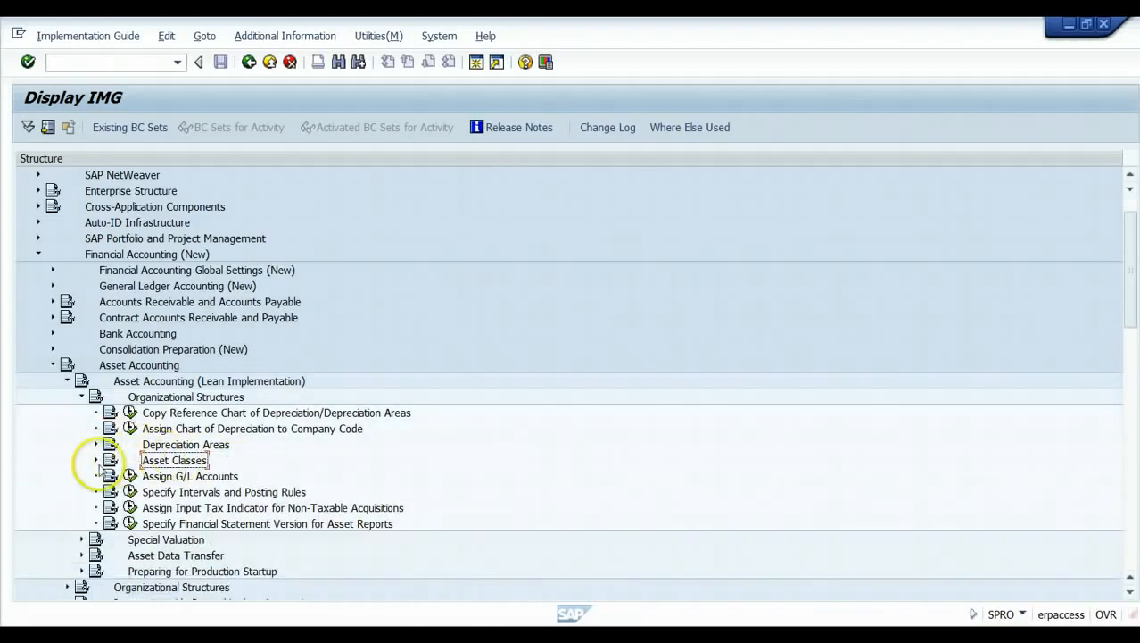
left_click(95, 460)
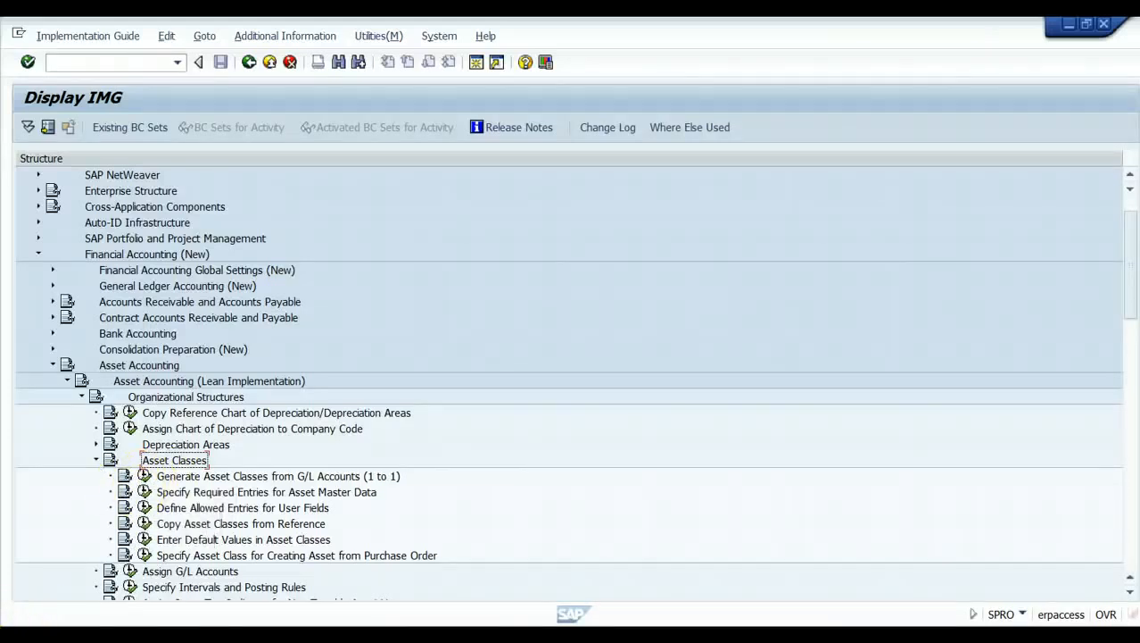
Open Generate Asset Classes from G/L Accounts, view Specifications, then cancel and discard the wizard.
left_click(142, 477)
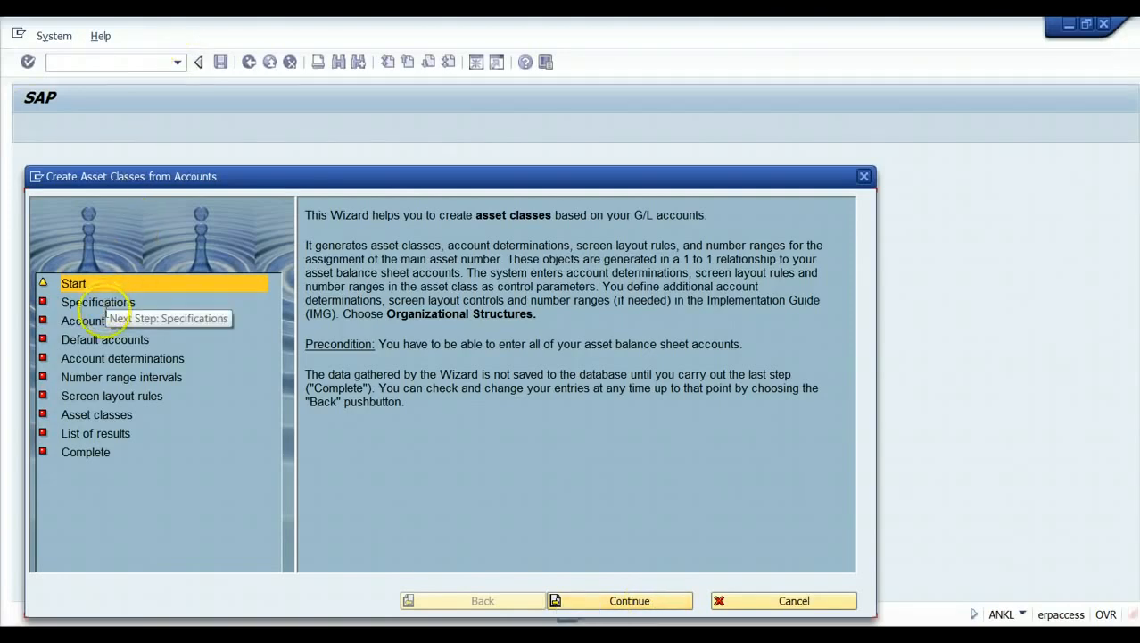
left_click(634, 598)
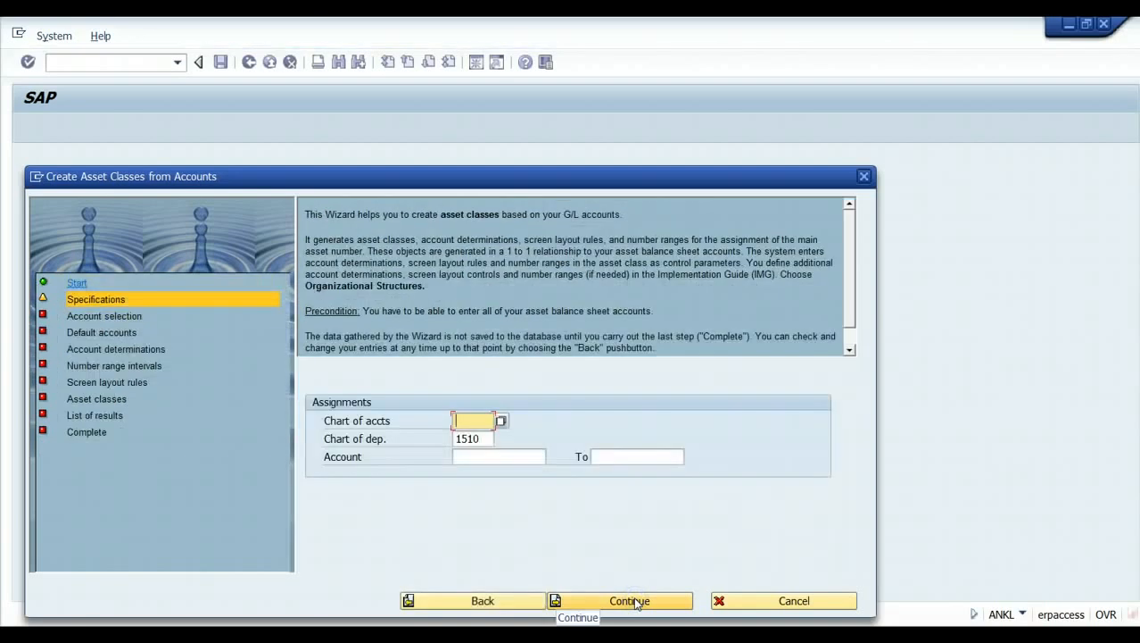
left_click(480, 437)
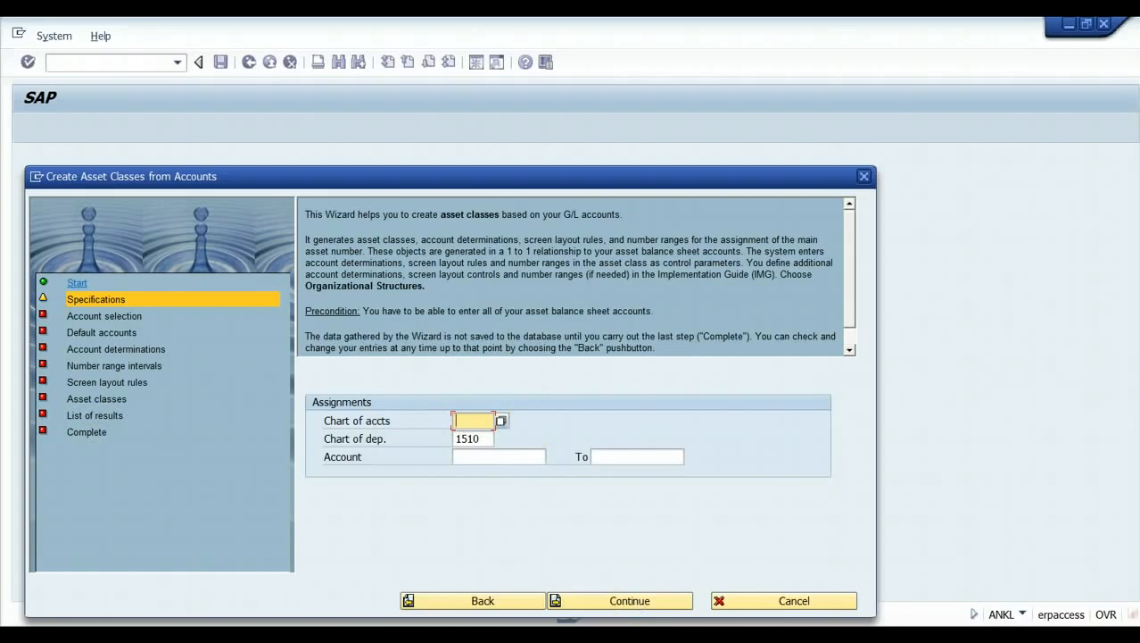
left_click(825, 604)
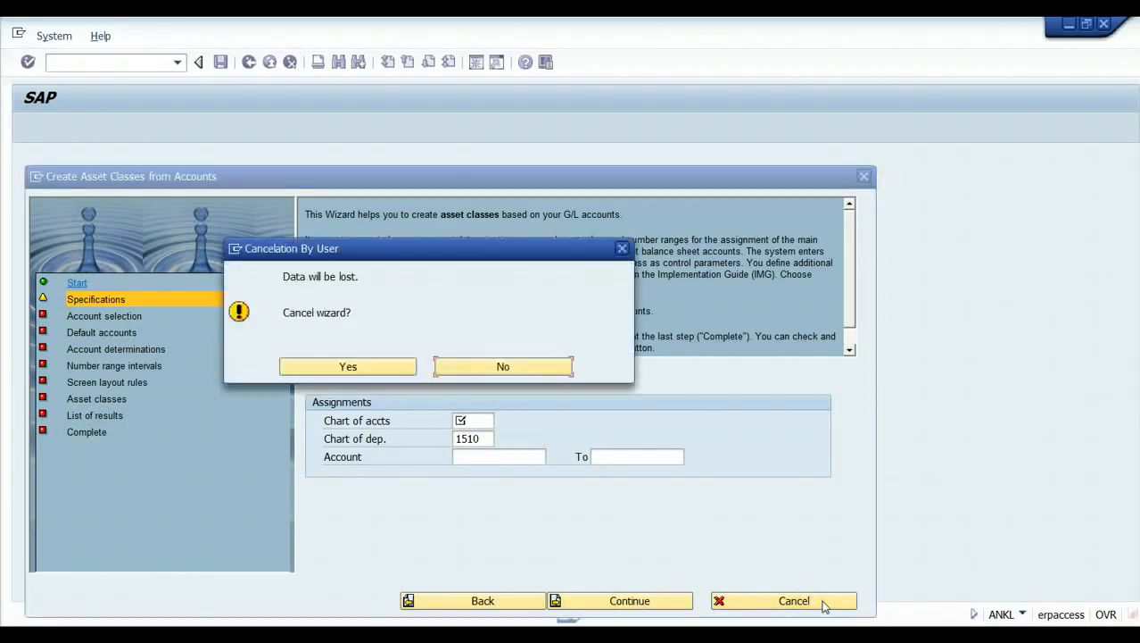
left_click(375, 366)
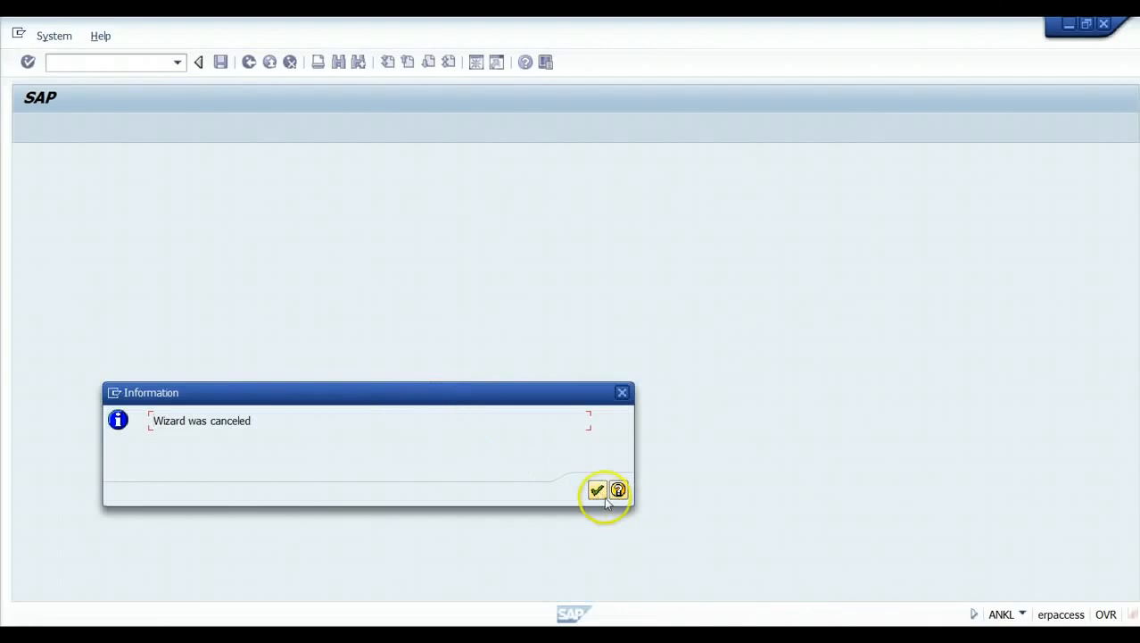
left_click(595, 489)
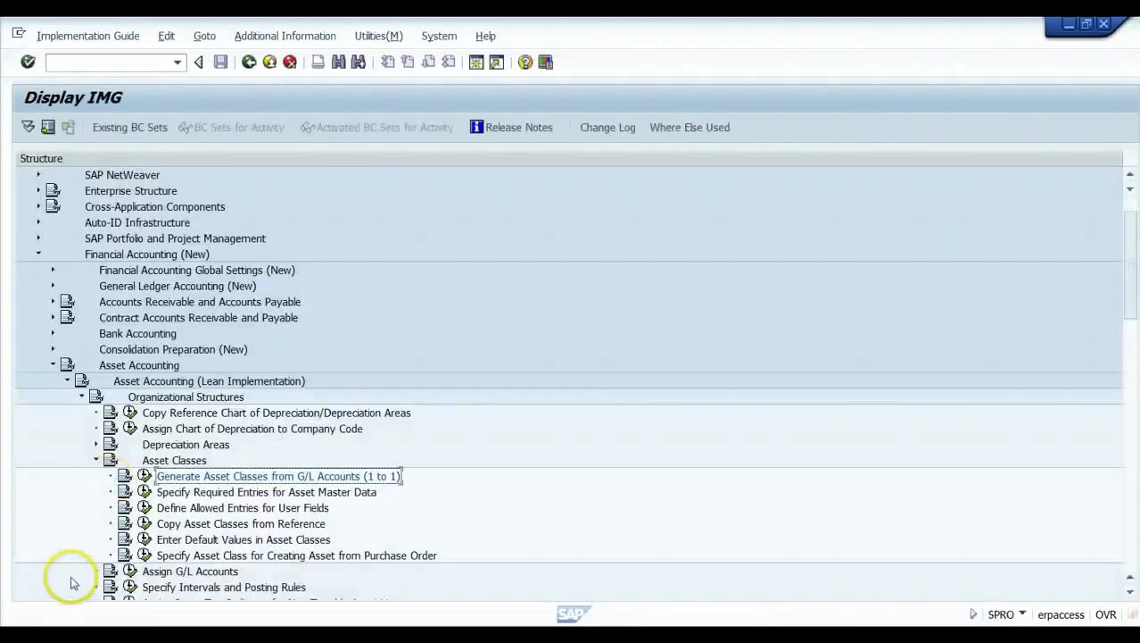
Inspect field group rules for General data in Real estate layout 1000, then return to the layout list.
left_click(145, 493)
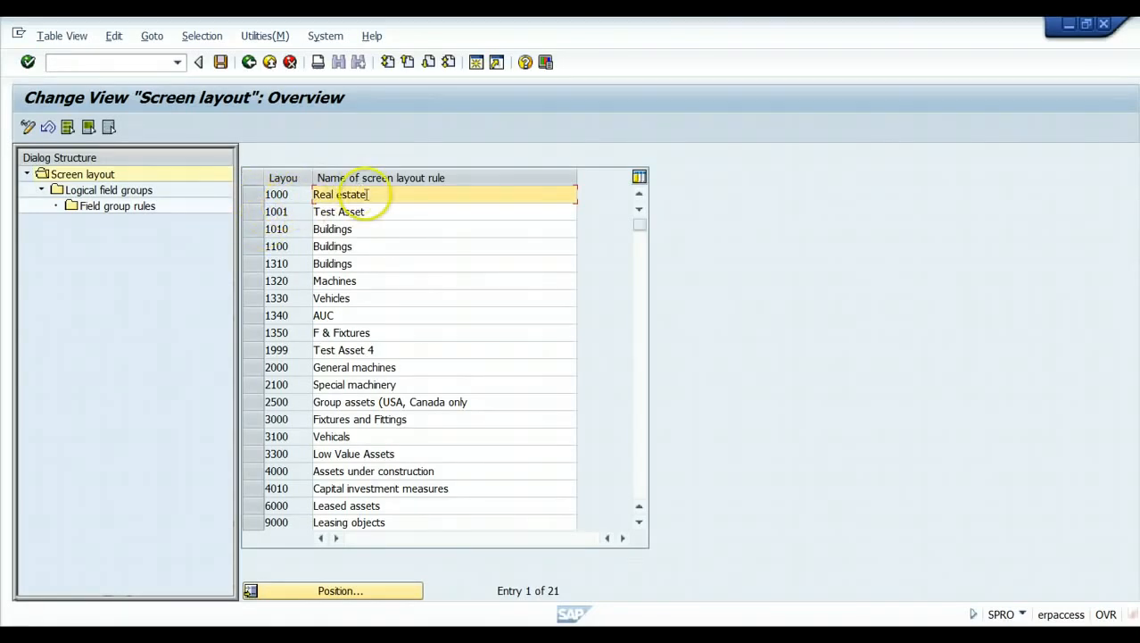
left_click(253, 193)
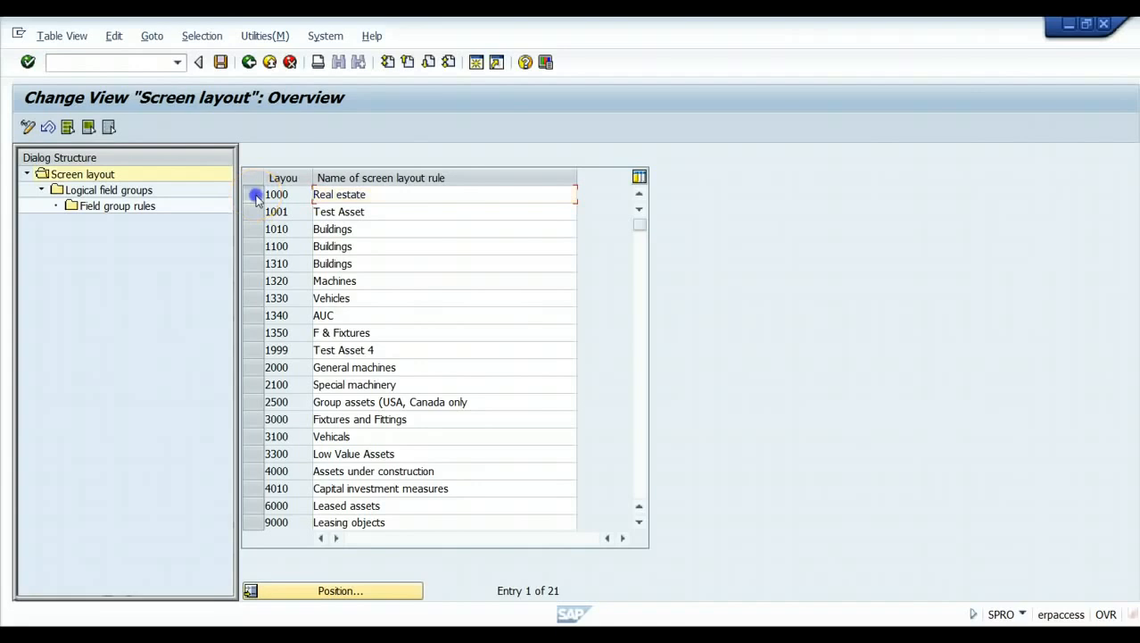
double_click(108, 193)
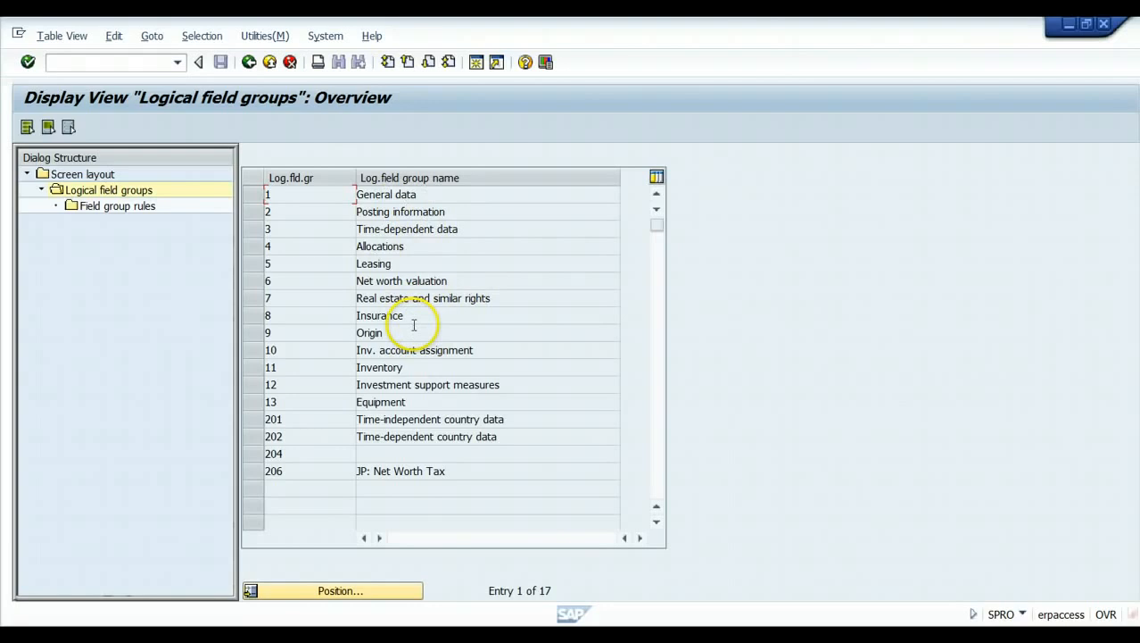
left_click(255, 195)
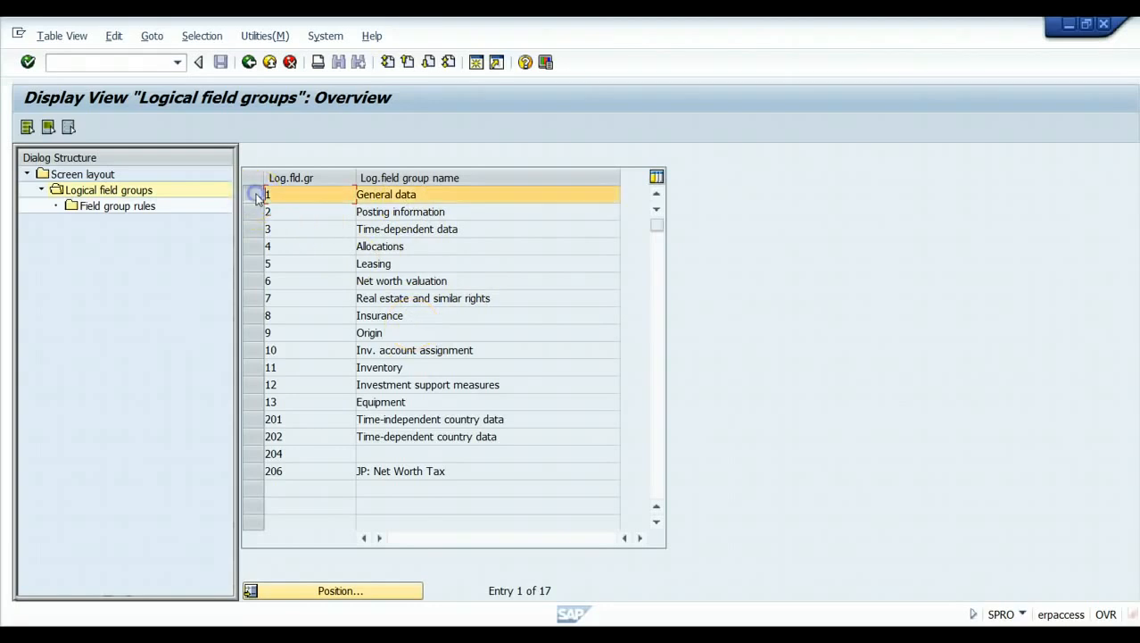
double_click(106, 206)
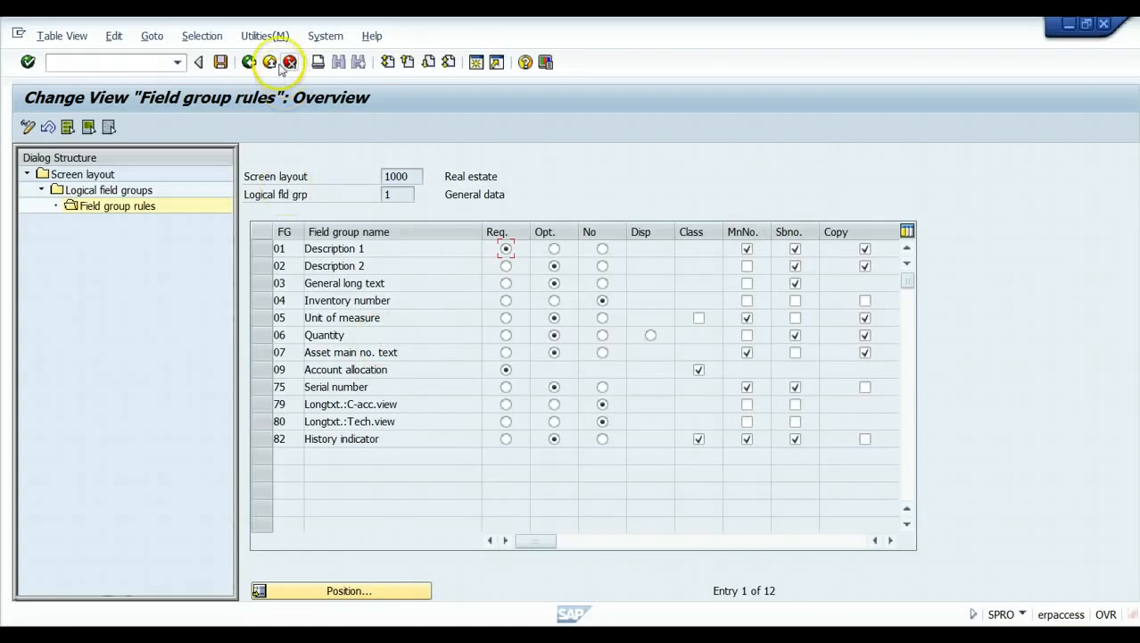
left_click(250, 66)
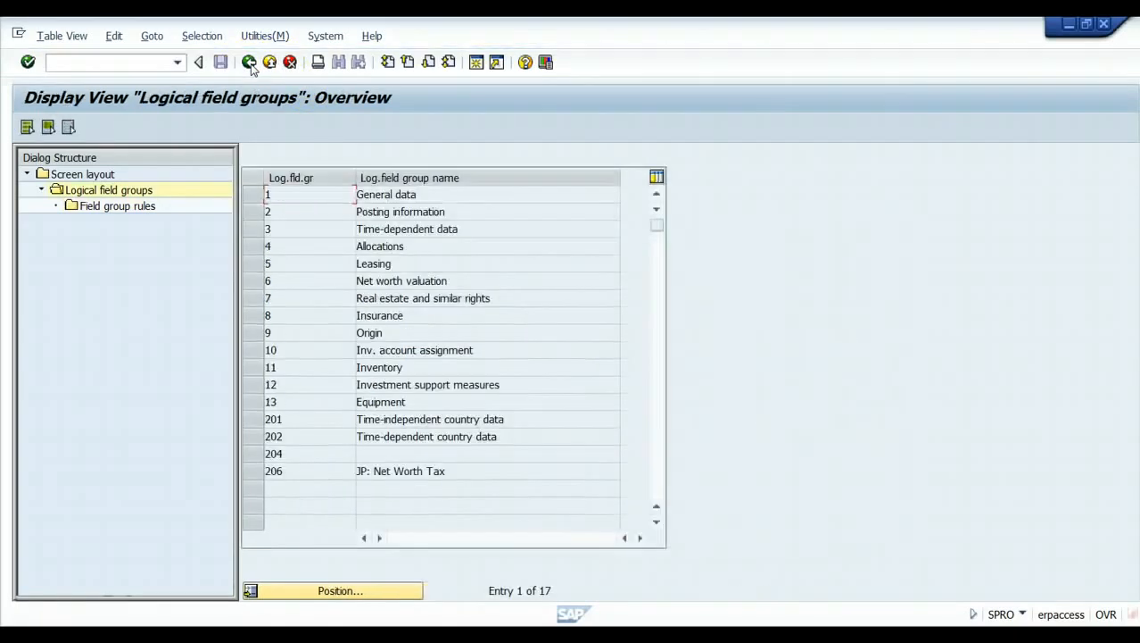
left_click(249, 62)
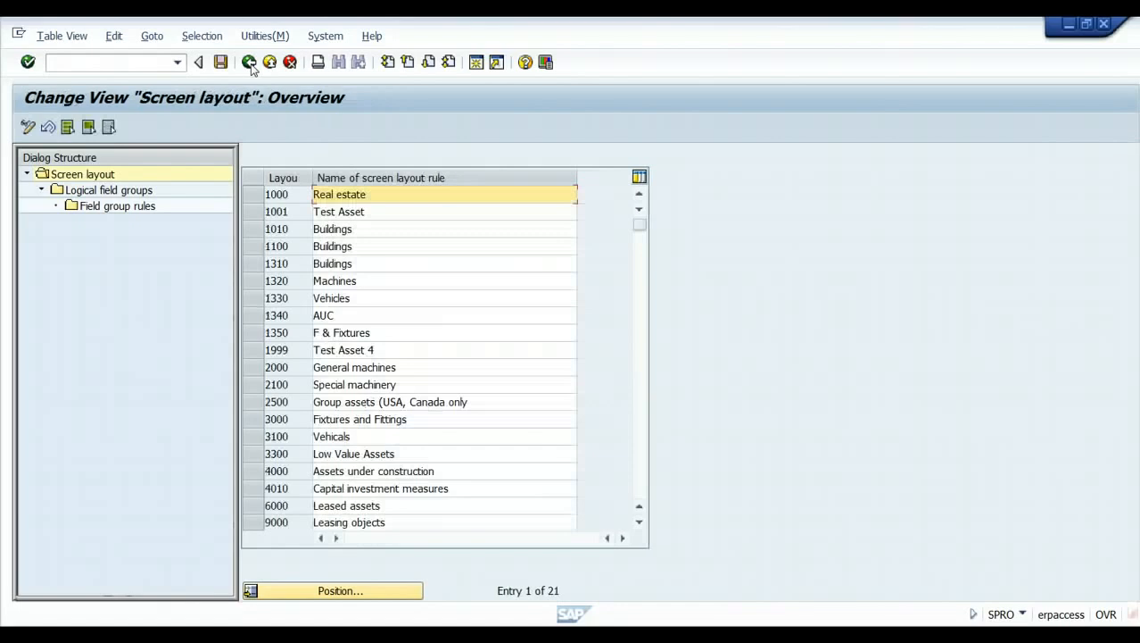
Back in the IMG, bring up the Define Allowed Entries for User Fields activities, then cancel without choosing.
left_click(250, 64)
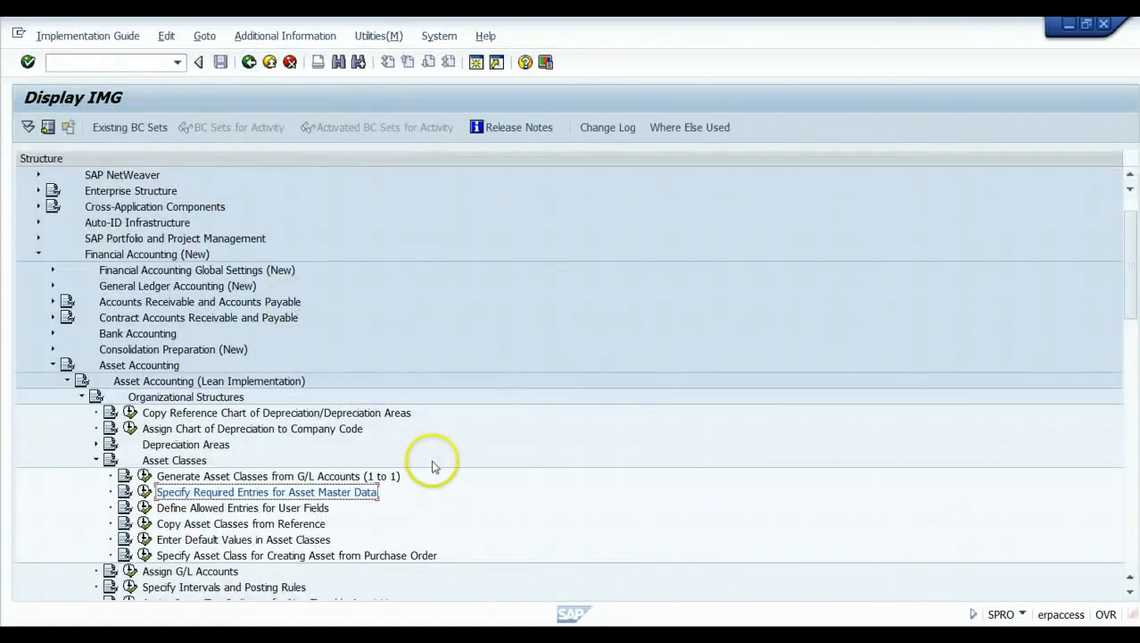
left_click(144, 507)
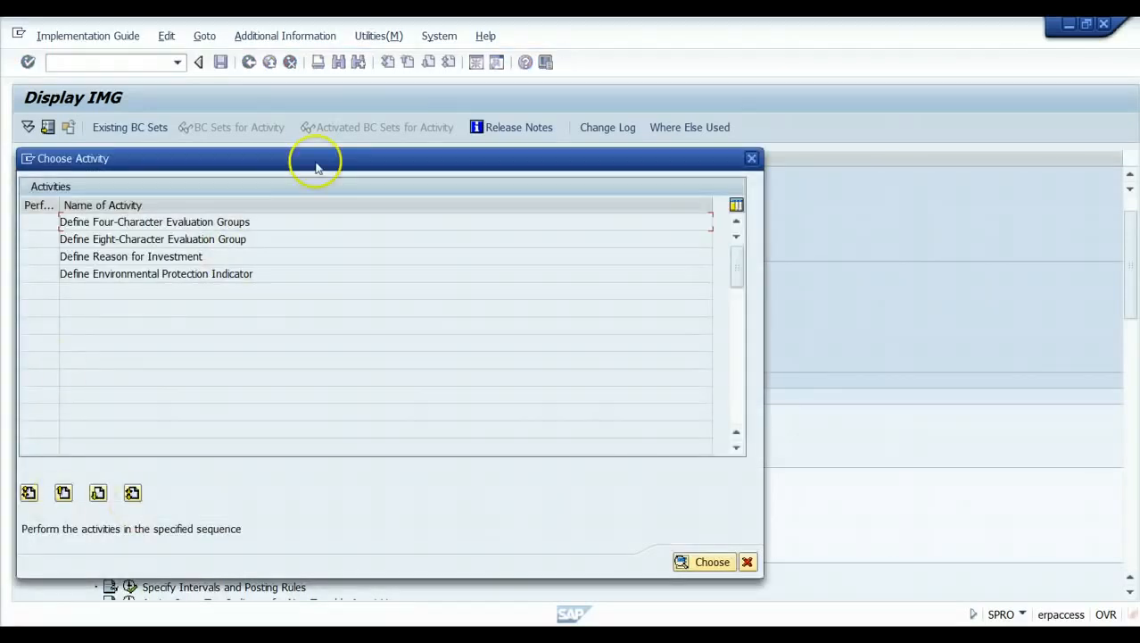
left_click_drag(301, 158, 354, 240)
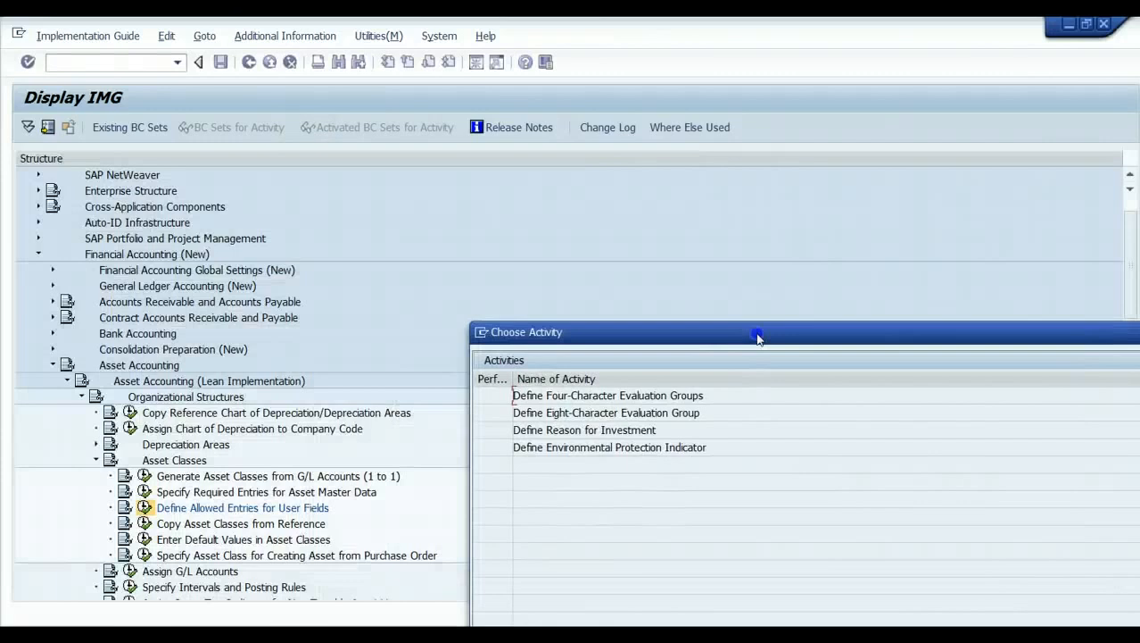
left_click_drag(756, 337, 626, 195)
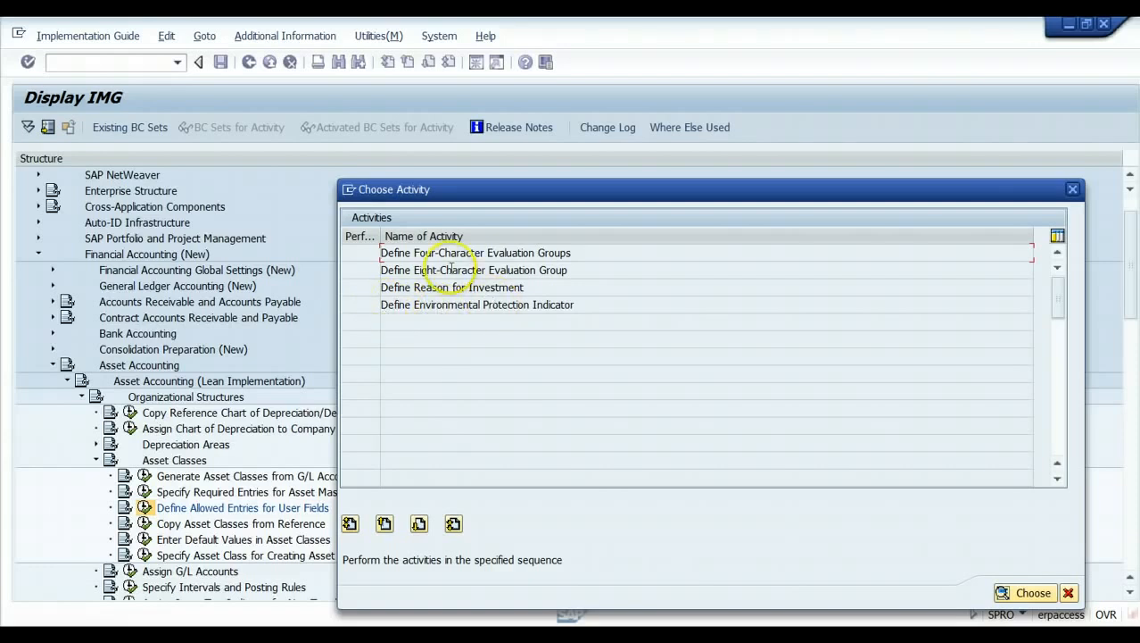
left_click(1069, 593)
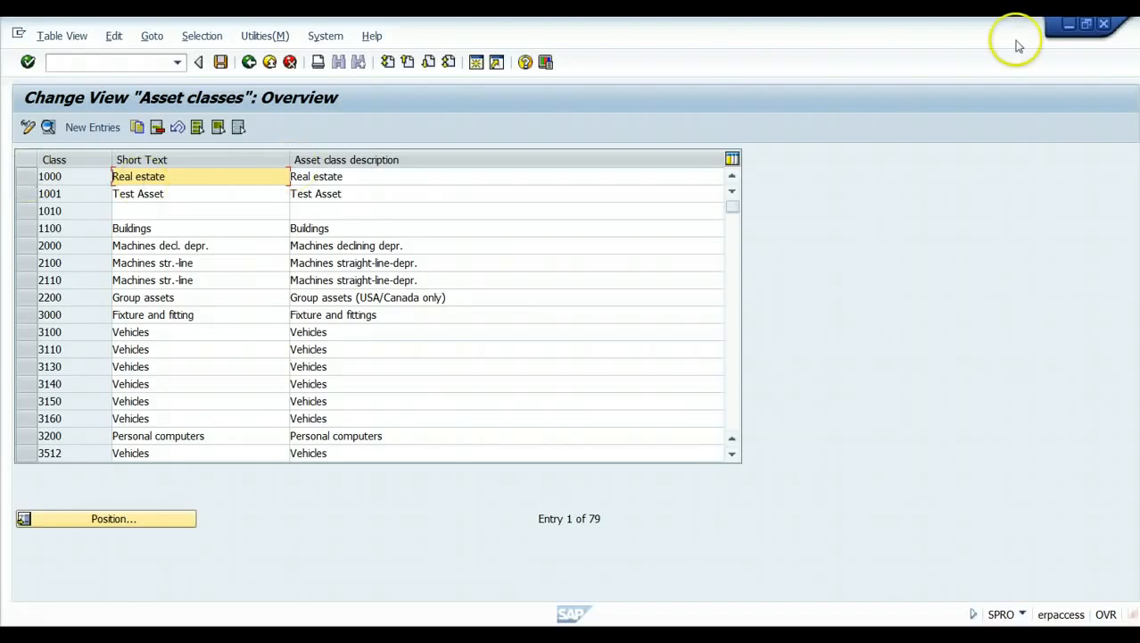
Check asset class 1000 Real estate details: account determination 10000, screen layout rule 1000, number range 01.
left_click(26, 178)
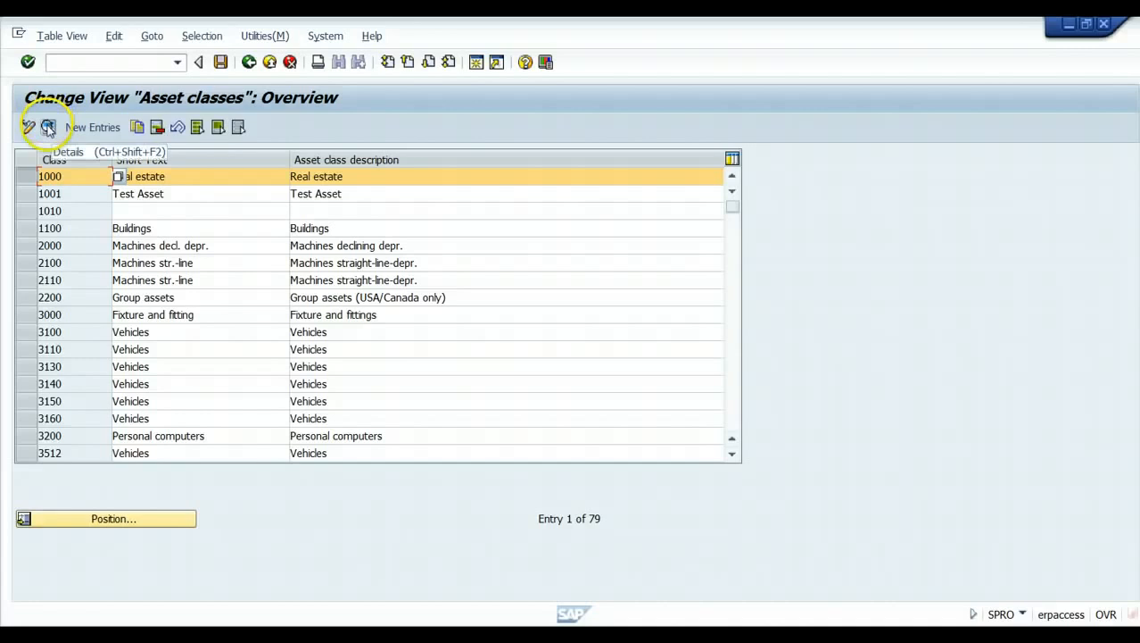
left_click(49, 128)
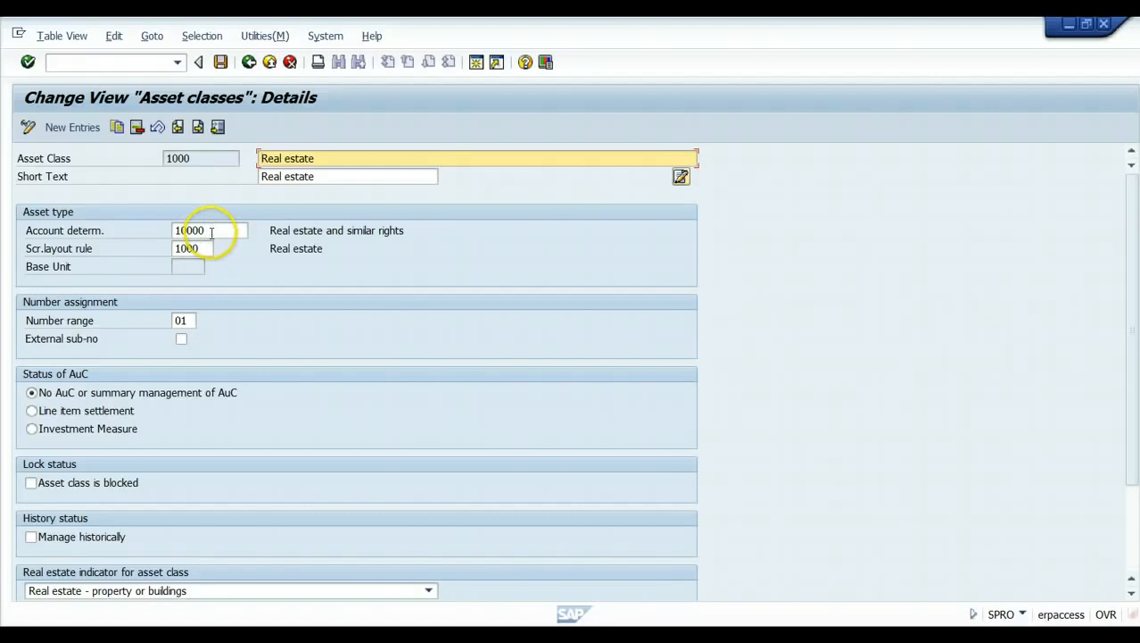
left_click(212, 231)
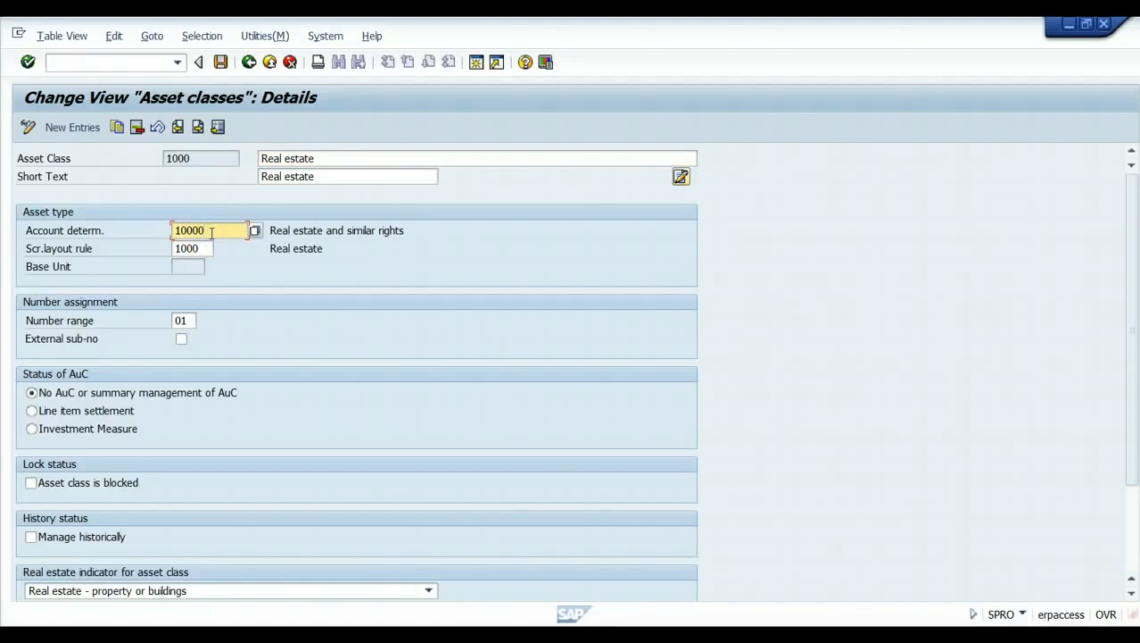
scroll(212, 230, "down", 2)
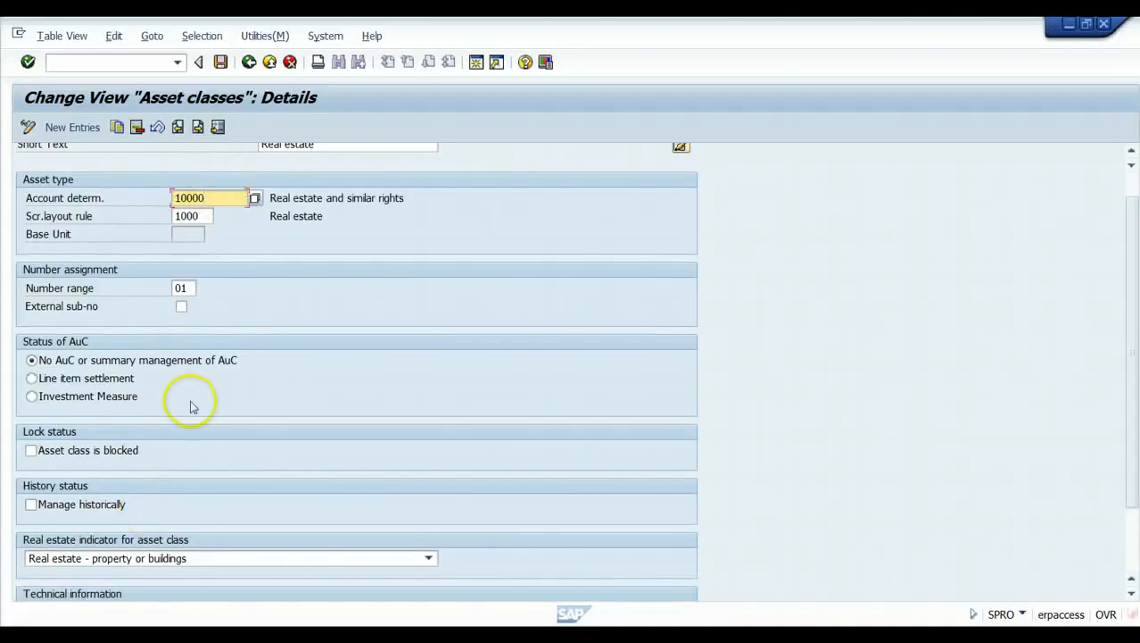
left_click(249, 61)
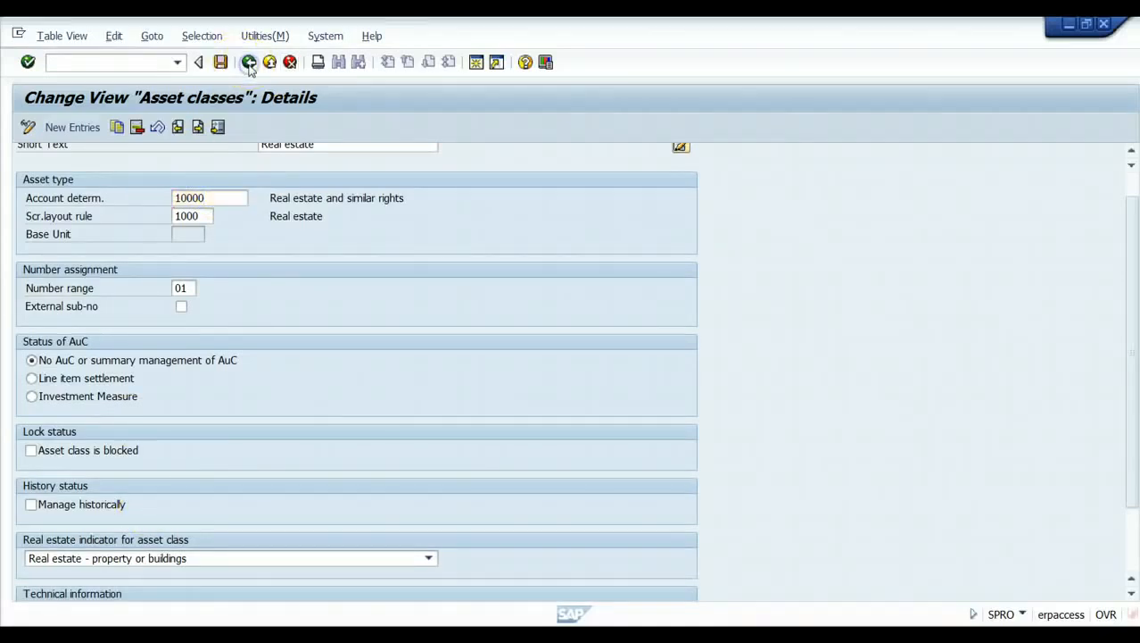
Back in the IMG, bring up the Enter Default Values in Asset Classes activity list.
left_click(249, 63)
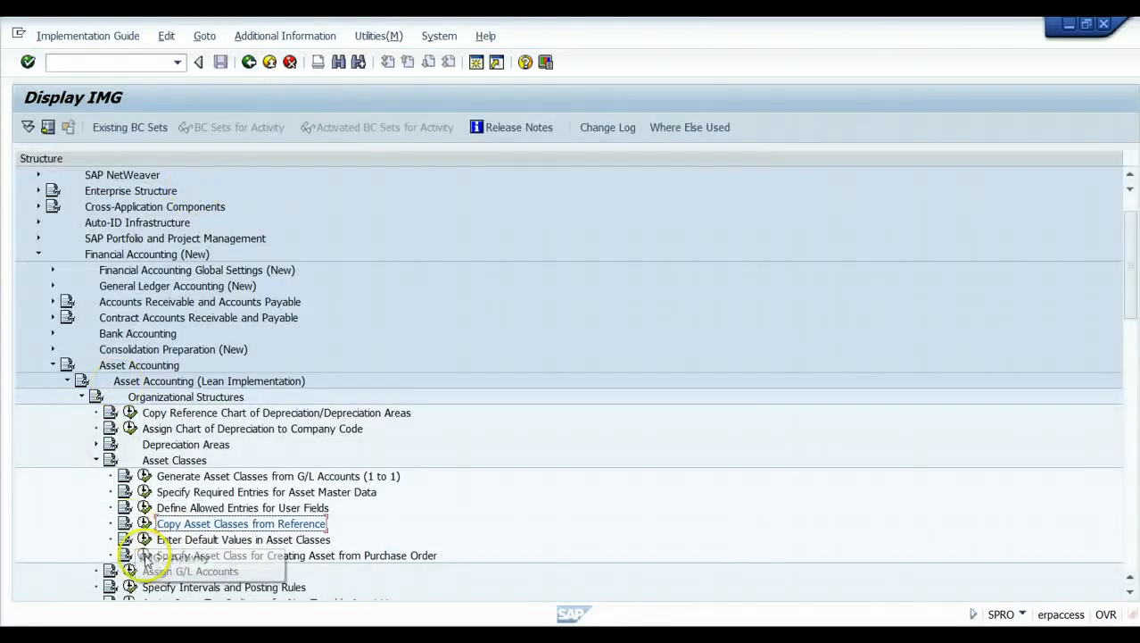
left_click(144, 539)
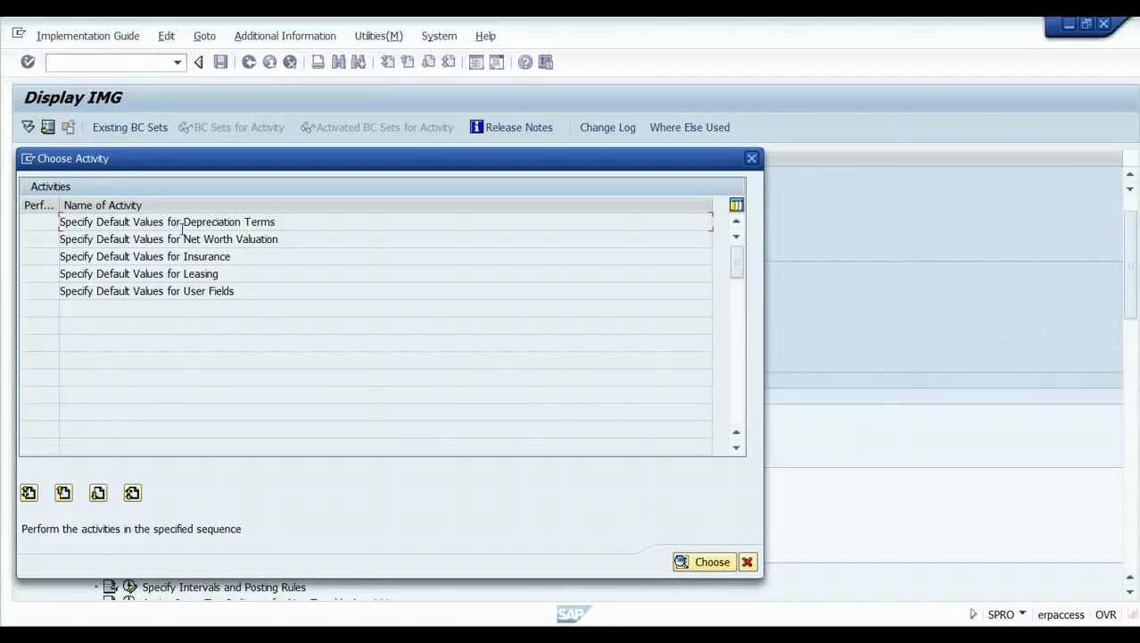
Cancel the default-values activity list and scroll the IMG down to the Asset Classes activities.
left_click(748, 563)
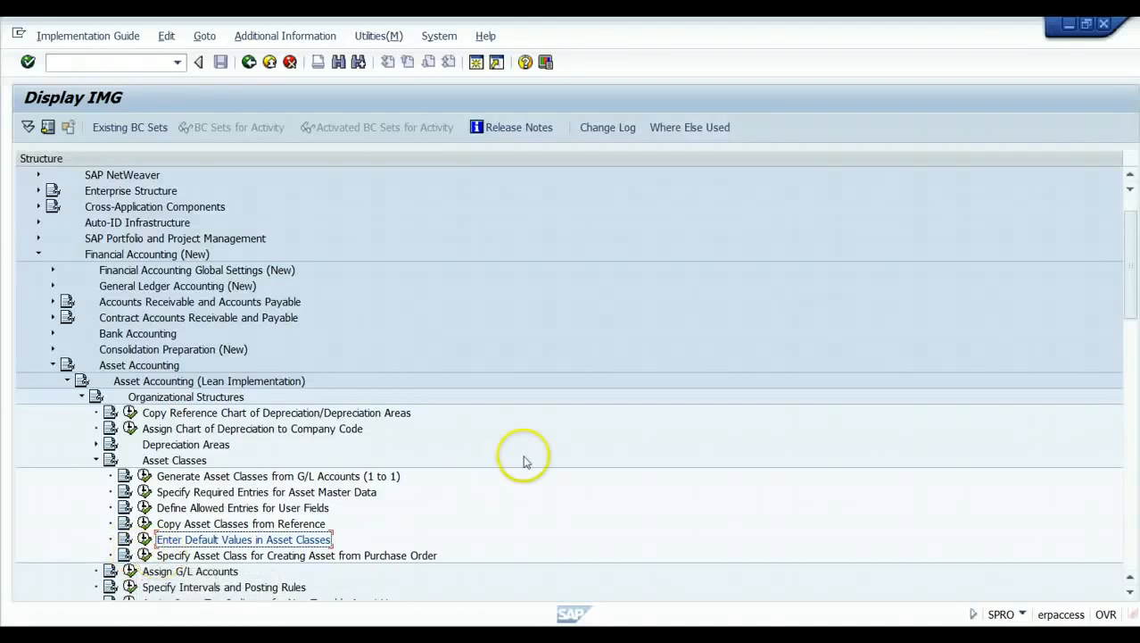
scroll(523, 464, "down", 2)
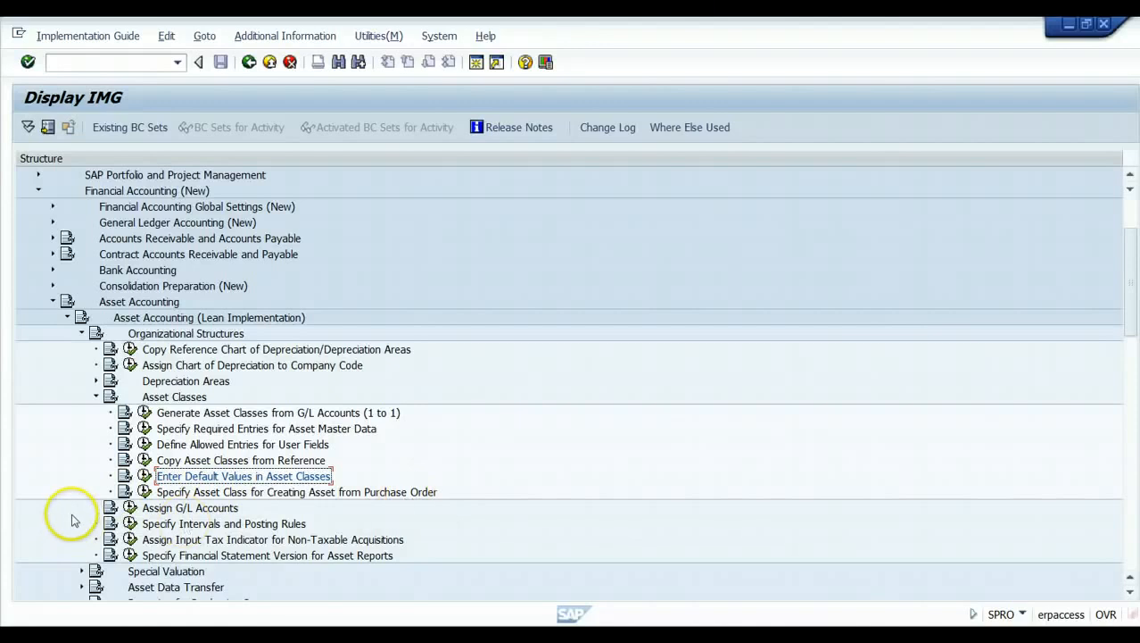
In Assign G/L Accounts, show balance sheet accounts for CAUS account determination 10000 under chart 1510.
left_click(130, 507)
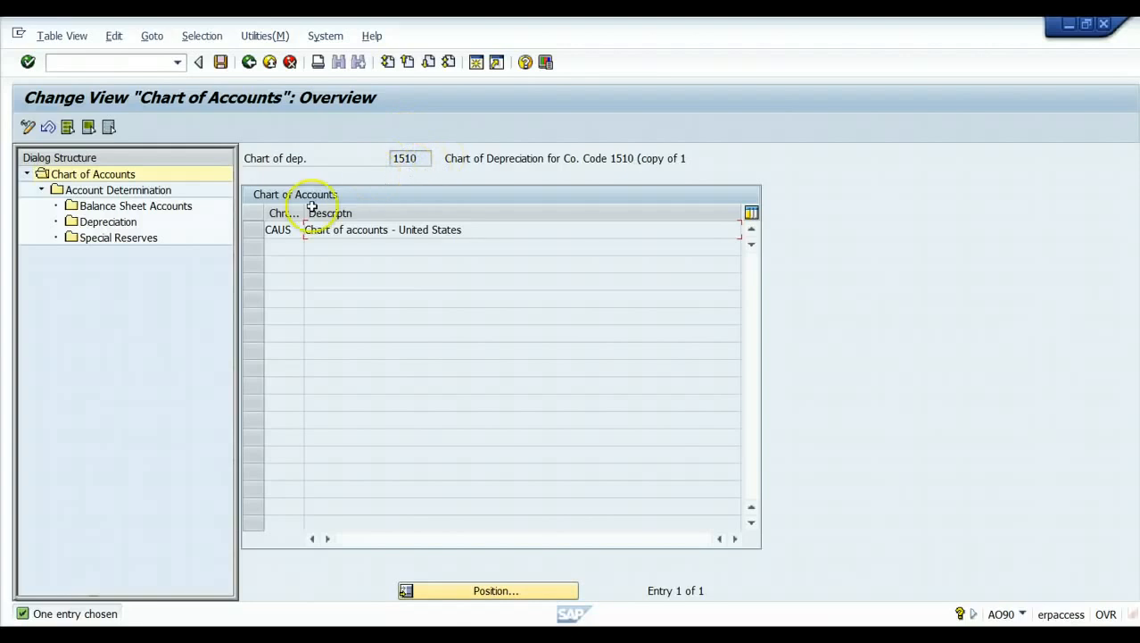
left_click(253, 231)
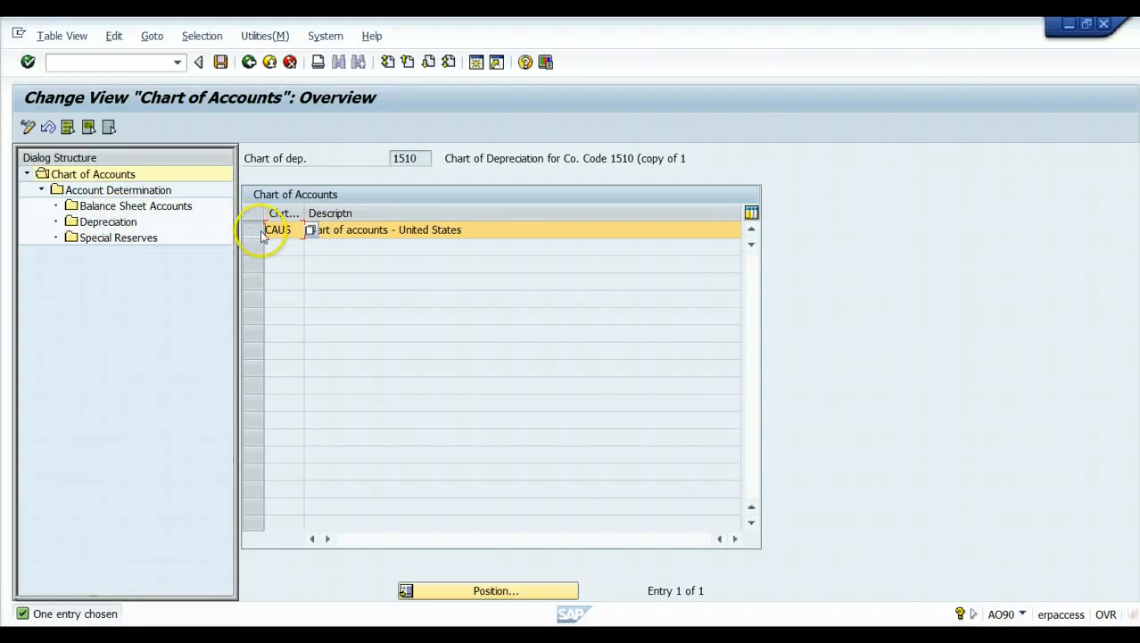
double_click(96, 191)
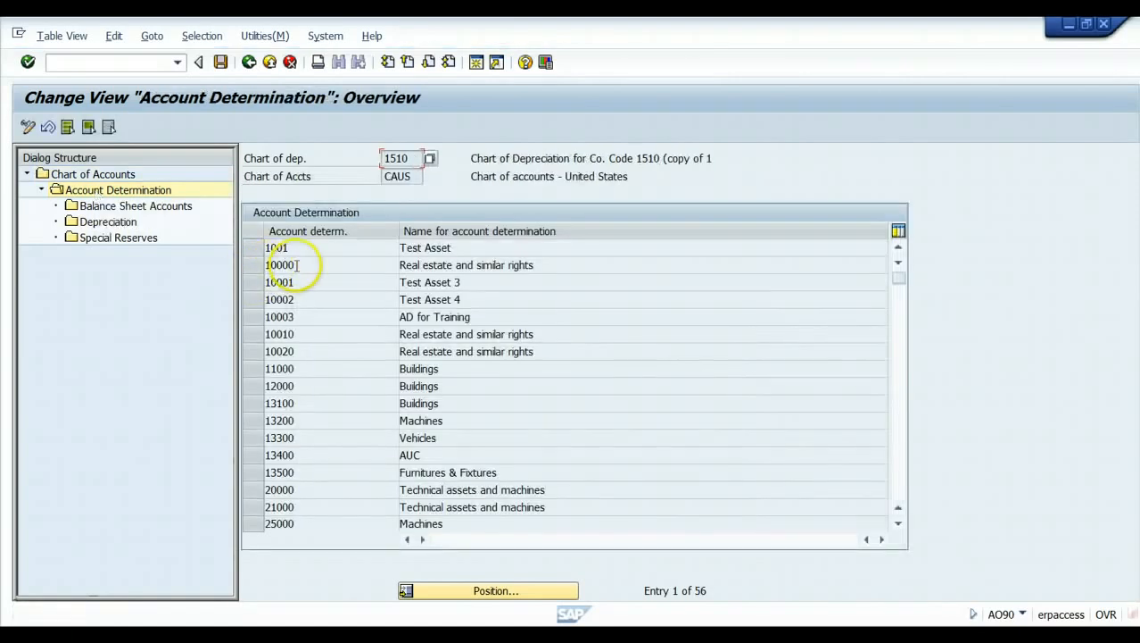
left_click(257, 265)
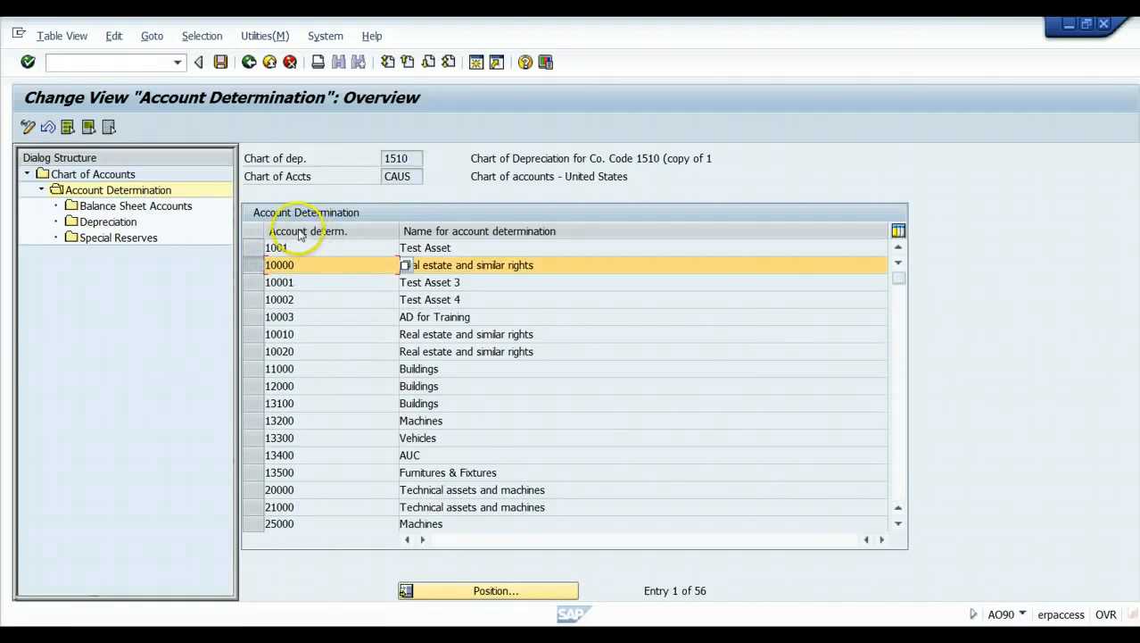
double_click(174, 211)
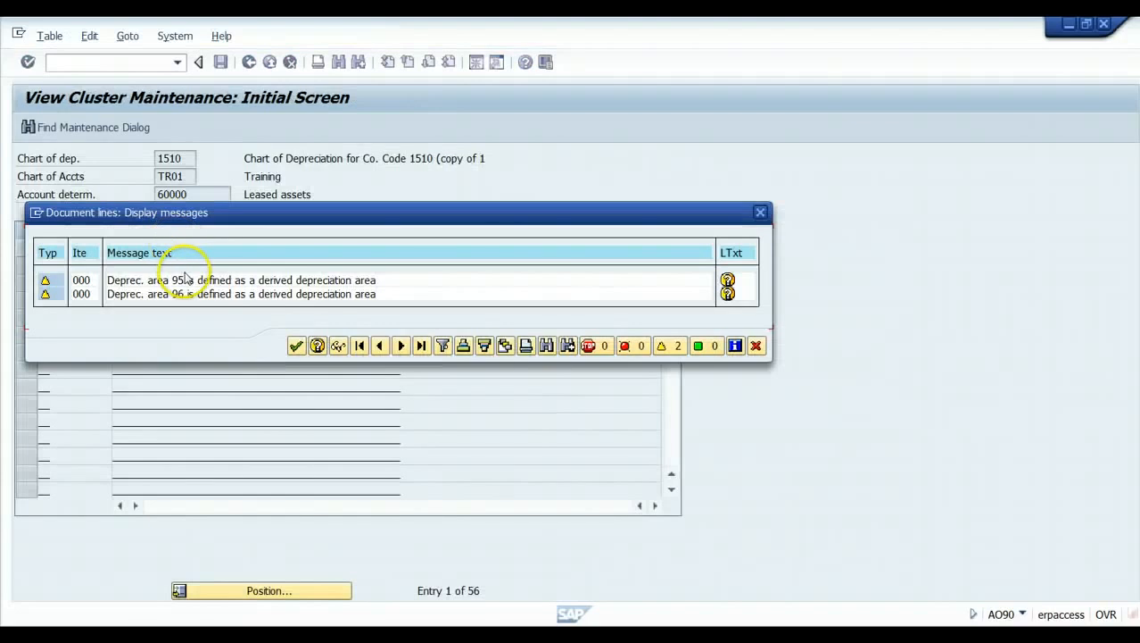
left_click(296, 345)
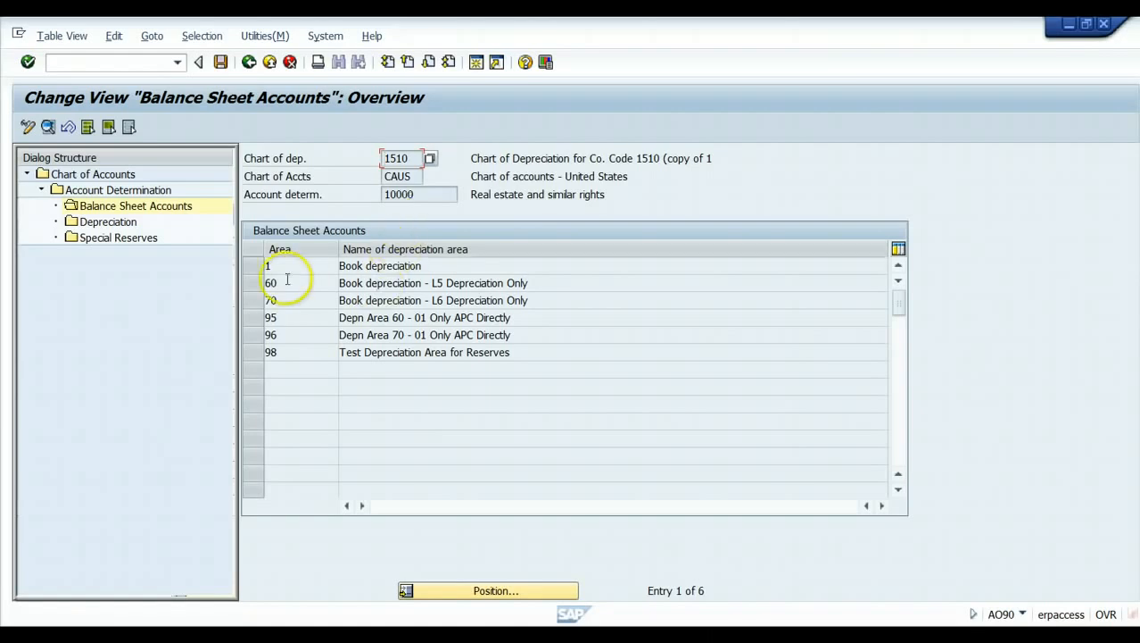
left_click(257, 266)
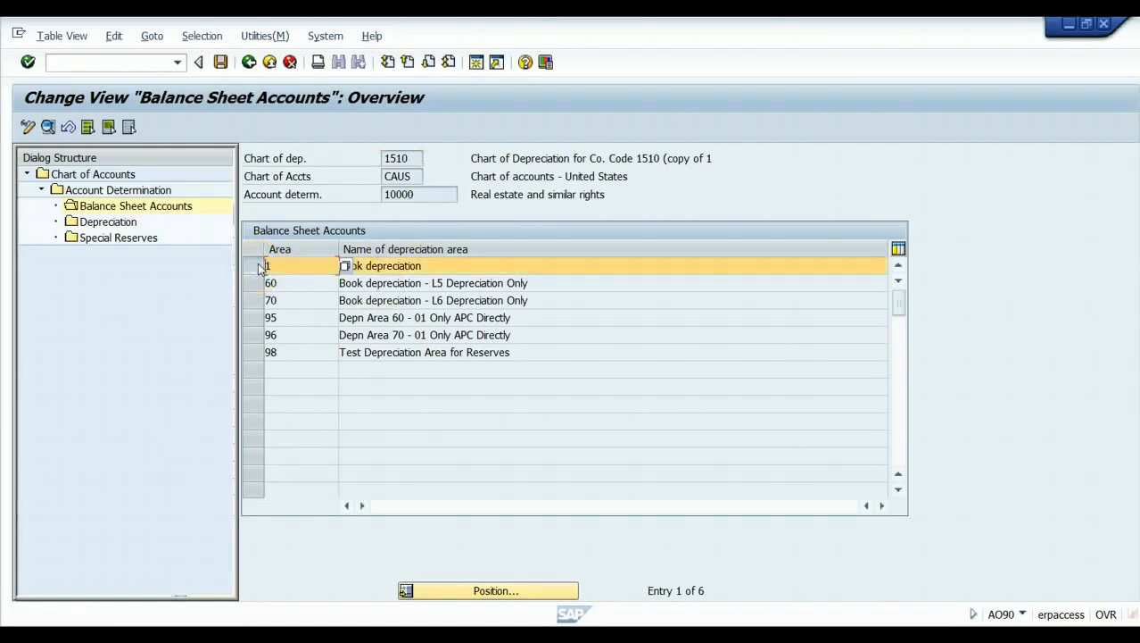
left_click(48, 130)
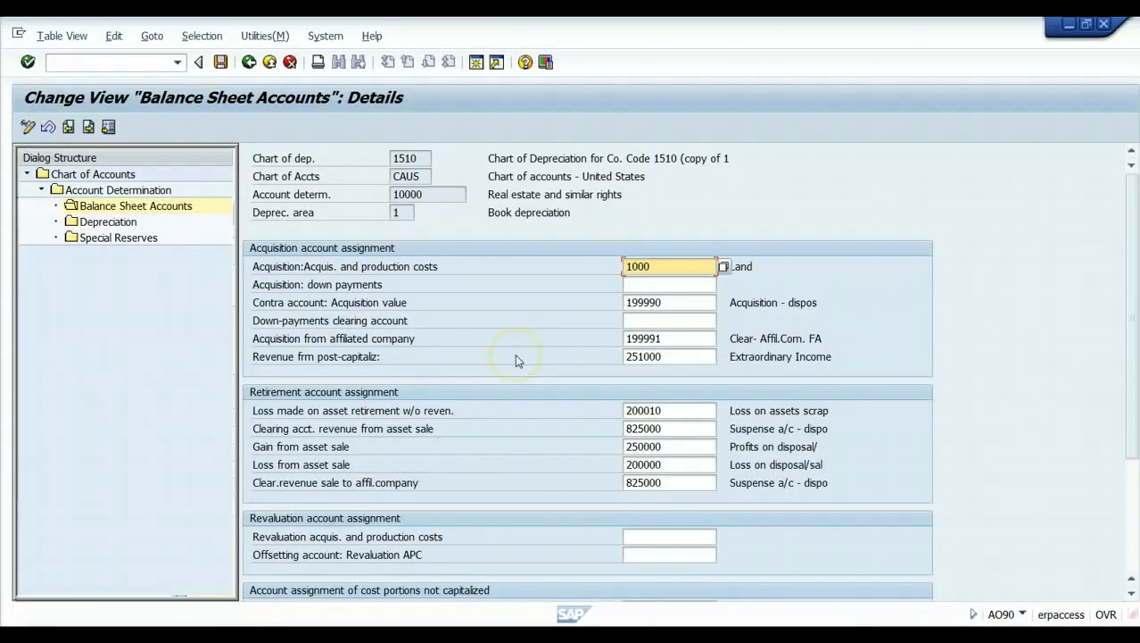
scroll(530, 400, "down", 3)
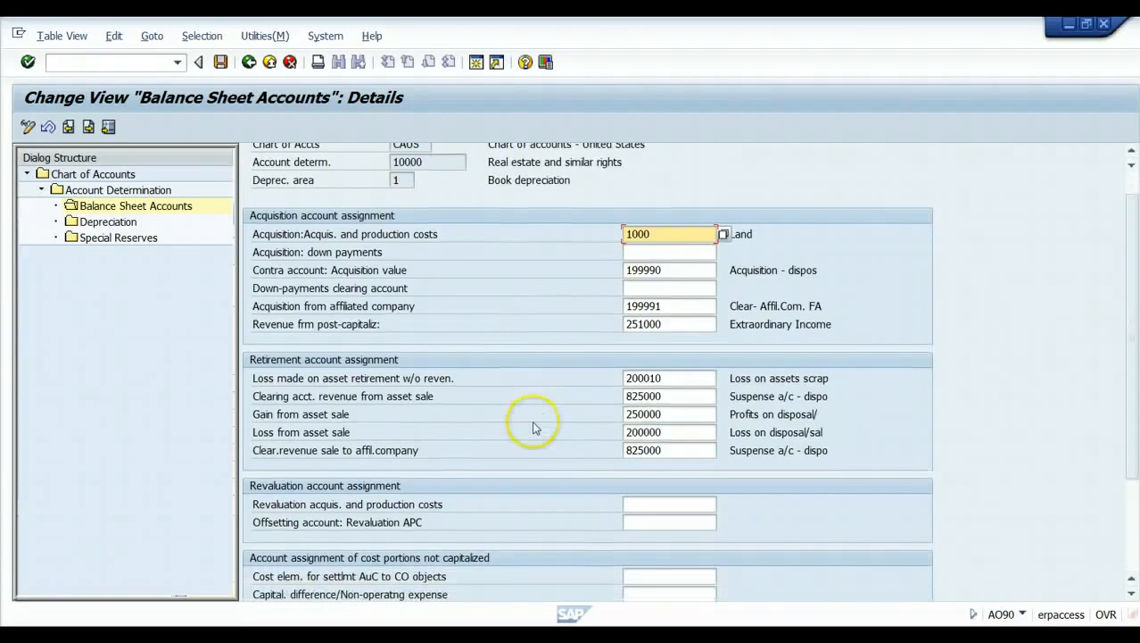
scroll(534, 428, "down", 1)
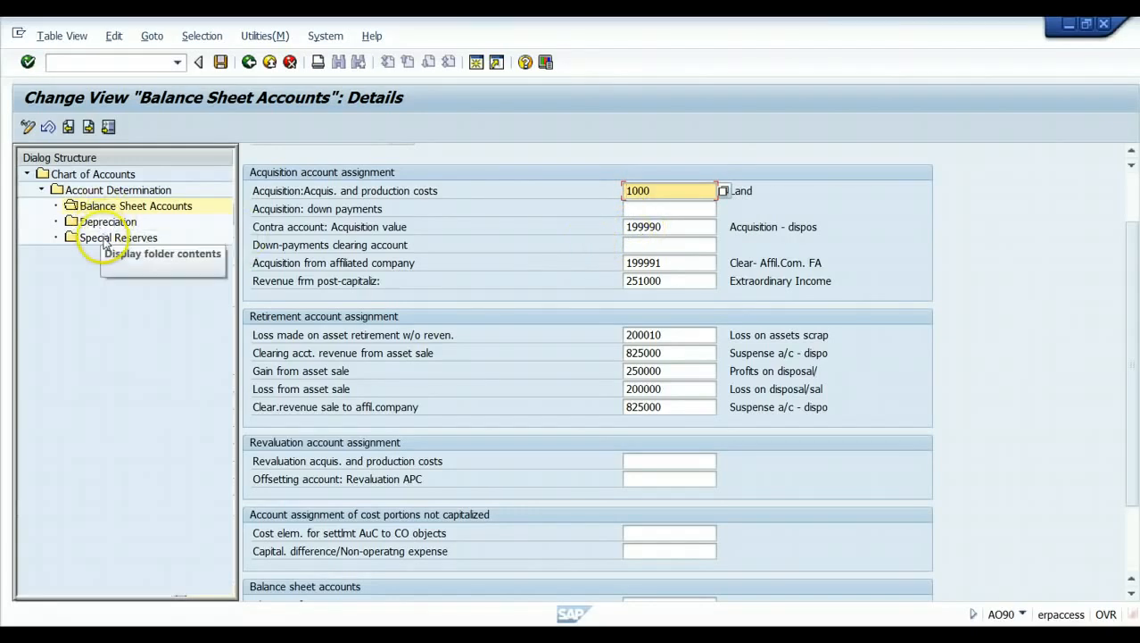
left_click(249, 62)
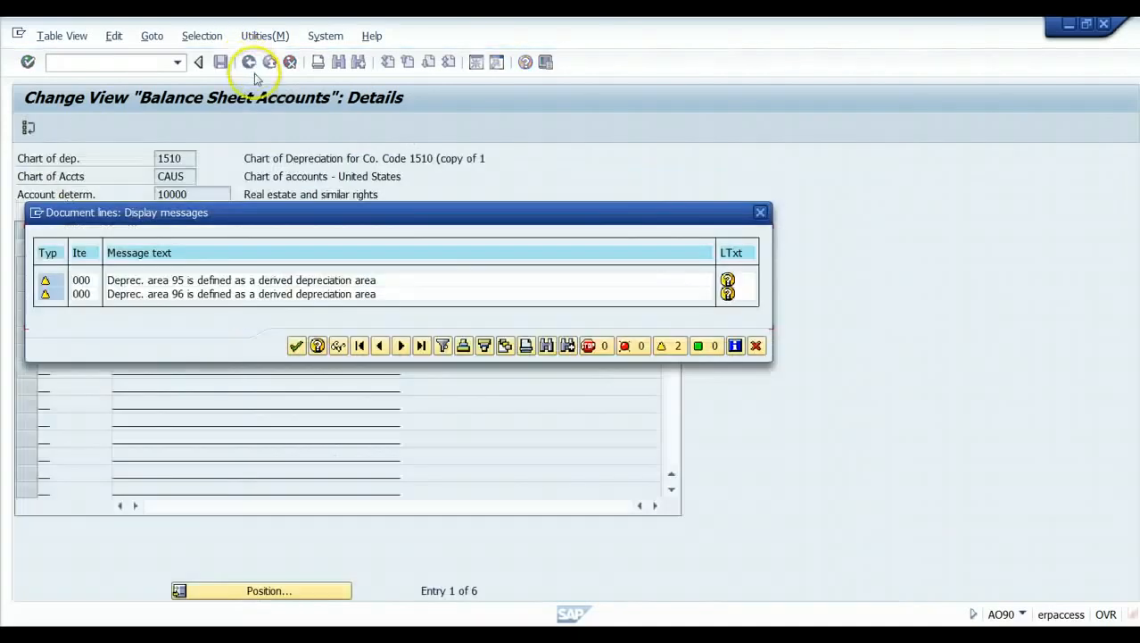
left_click(297, 345)
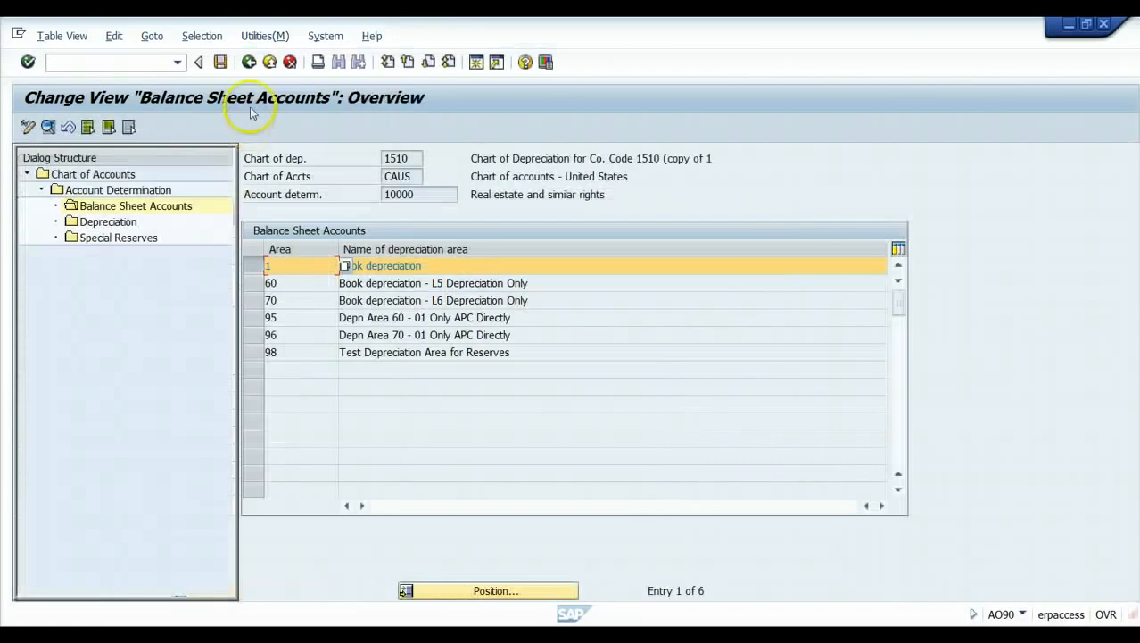
left_click(250, 63)
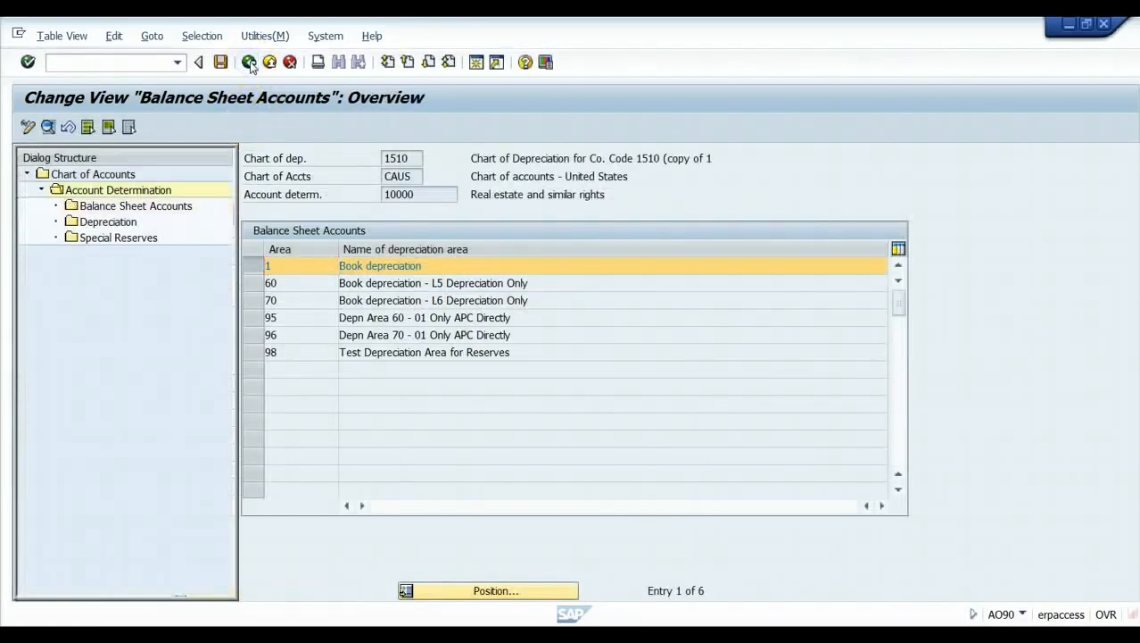
Show the posting rule details of depreciation area 01 Book depreciation for company code 1510.
left_click(249, 63)
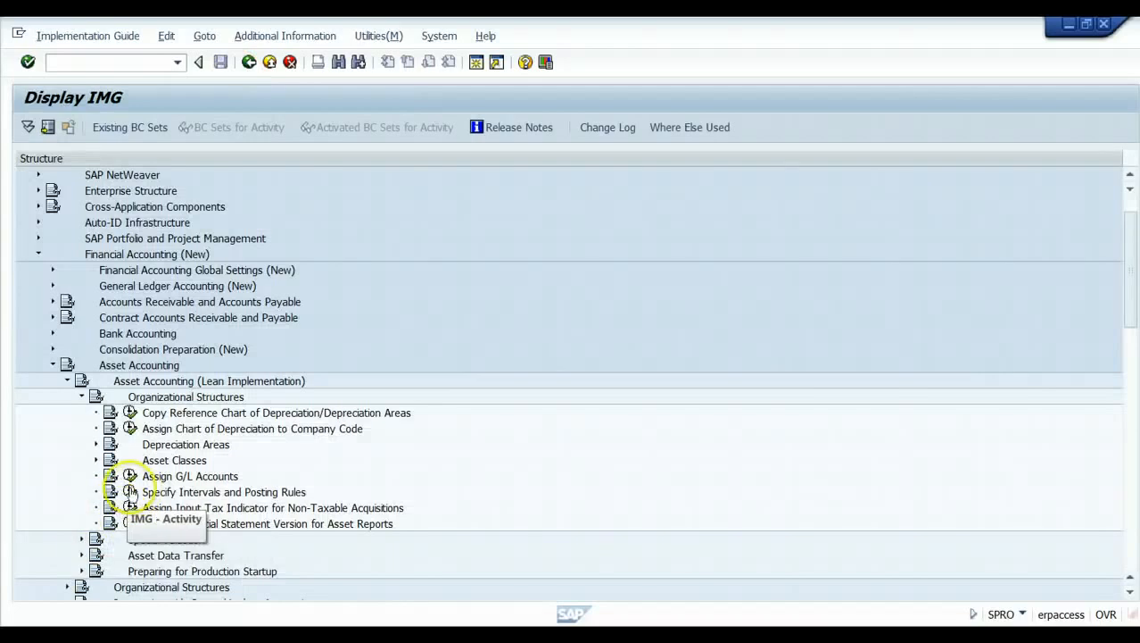
left_click(130, 491)
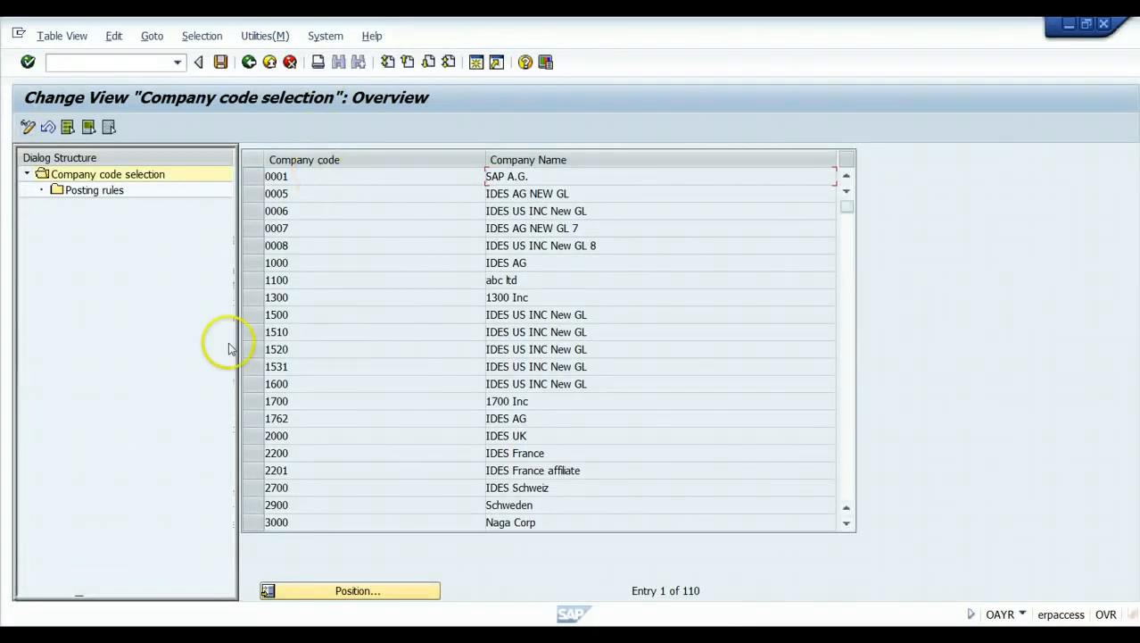
left_click(254, 333)
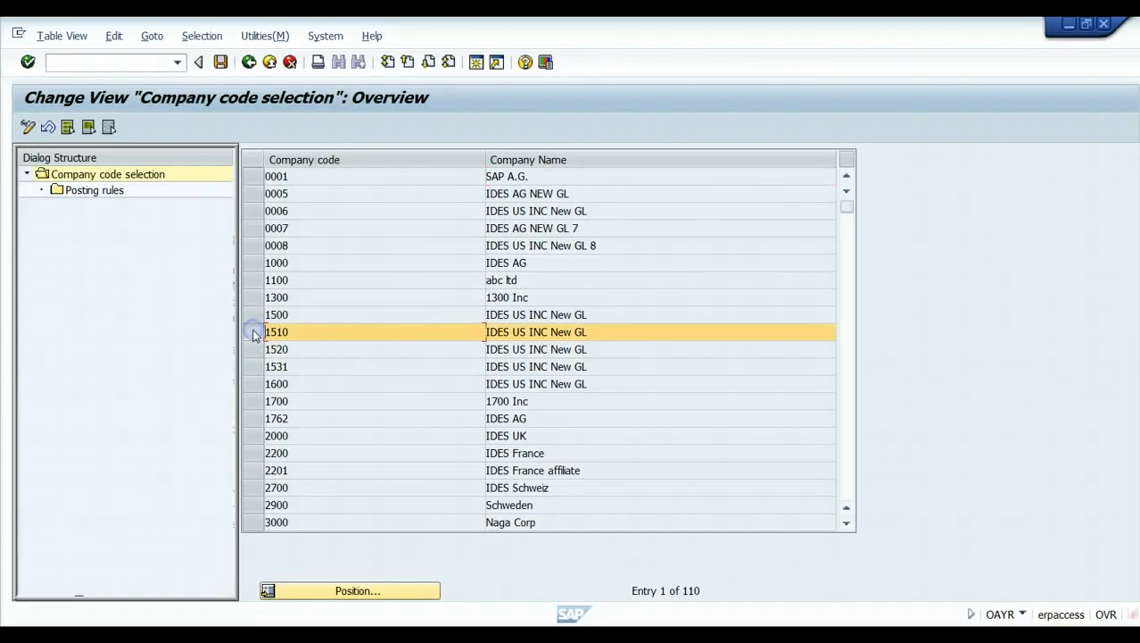
double_click(105, 190)
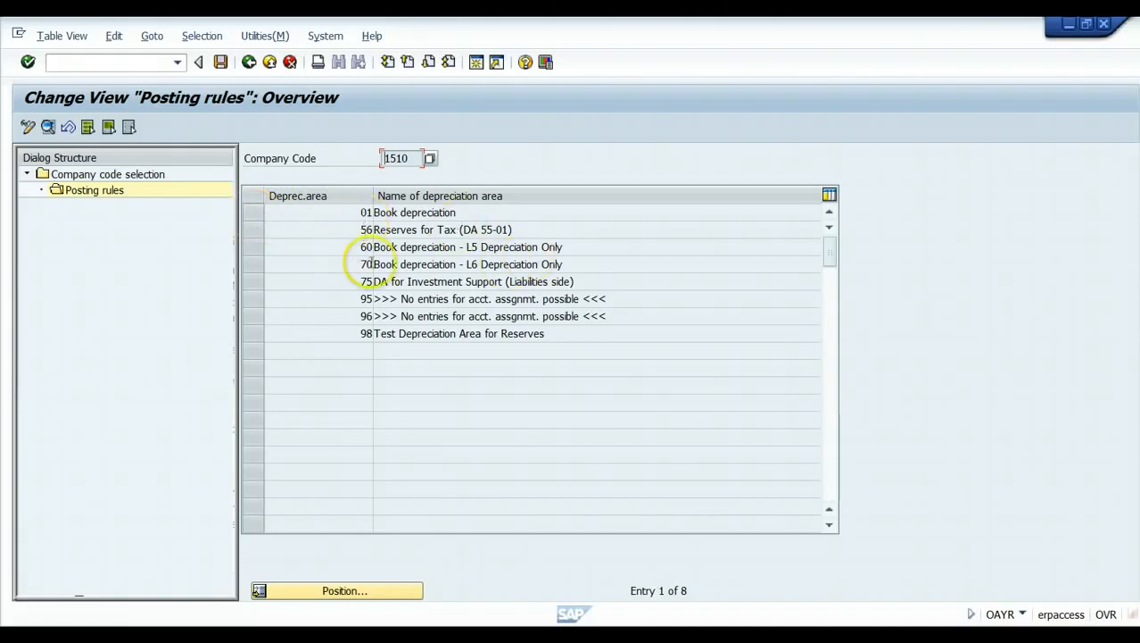
left_click(258, 214)
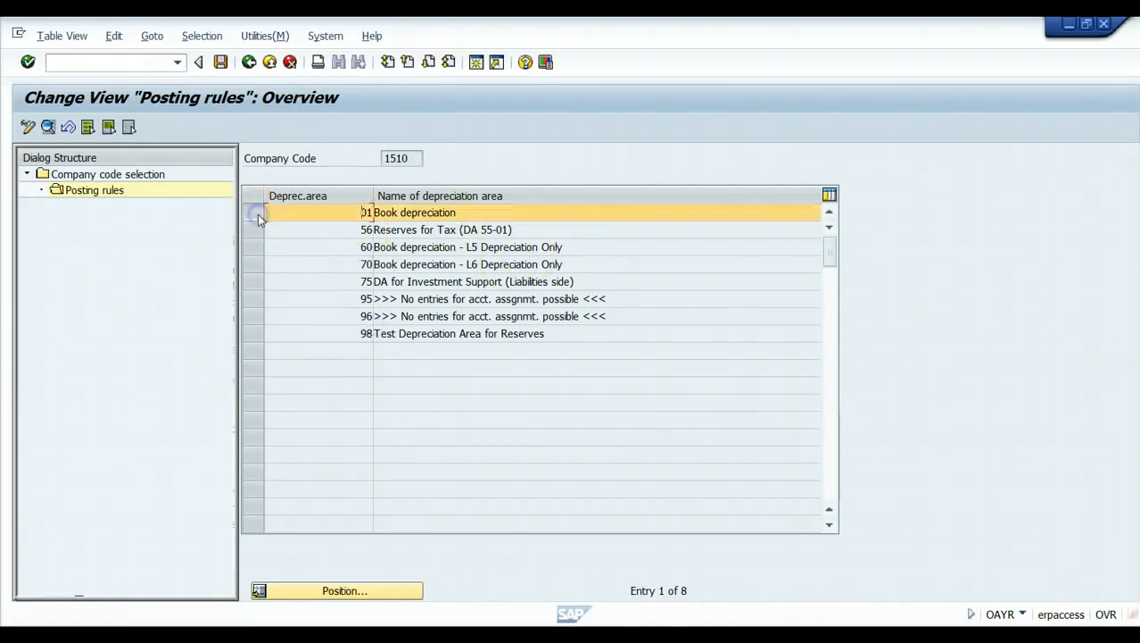
left_click(48, 127)
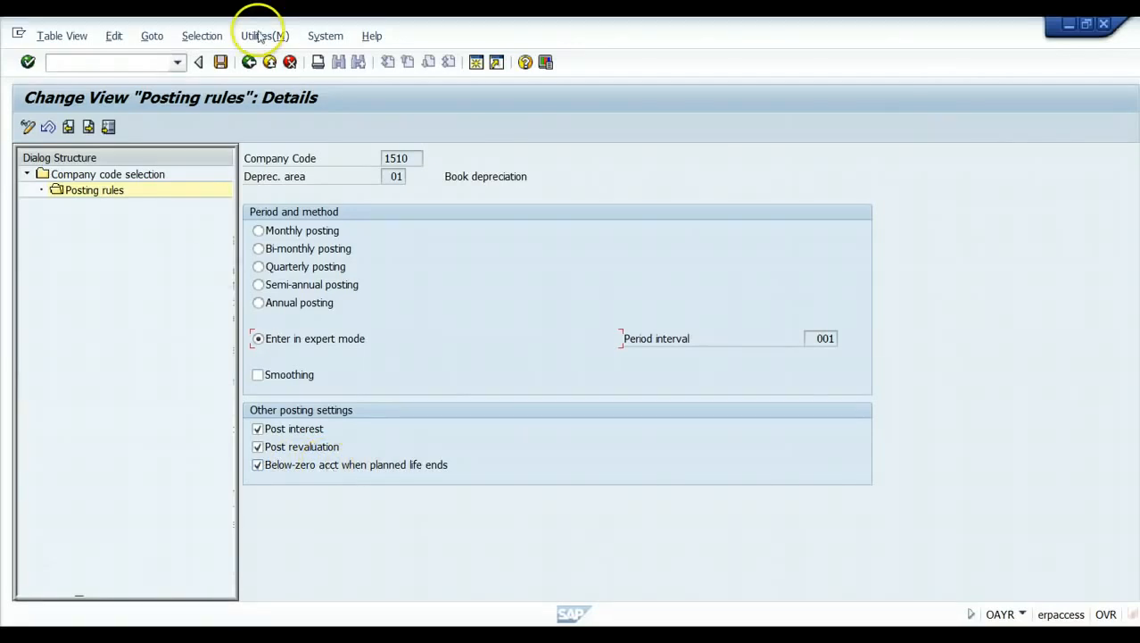
Leave posting rules maintenance without saving and return to the IMG.
left_click(250, 63)
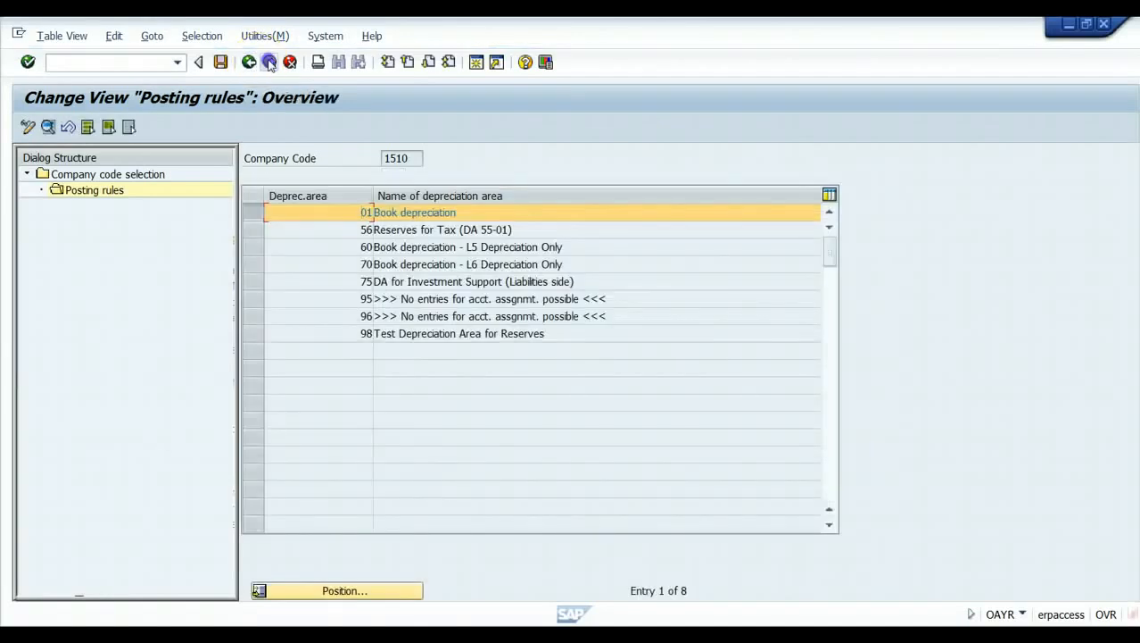
left_click(270, 61)
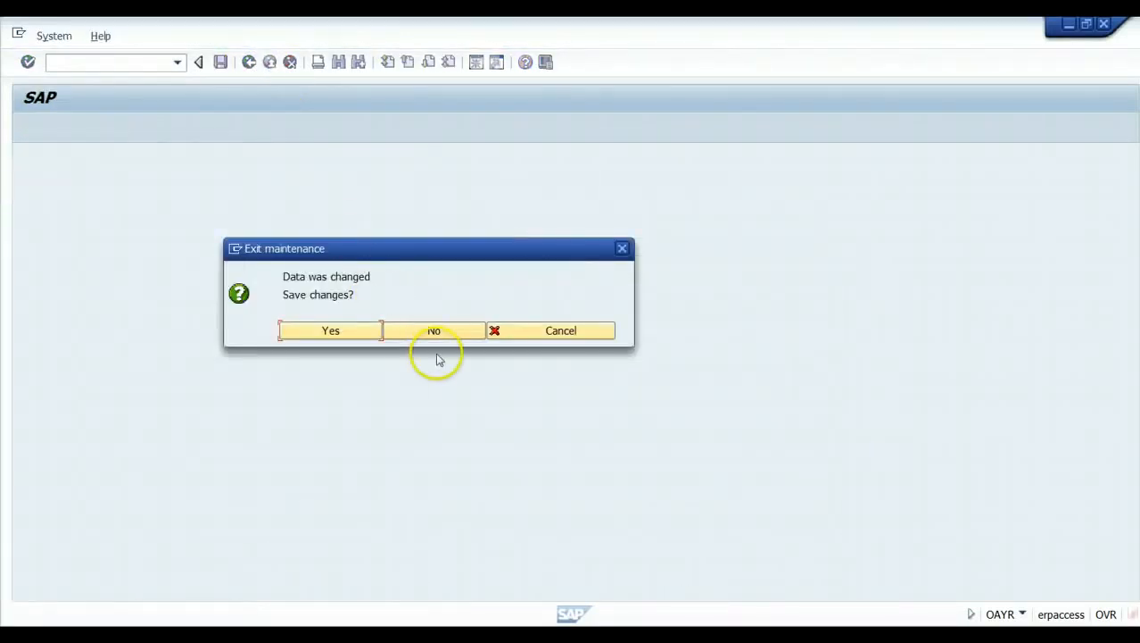
left_click(435, 331)
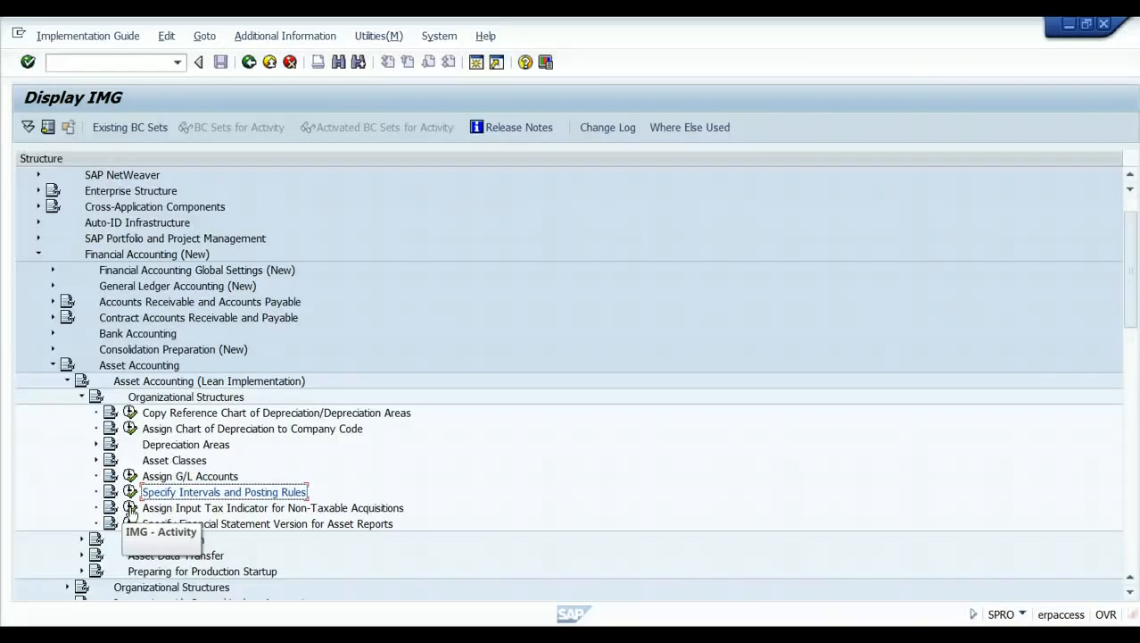
left_click(129, 508)
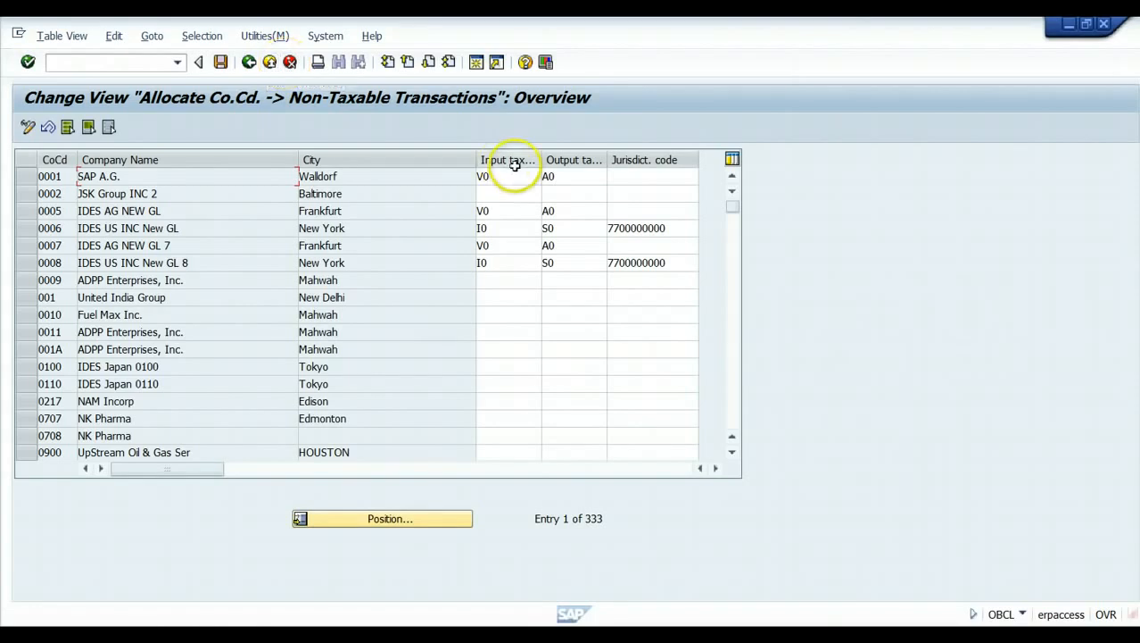
left_click(249, 62)
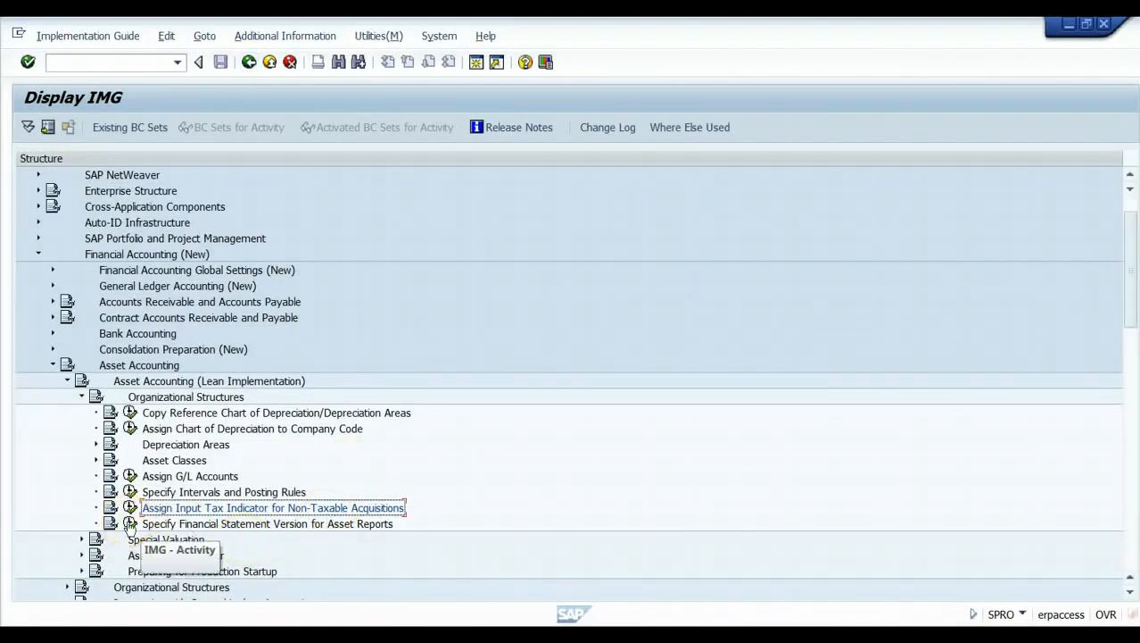
left_click(129, 525)
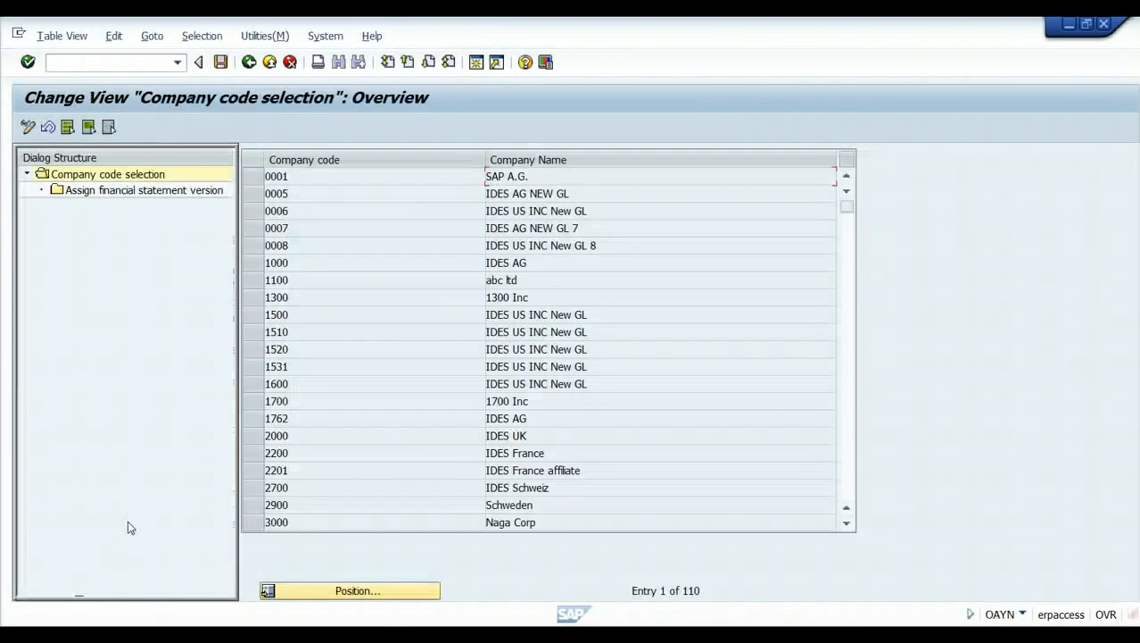
Confirm company code 1510's eight depreciation areas use financial statement version BAUS, then exit.
left_click(258, 332)
double_click(172, 196)
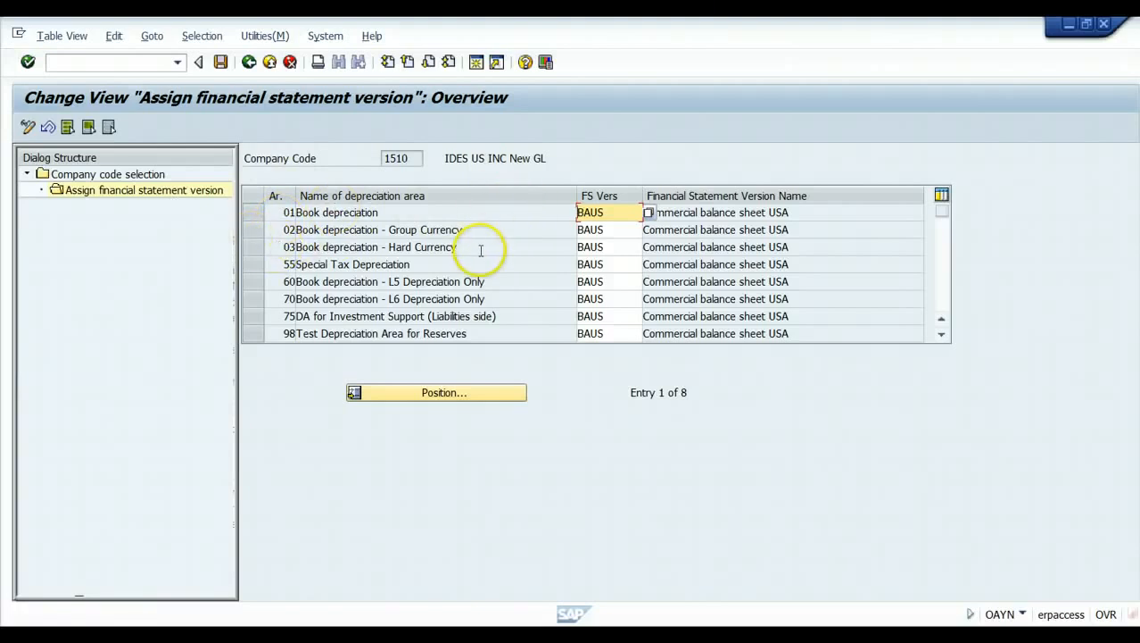
left_click(272, 71)
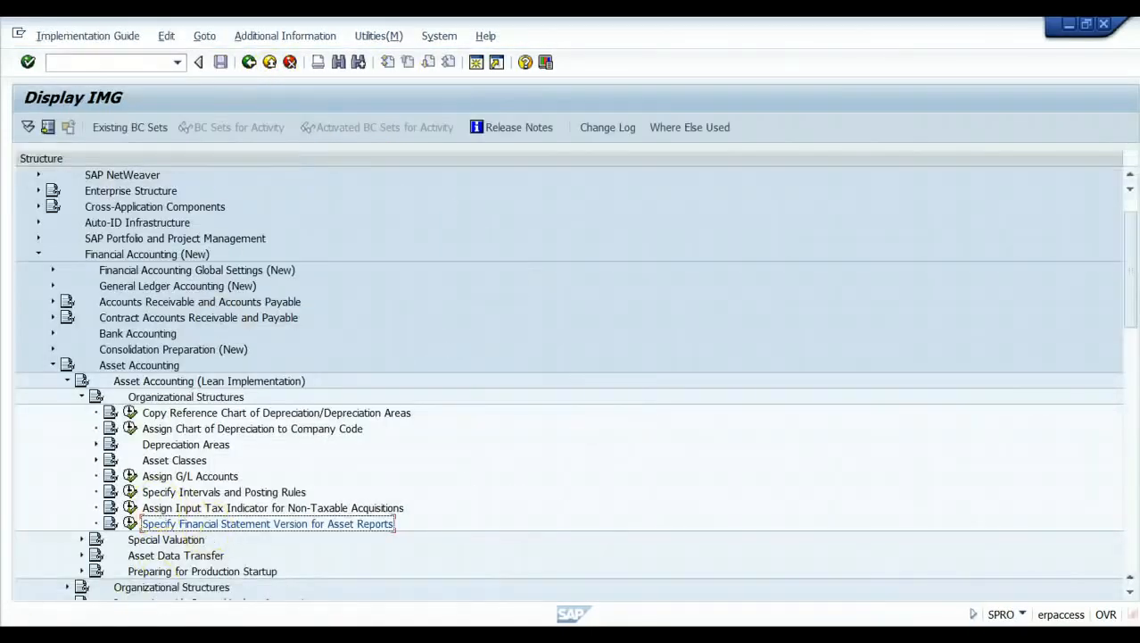
Read and close the Special Valuation documentation, then expand Special Valuation to its six activities.
scroll(165, 558, "down", 1)
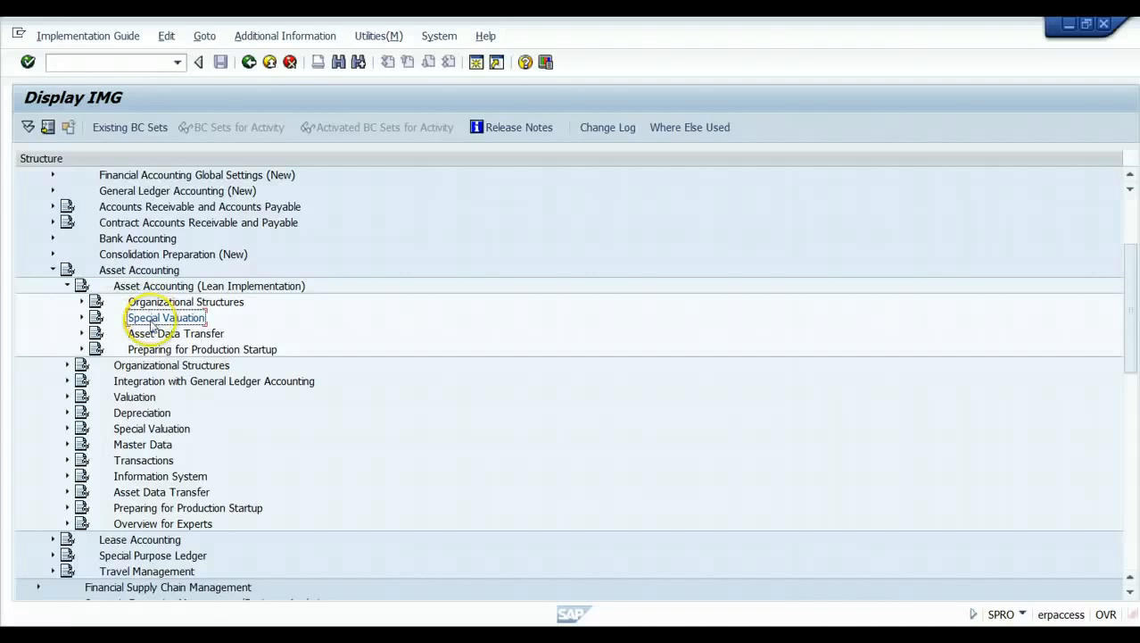
left_click(95, 318)
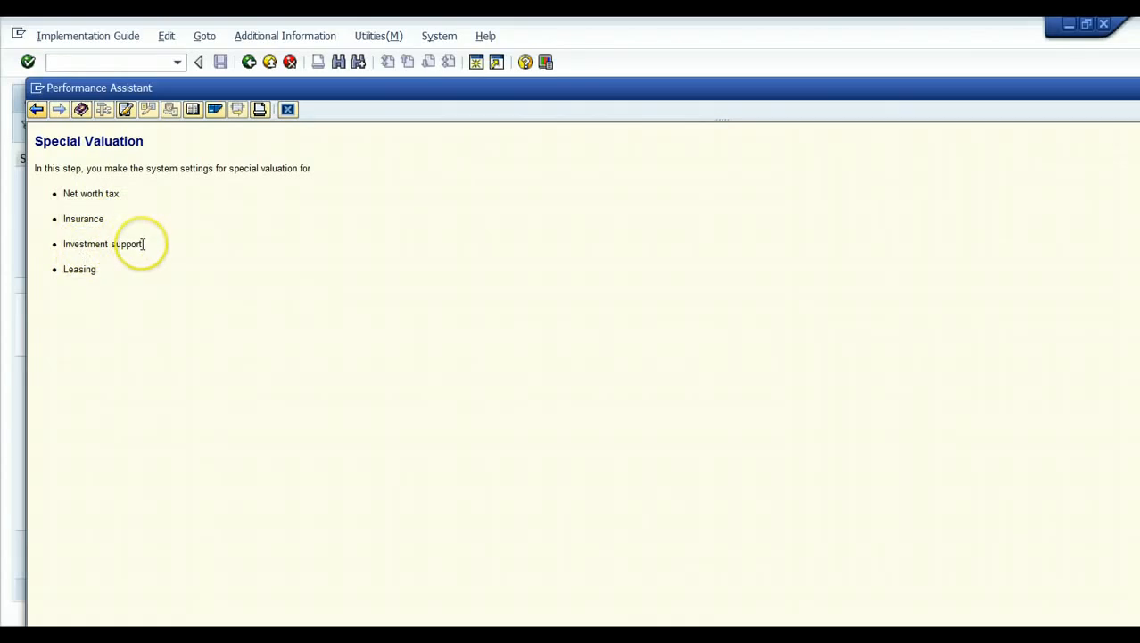
left_click(288, 109)
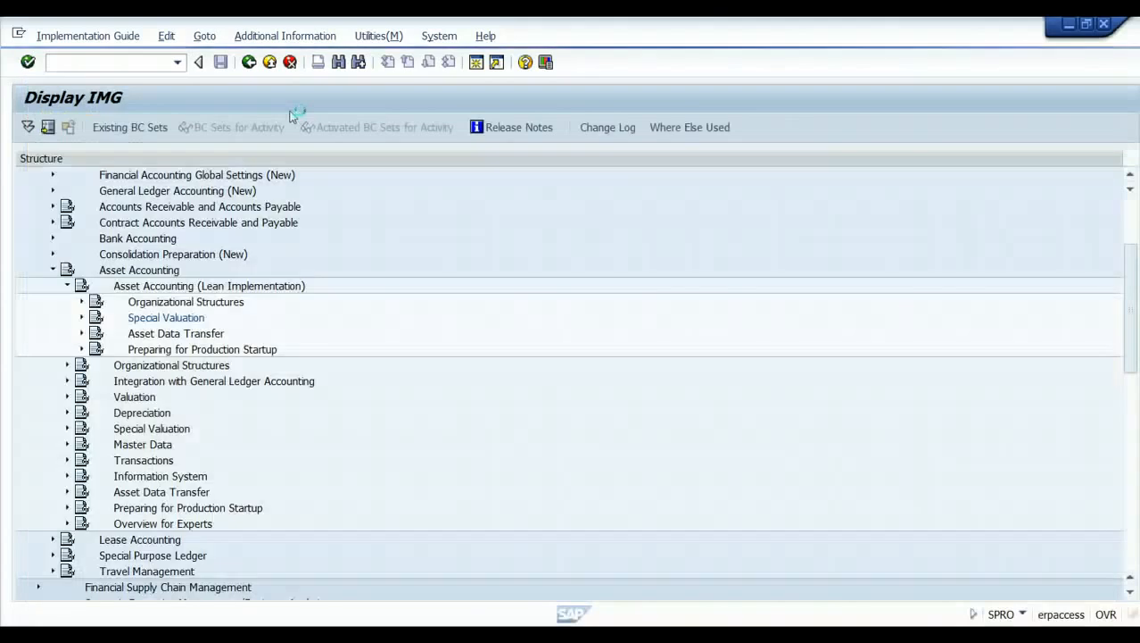
left_click(81, 318)
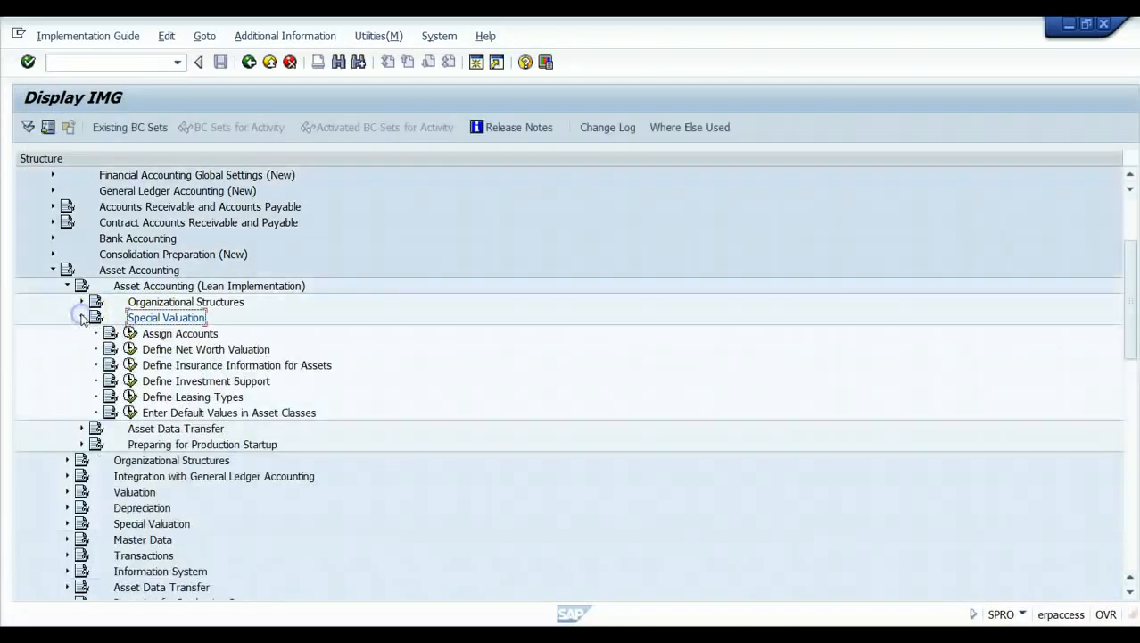
left_click(130, 333)
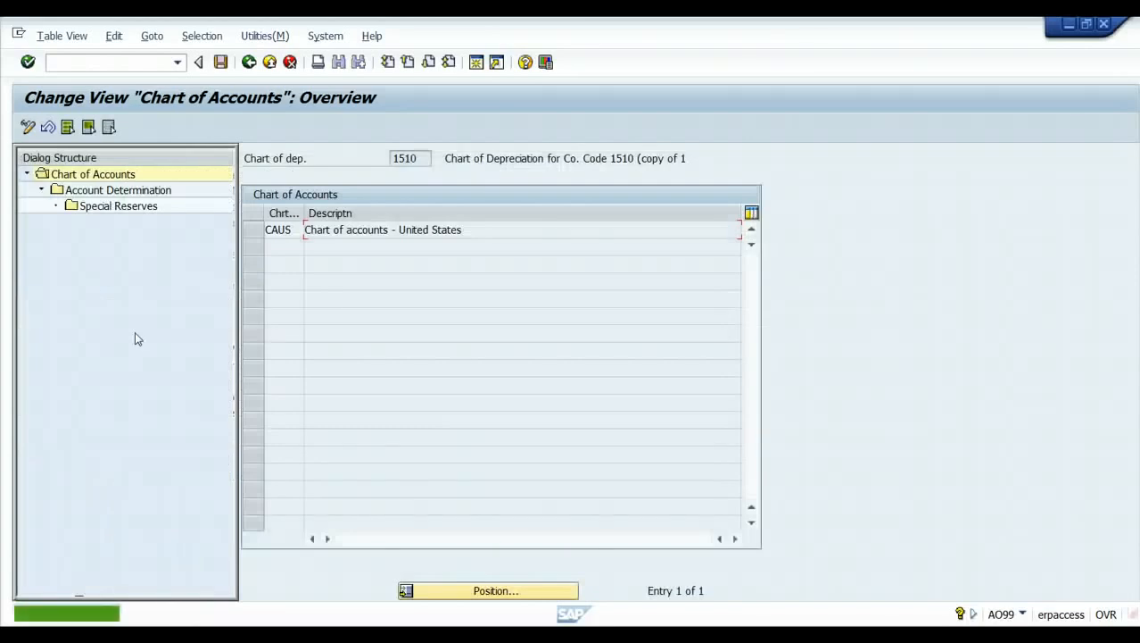
left_click(256, 230)
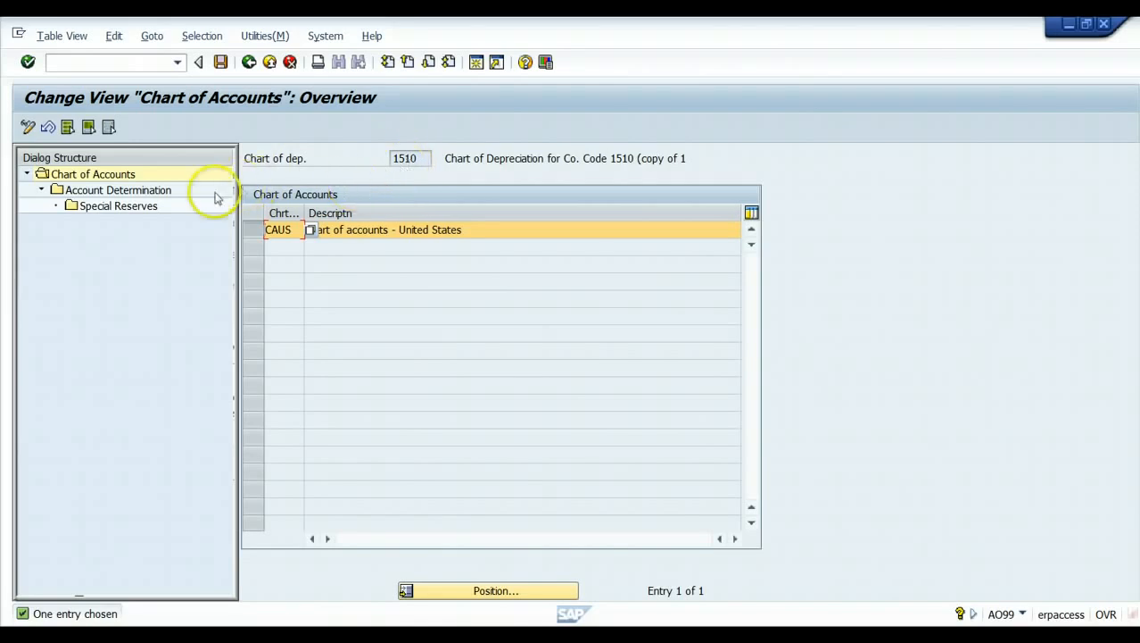
double_click(129, 197)
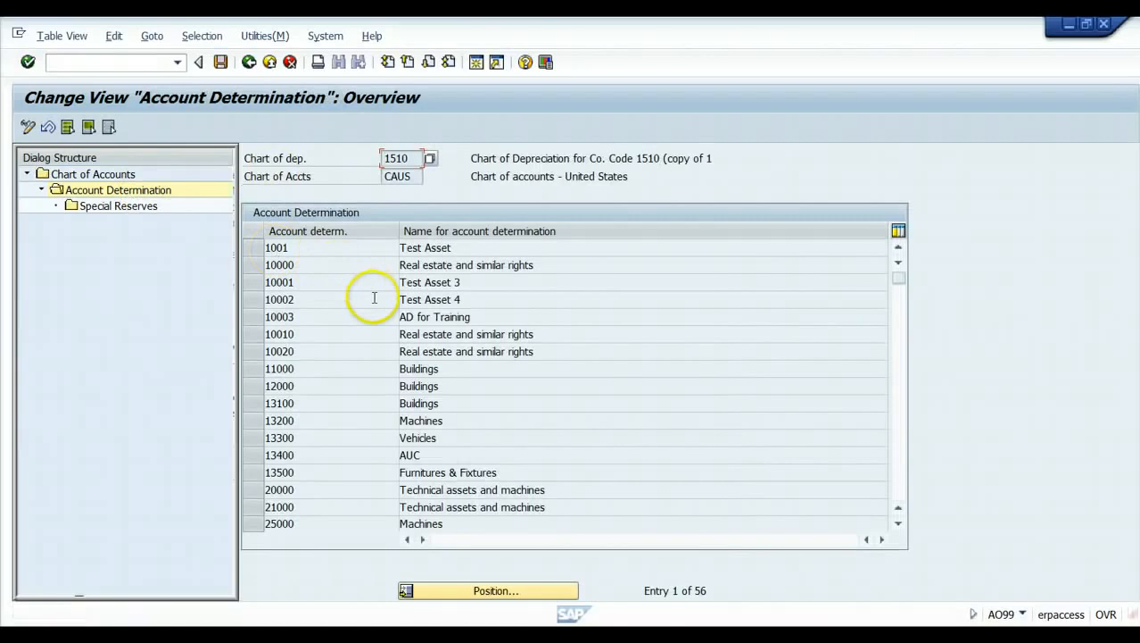
left_click(254, 299)
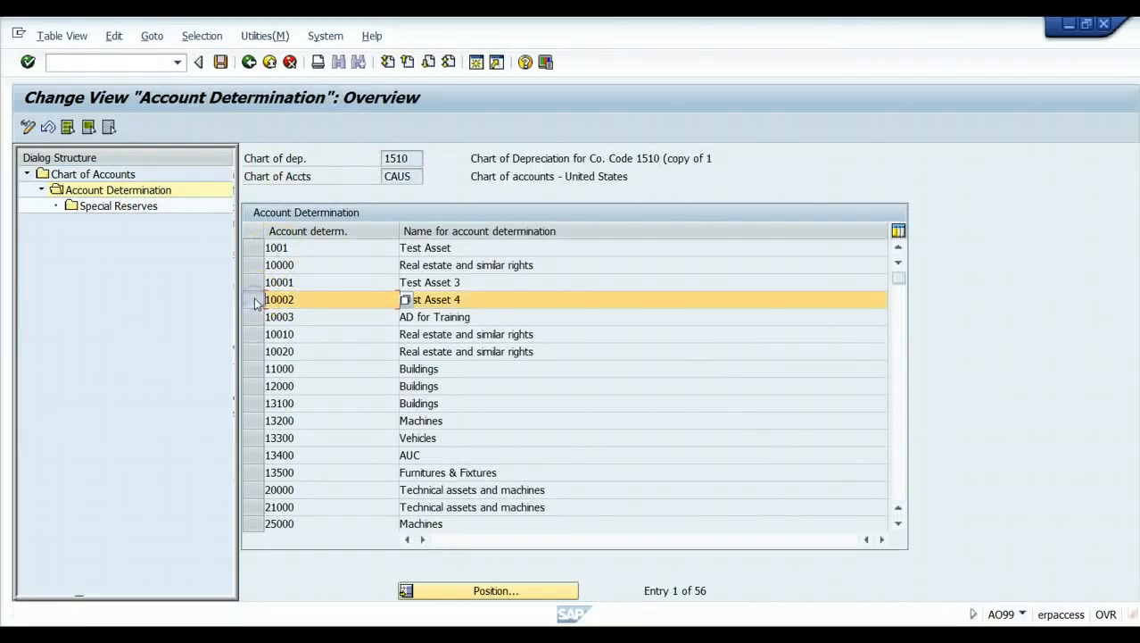
left_click(136, 211)
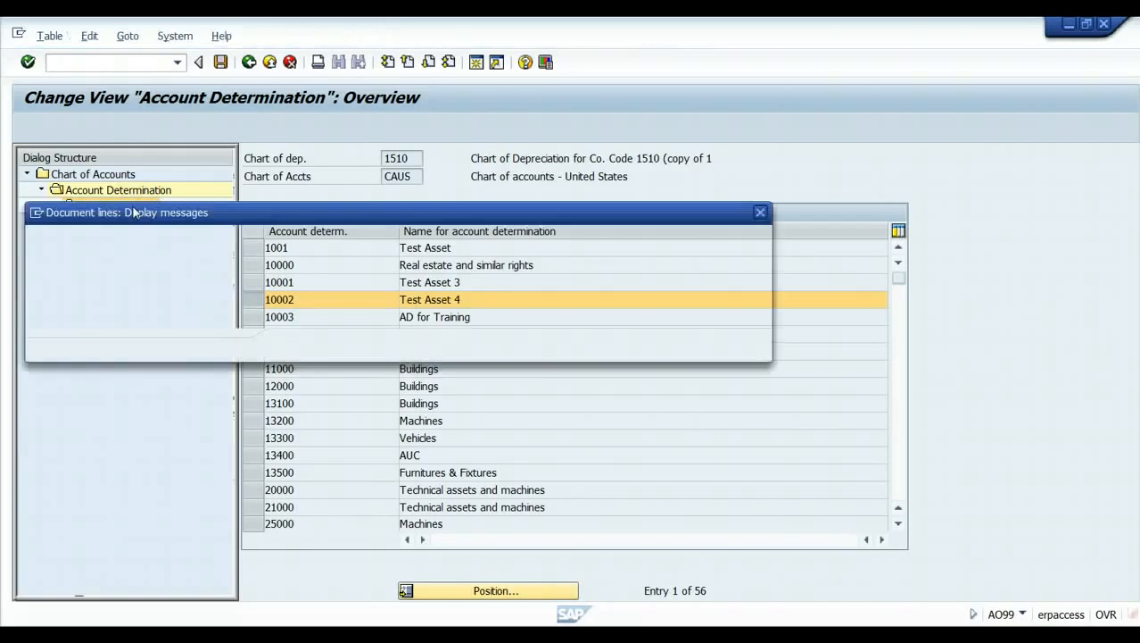
left_click(296, 345)
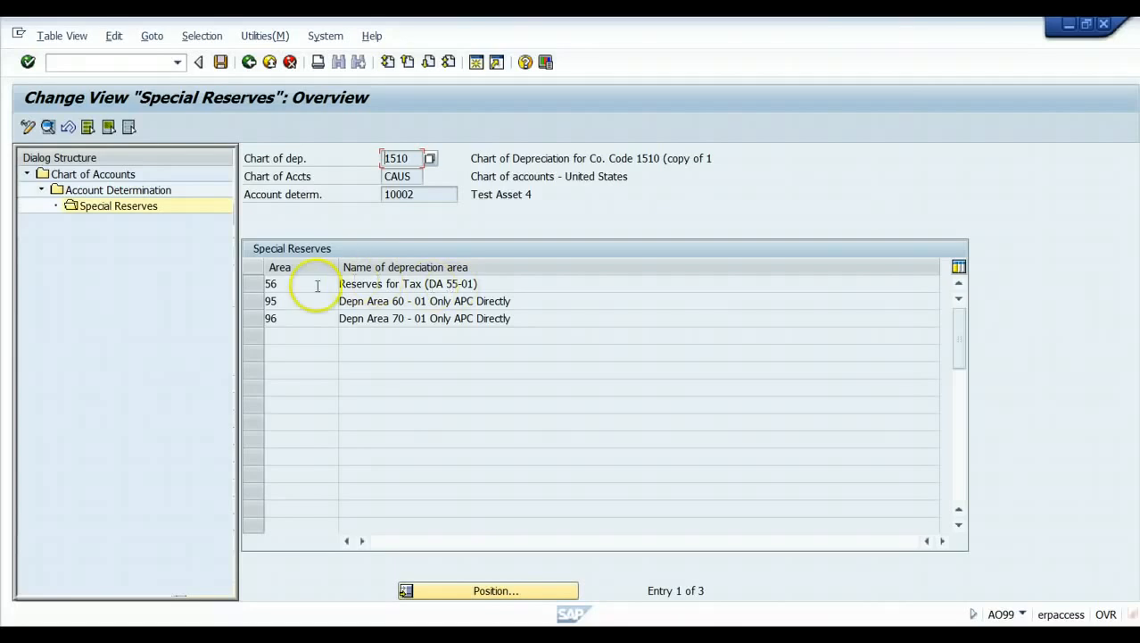
left_click(256, 283)
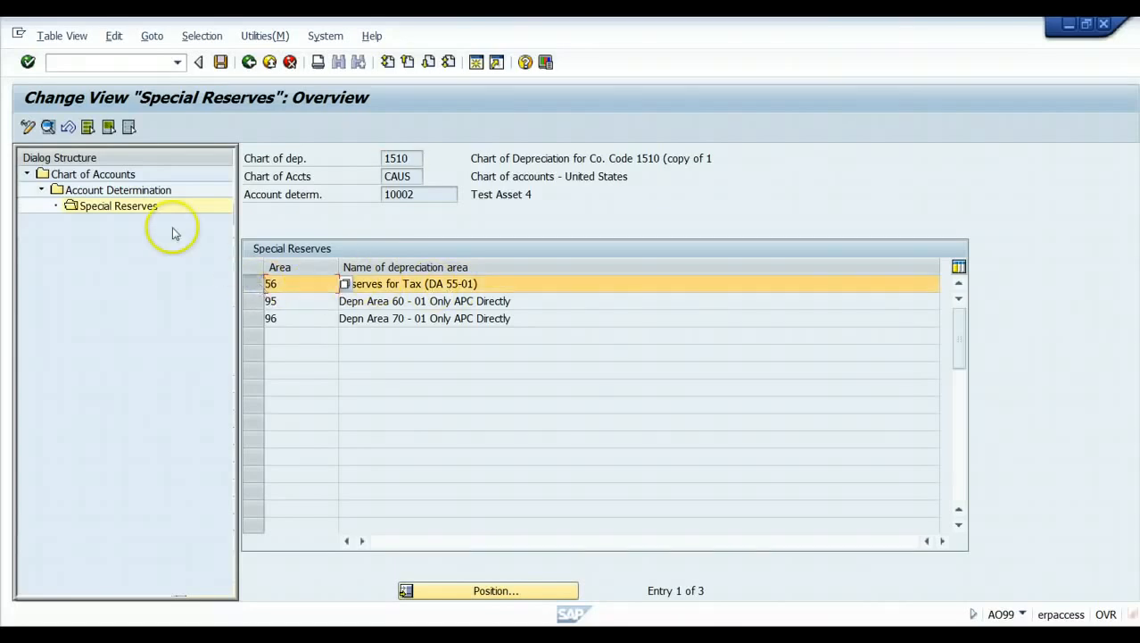
left_click(47, 126)
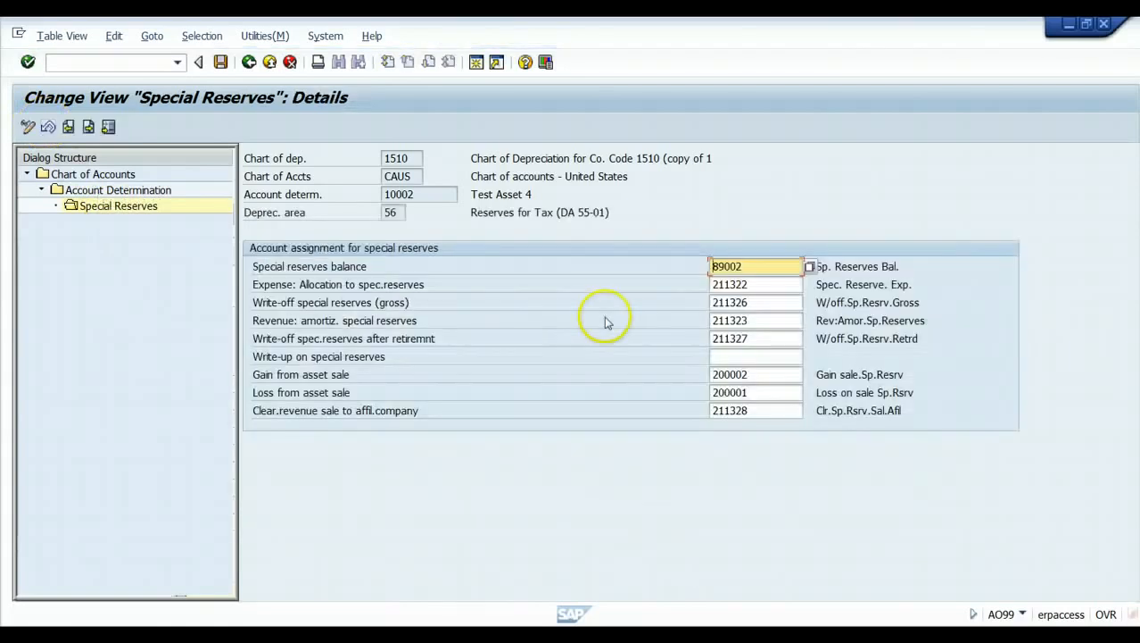
left_click(734, 356)
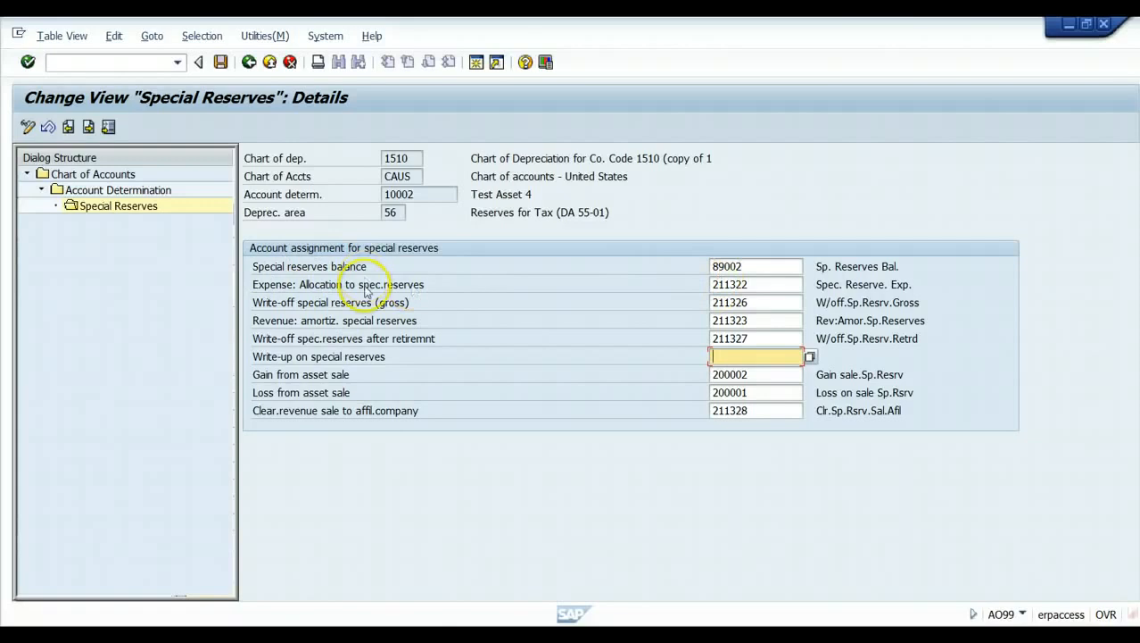
left_click(249, 63)
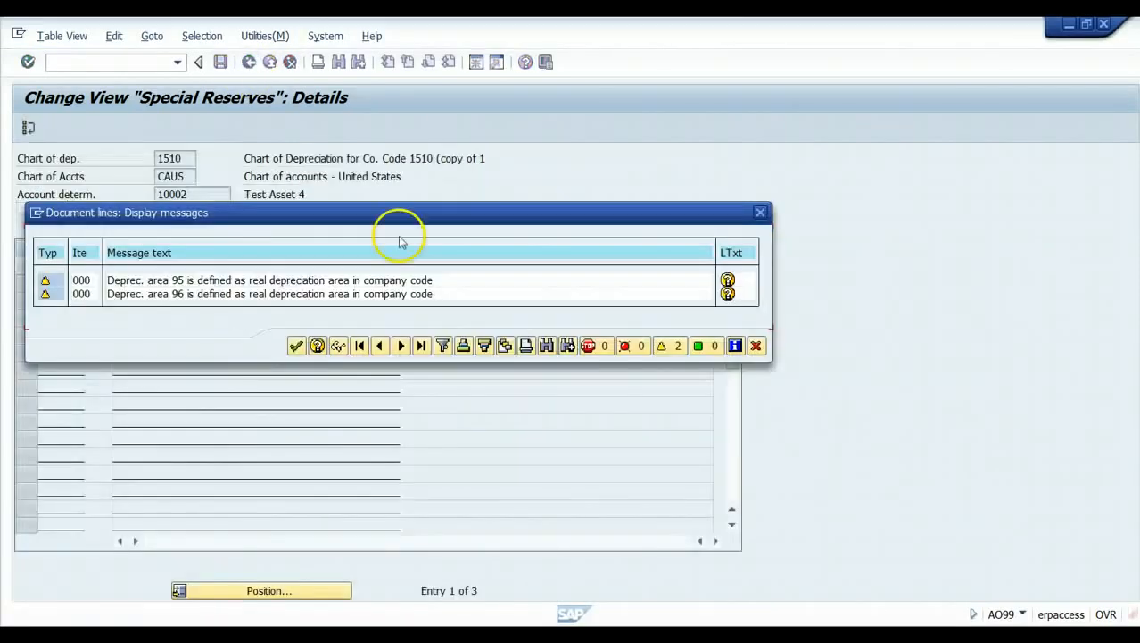
left_click(297, 345)
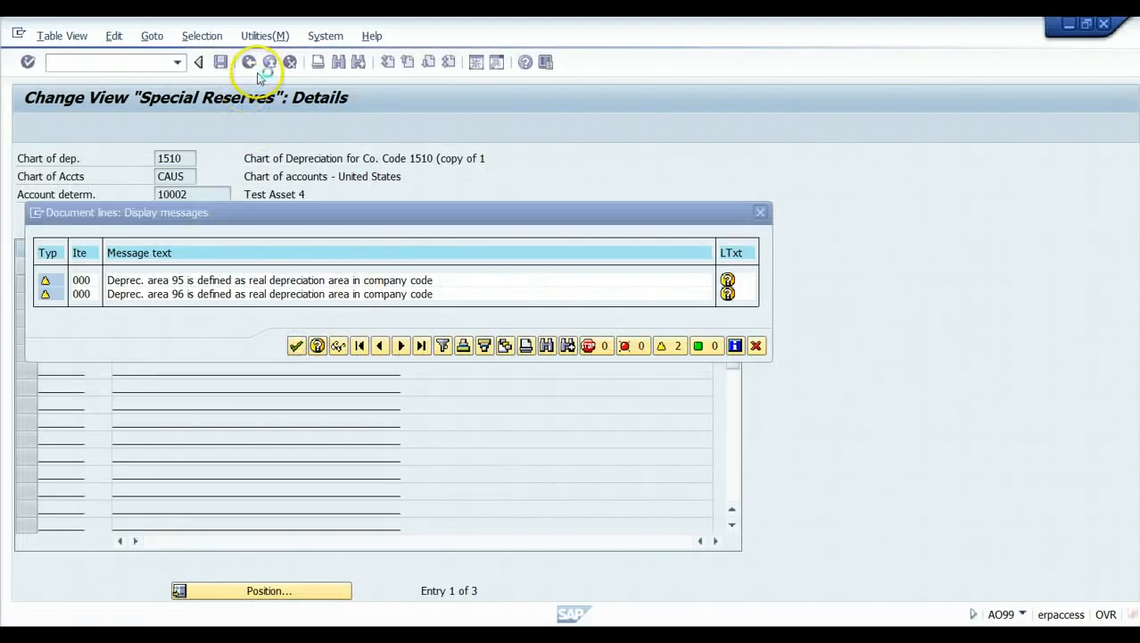
left_click(272, 69)
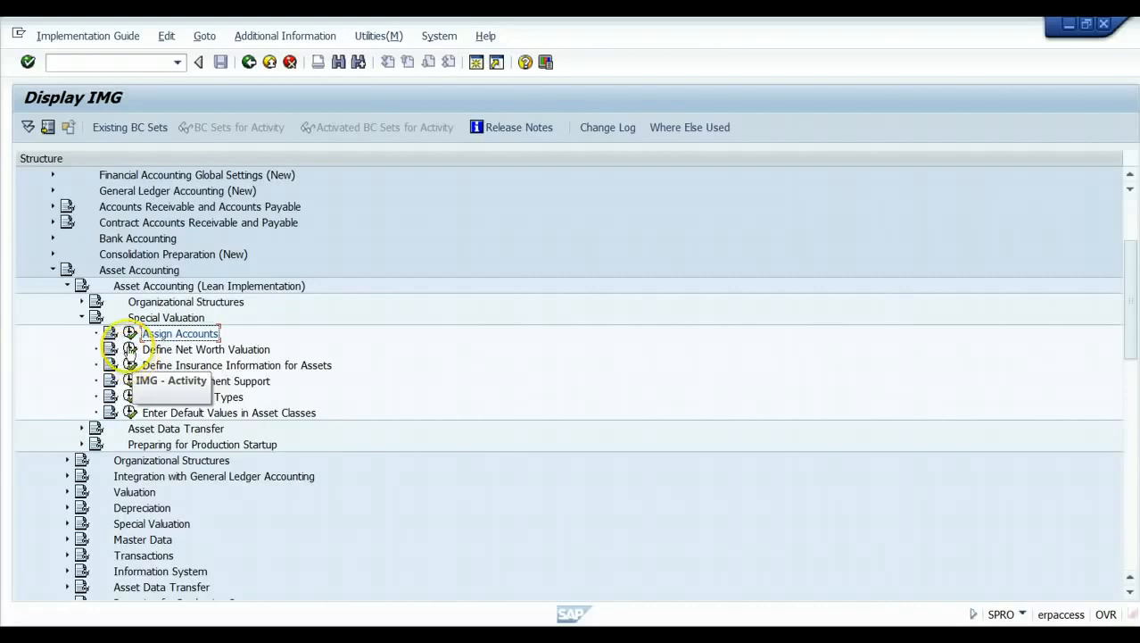
left_click(131, 348)
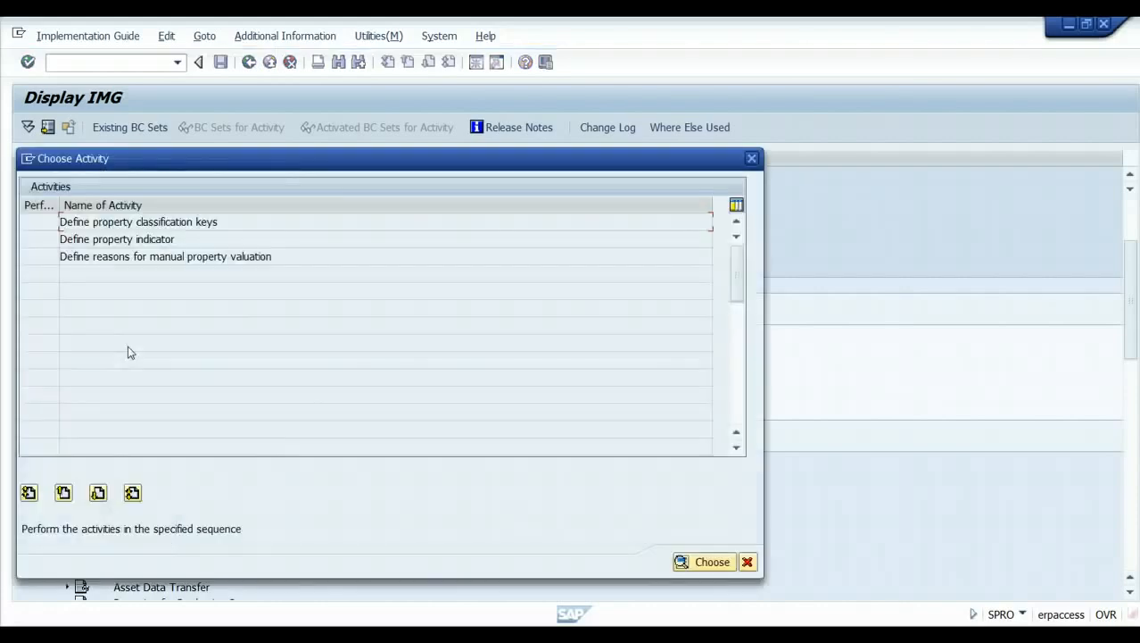
double_click(175, 223)
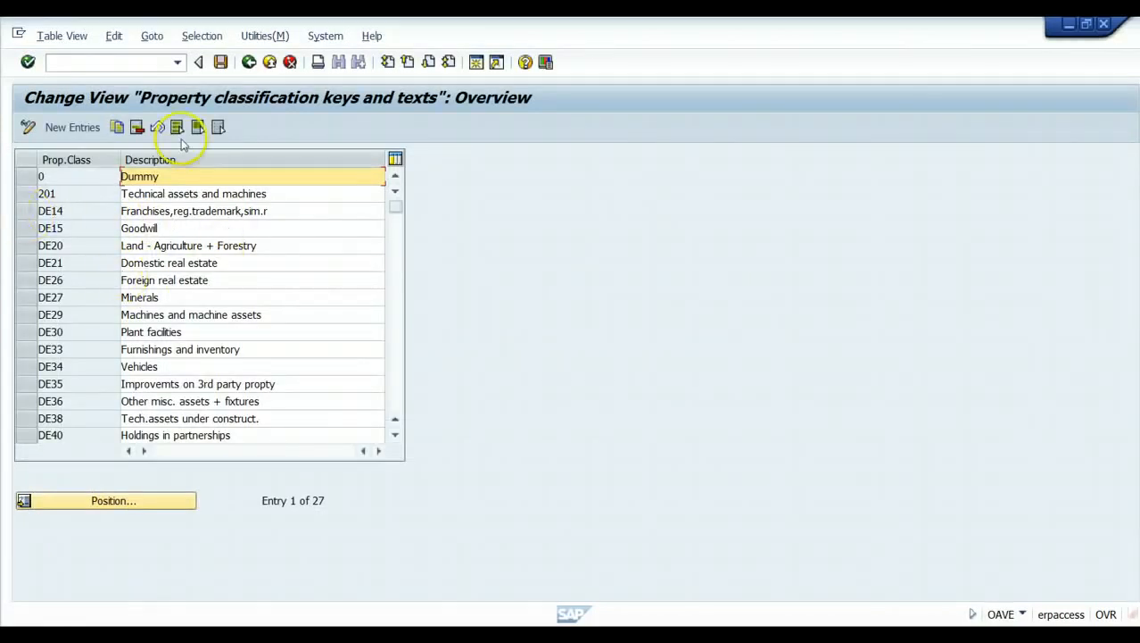
left_click(249, 64)
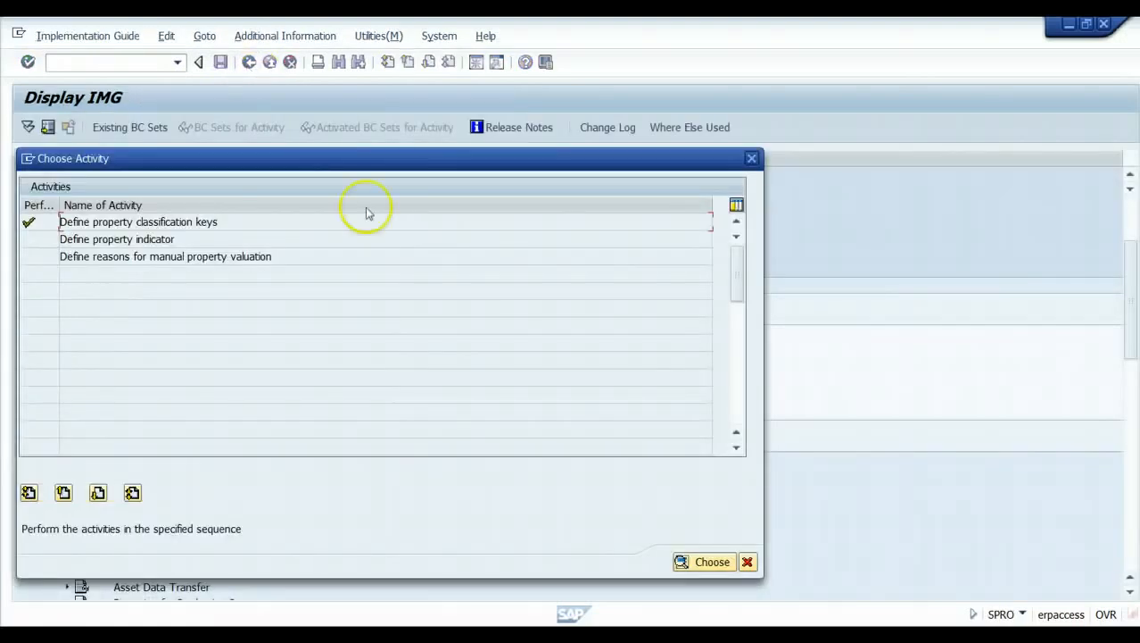
left_click(748, 562)
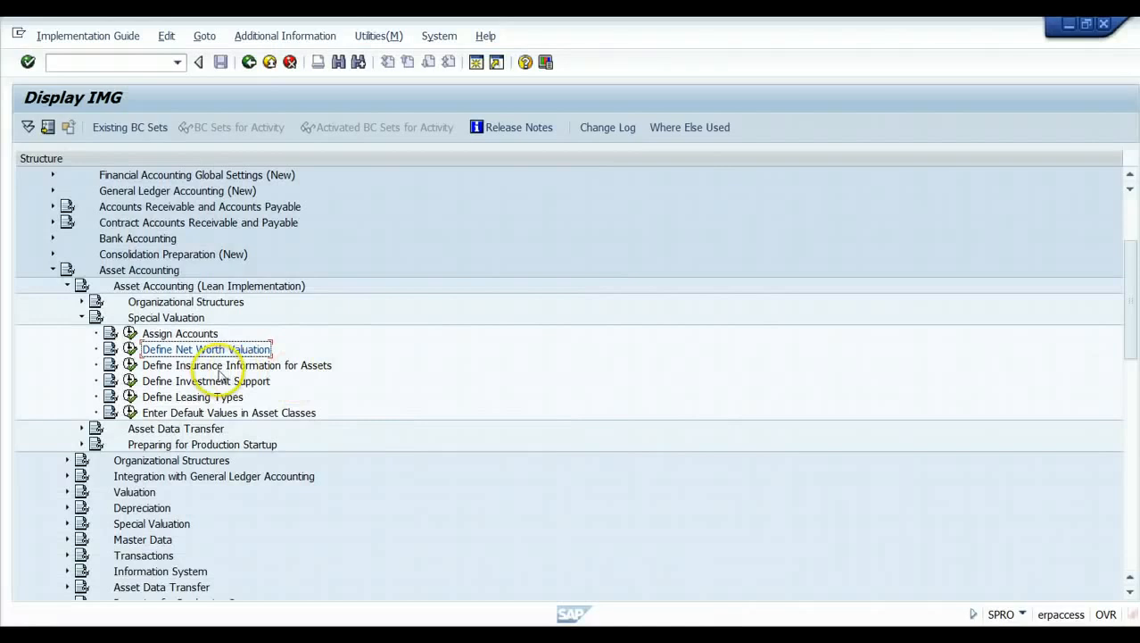
left_click(129, 365)
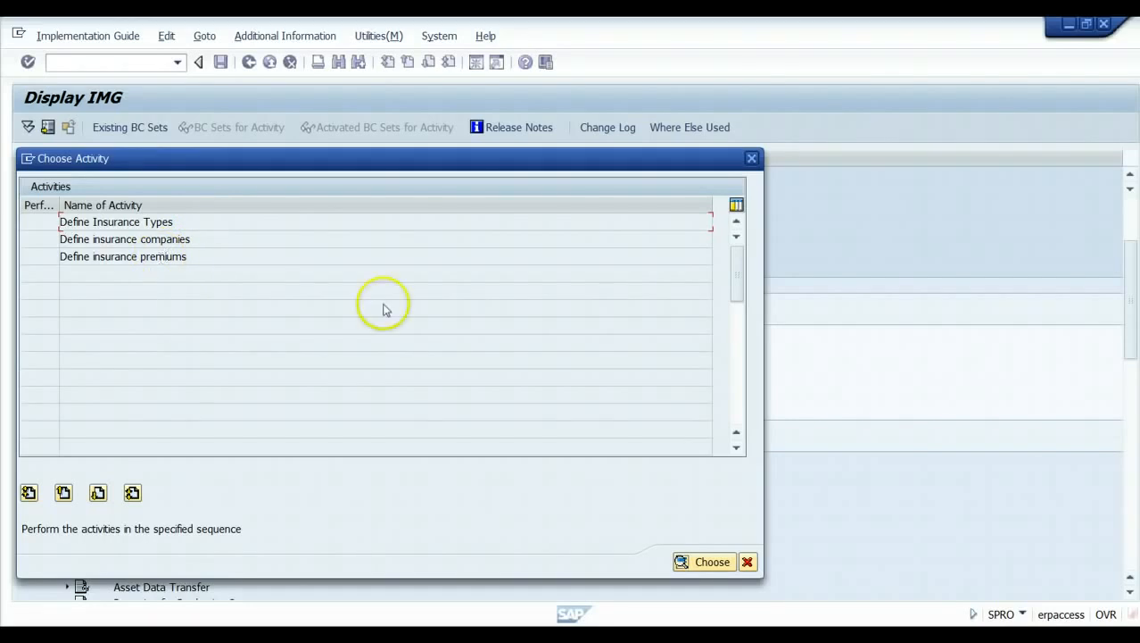
left_click(747, 561)
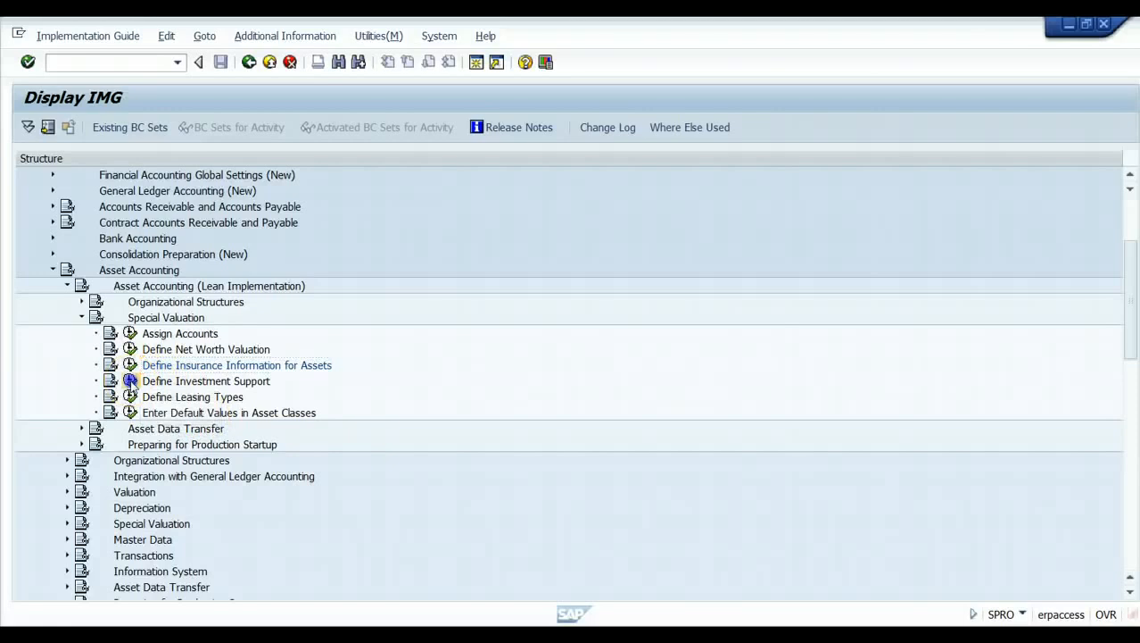
Open chart 1510's investment support measures and select measure 26.
left_click(131, 385)
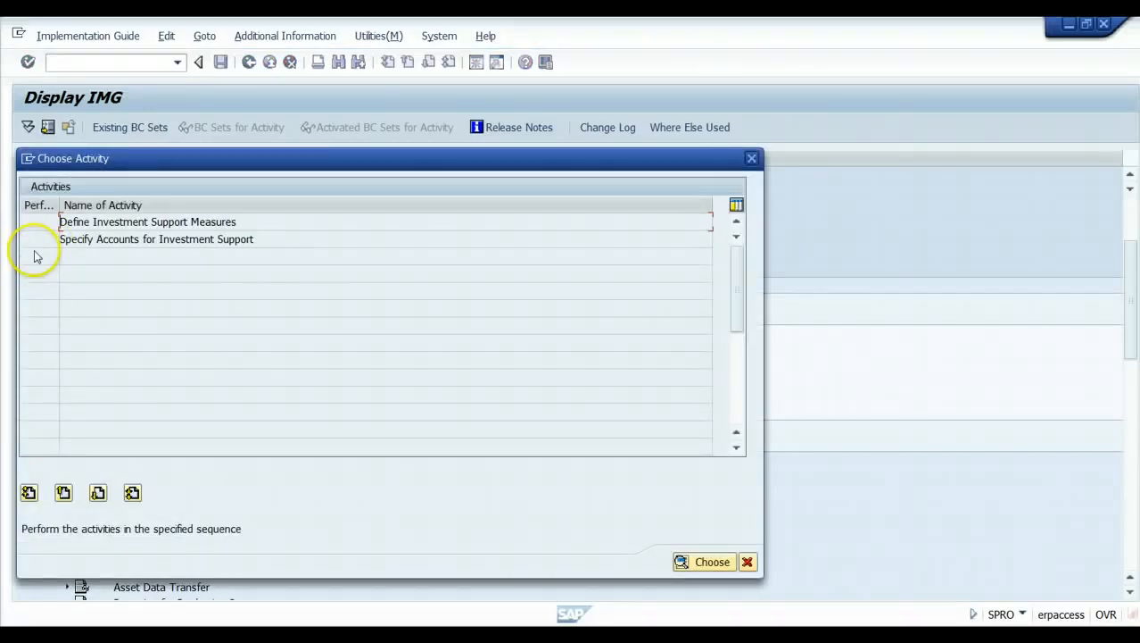
double_click(126, 223)
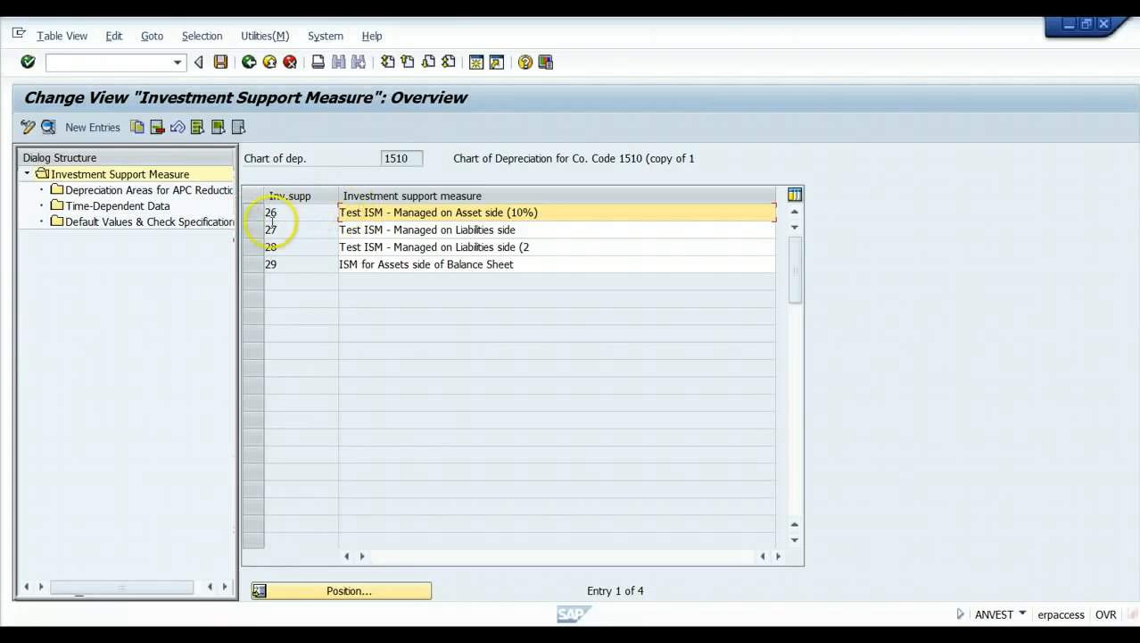
left_click(255, 212)
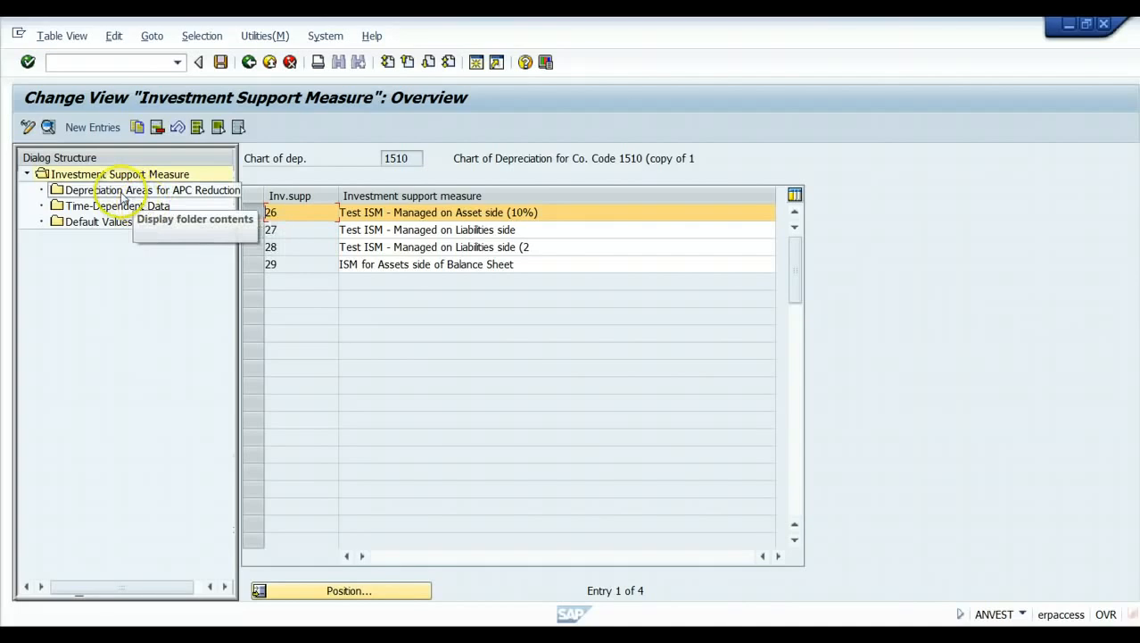
Review measure 26's APC reduction depreciation areas and empty time-dependent data, then select measure 27.
left_click(178, 190)
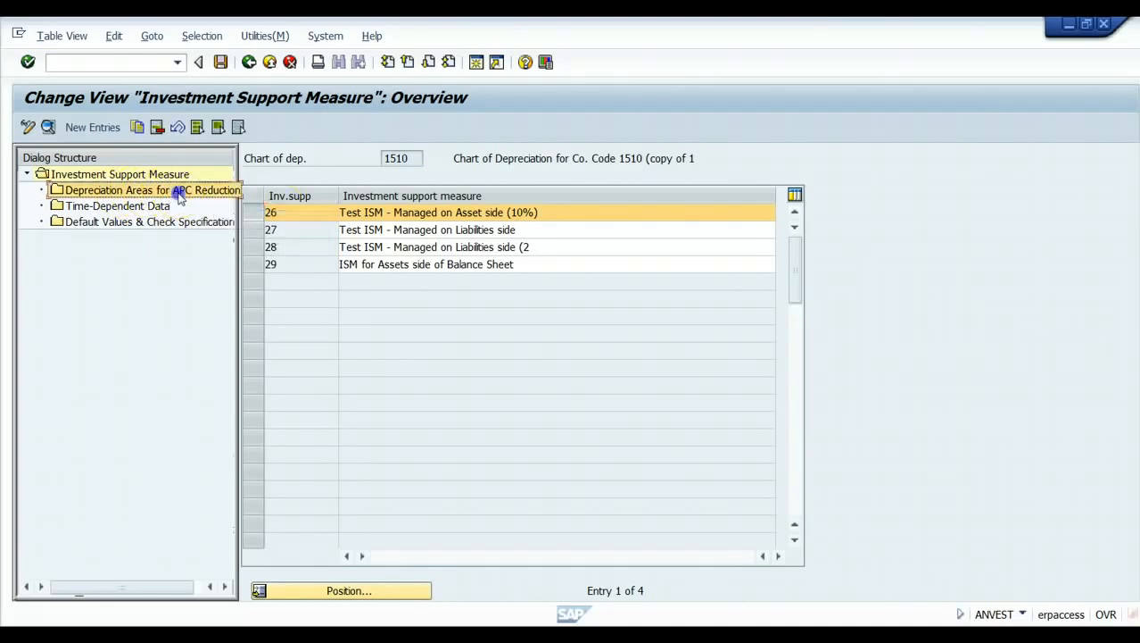
double_click(178, 190)
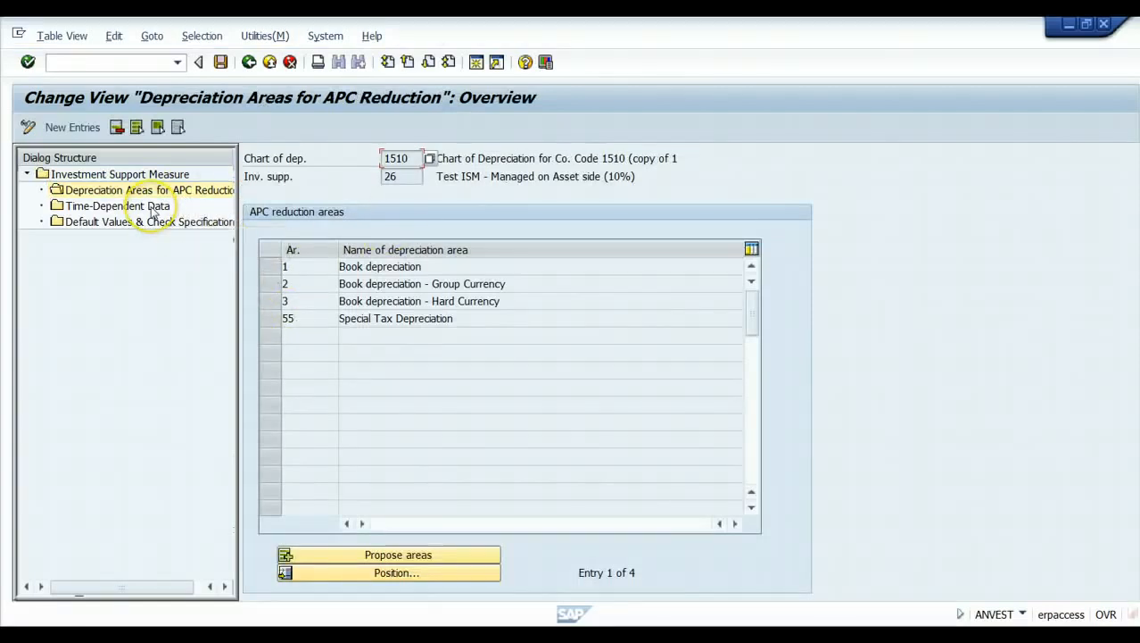
double_click(125, 206)
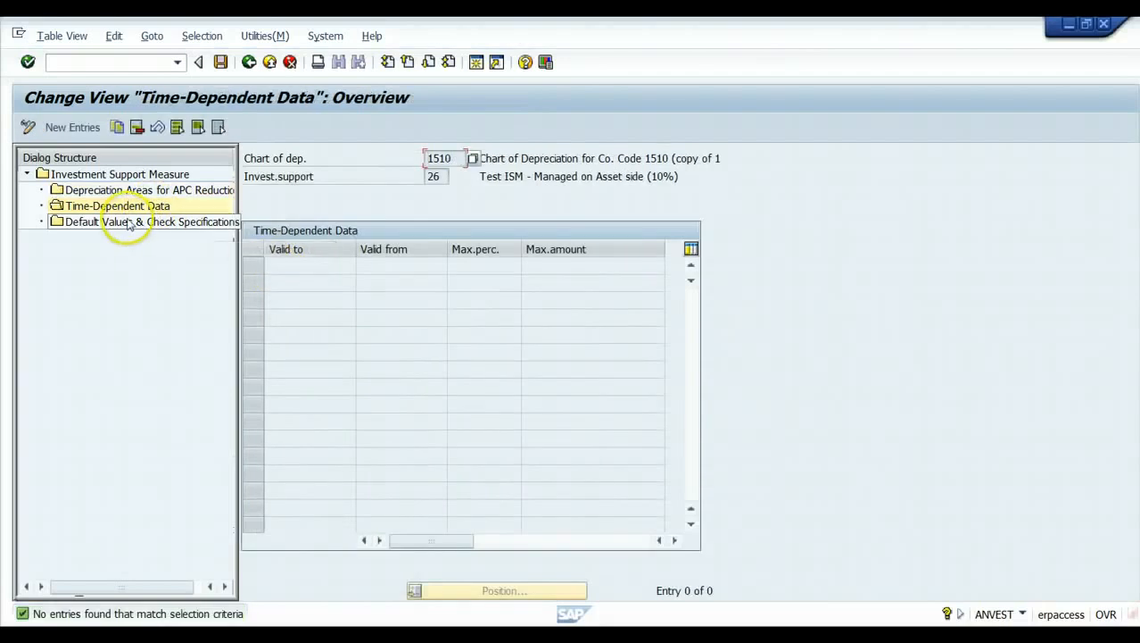
left_click(125, 175)
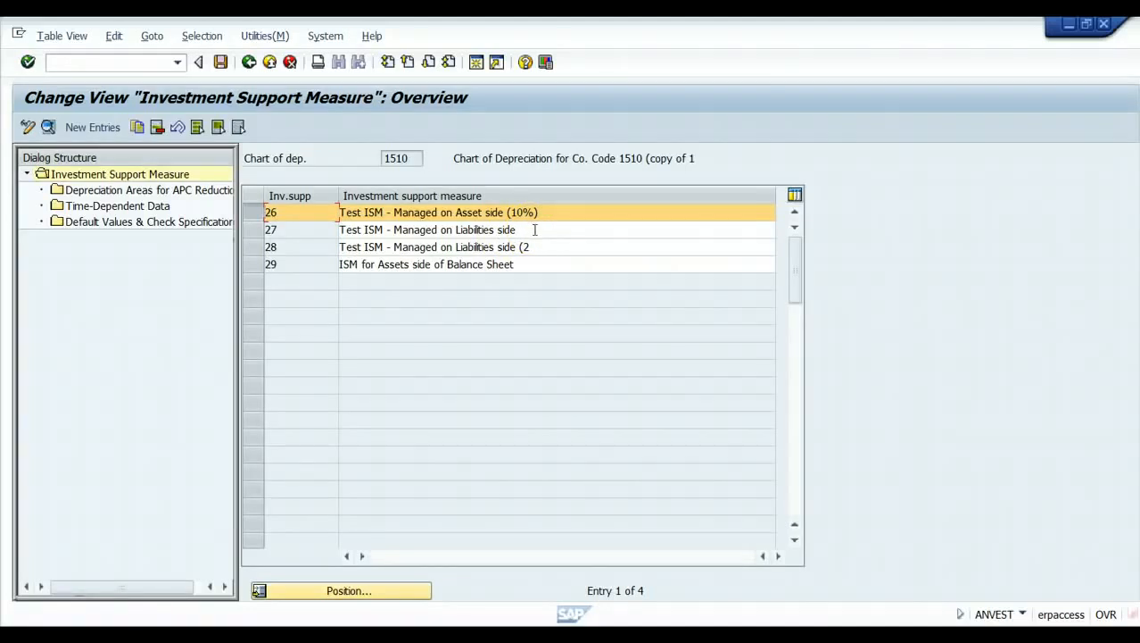
left_click(535, 229)
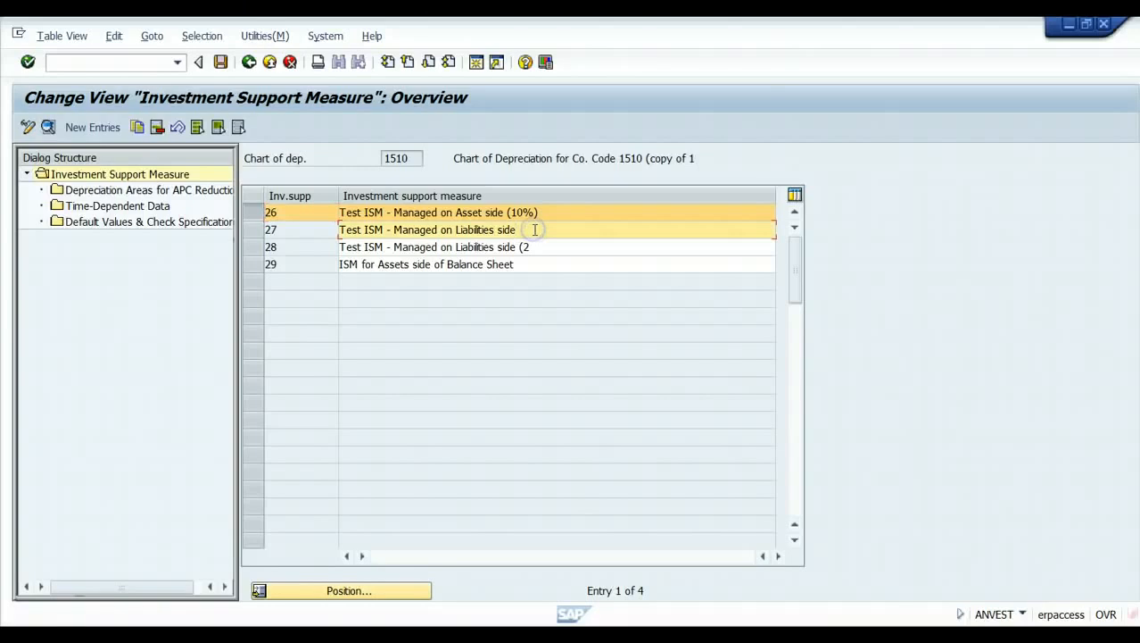
Review leasing type L1 Capital lease: transaction type L10, document type AA, posting key 31.
left_click(250, 63)
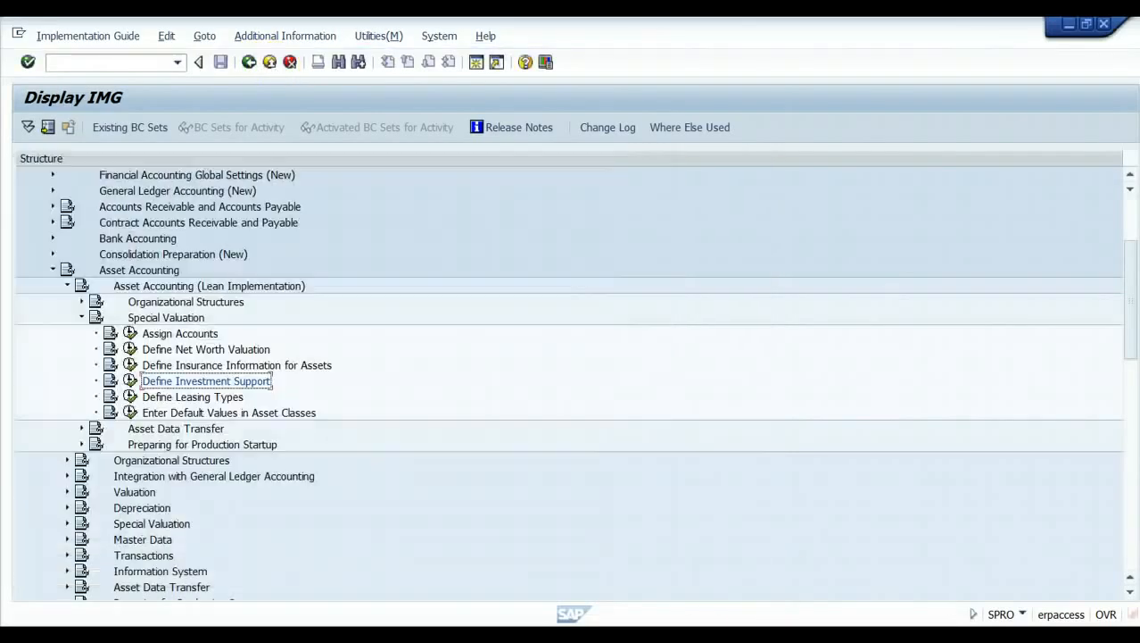
left_click(129, 397)
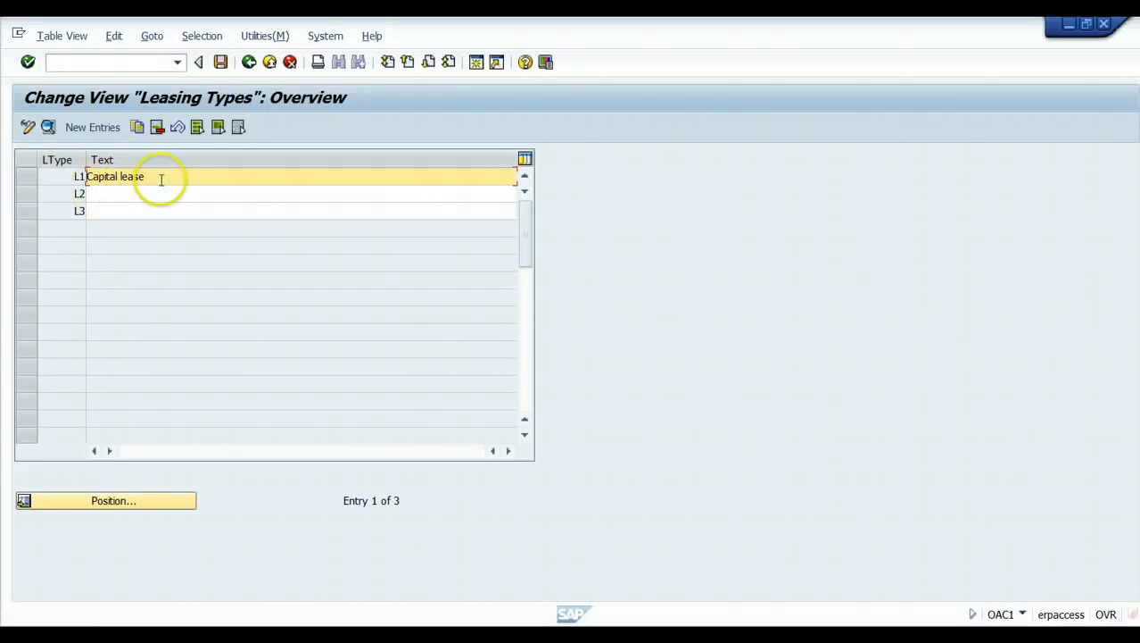
left_click(28, 176)
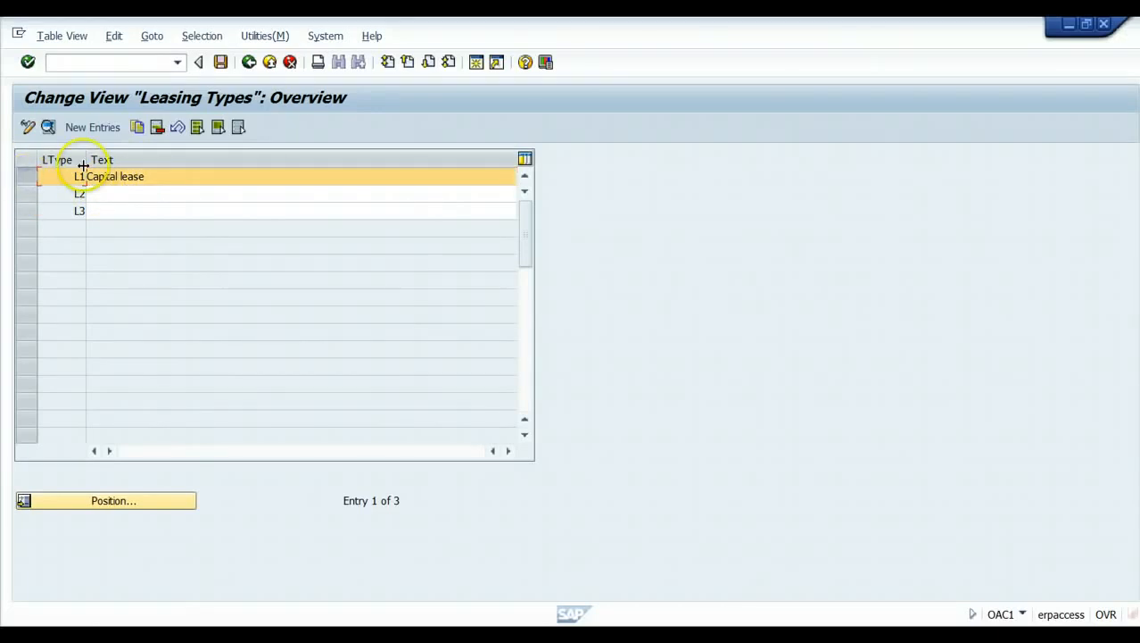
left_click(48, 127)
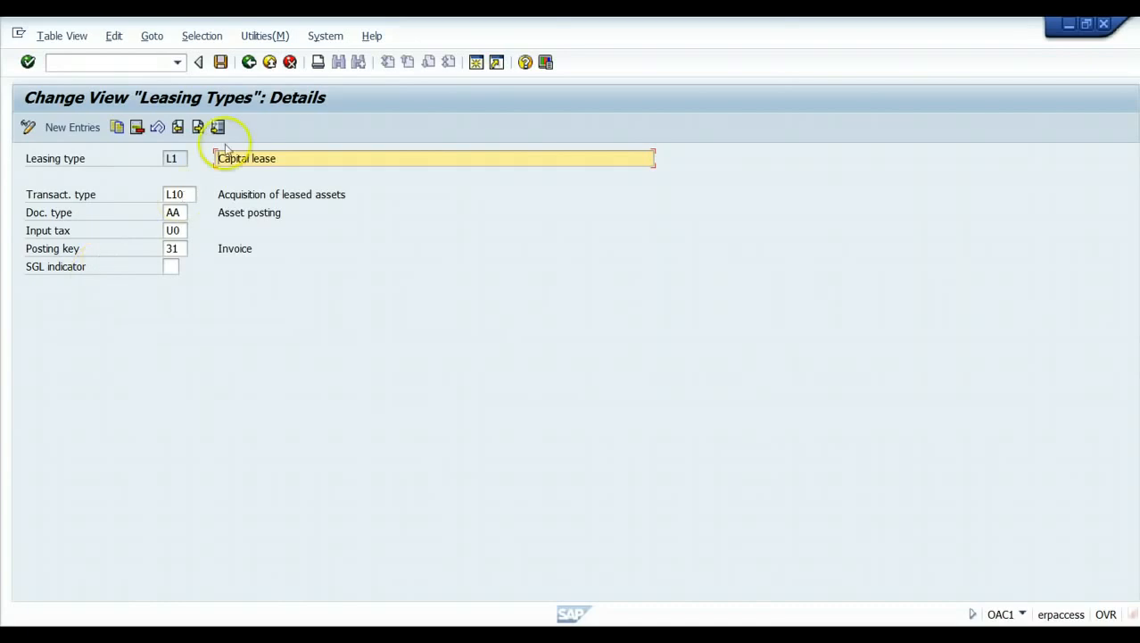
left_click(271, 64)
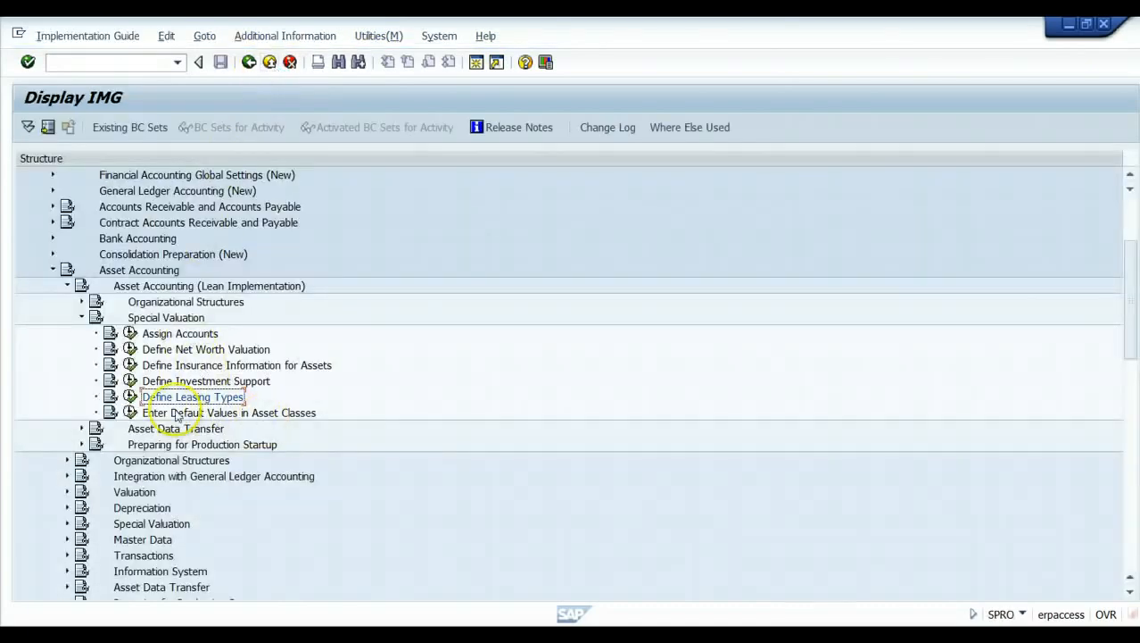
Preview the asset-class default-value activities without running any, then expand the Asset Data Transfer section.
left_click(129, 413)
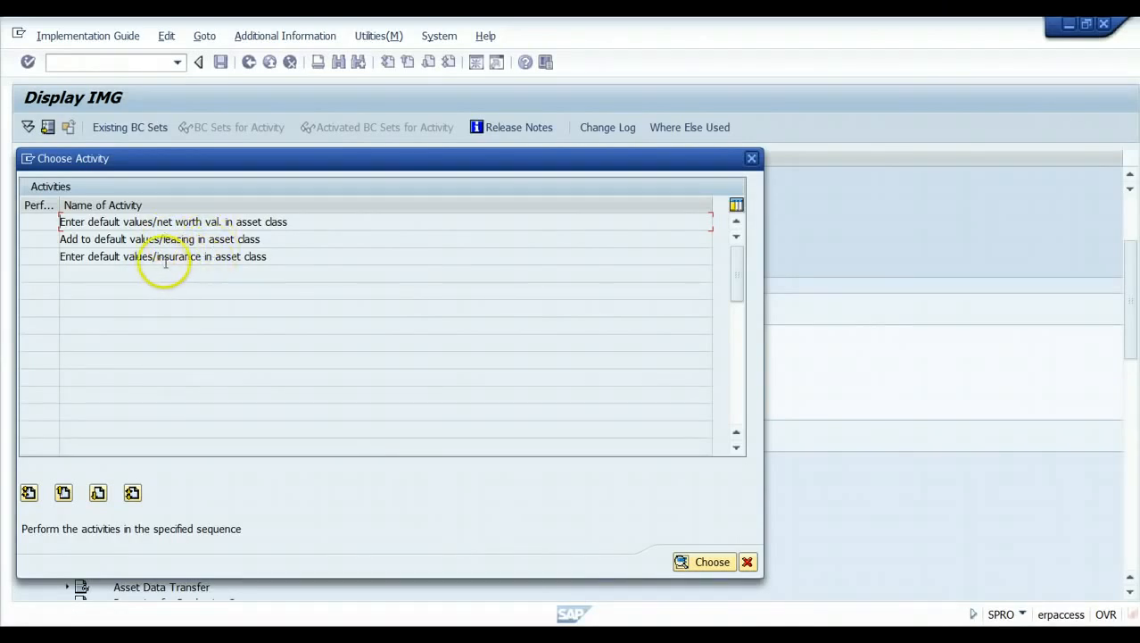
left_click(748, 562)
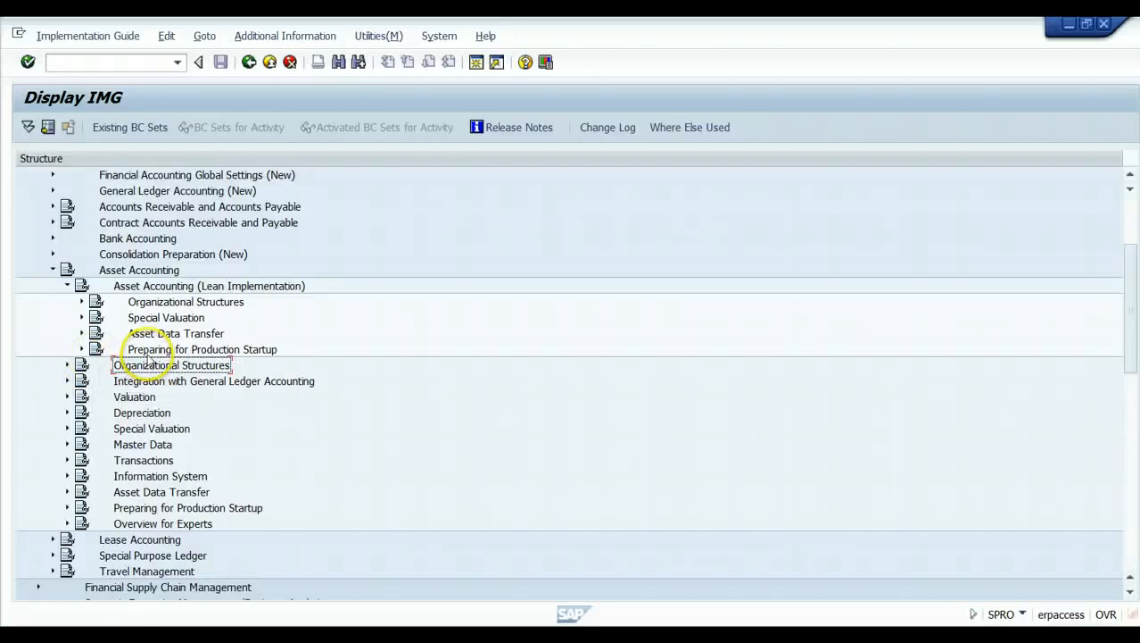
left_click(81, 334)
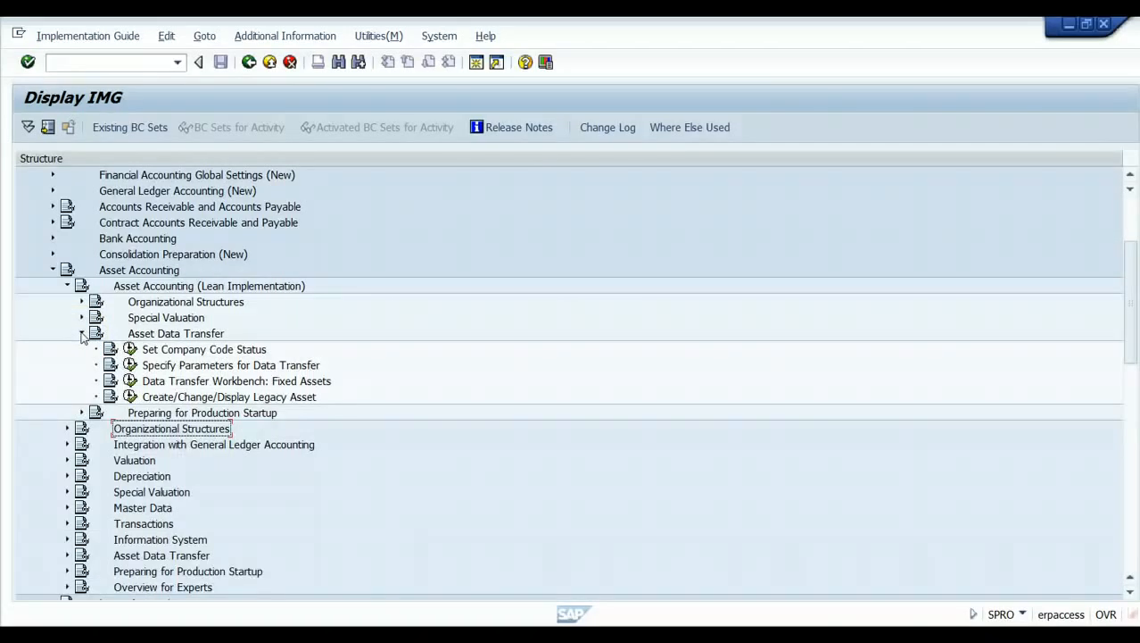
Review company code 1510's data transfer status options, confirming status 2, then exit to the guide.
left_click(130, 349)
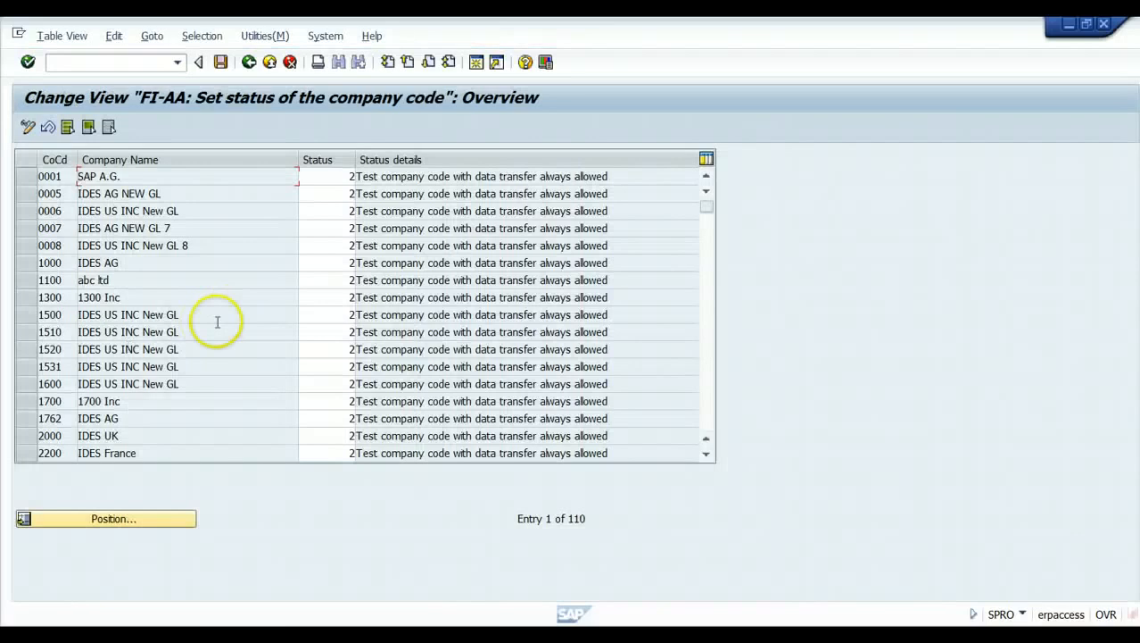
left_click(25, 332)
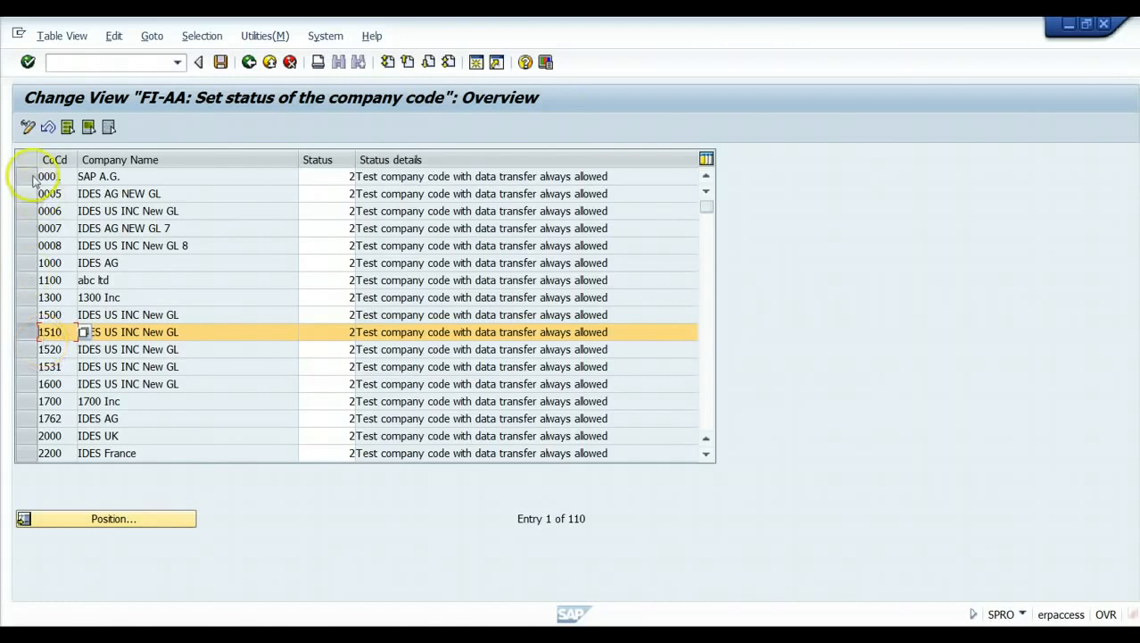
left_click(358, 332)
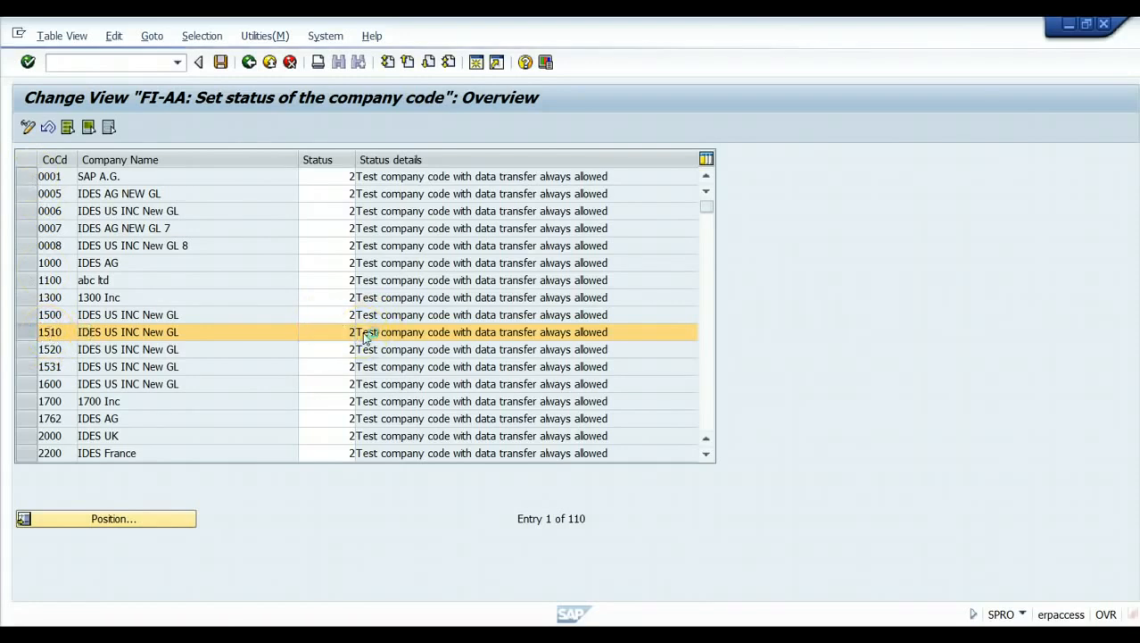
key("F4")
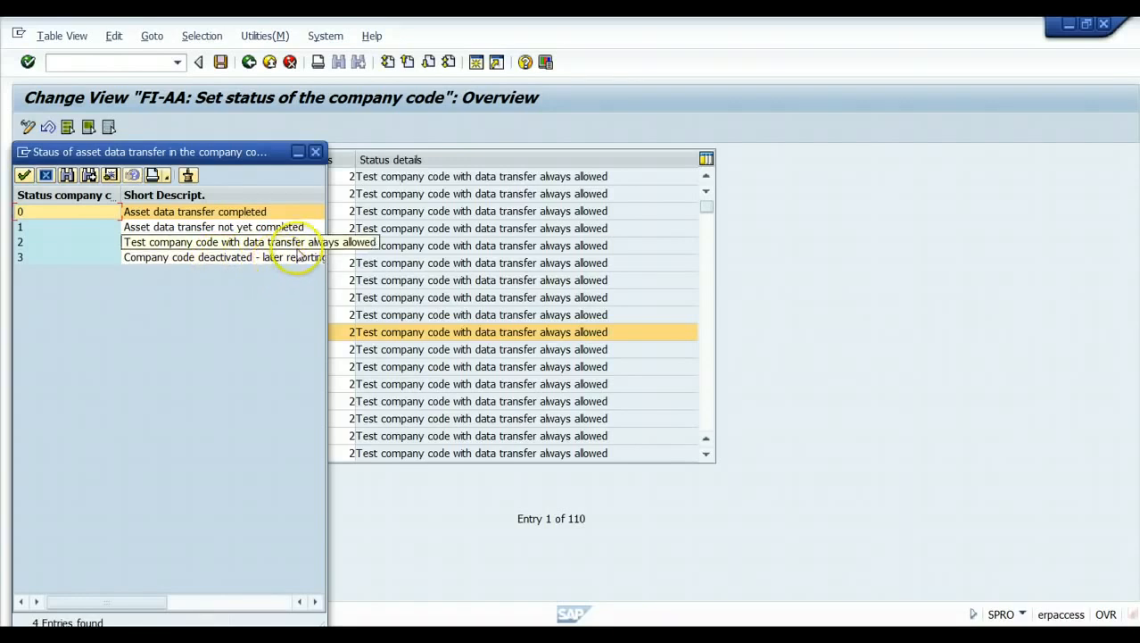
left_click(317, 152)
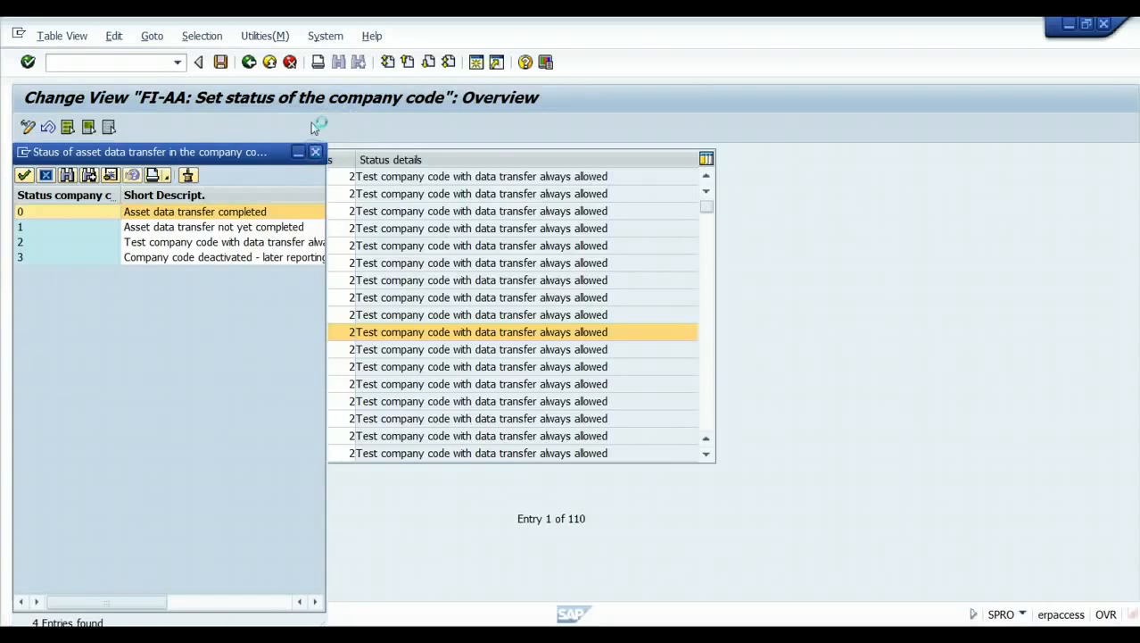
left_click(270, 63)
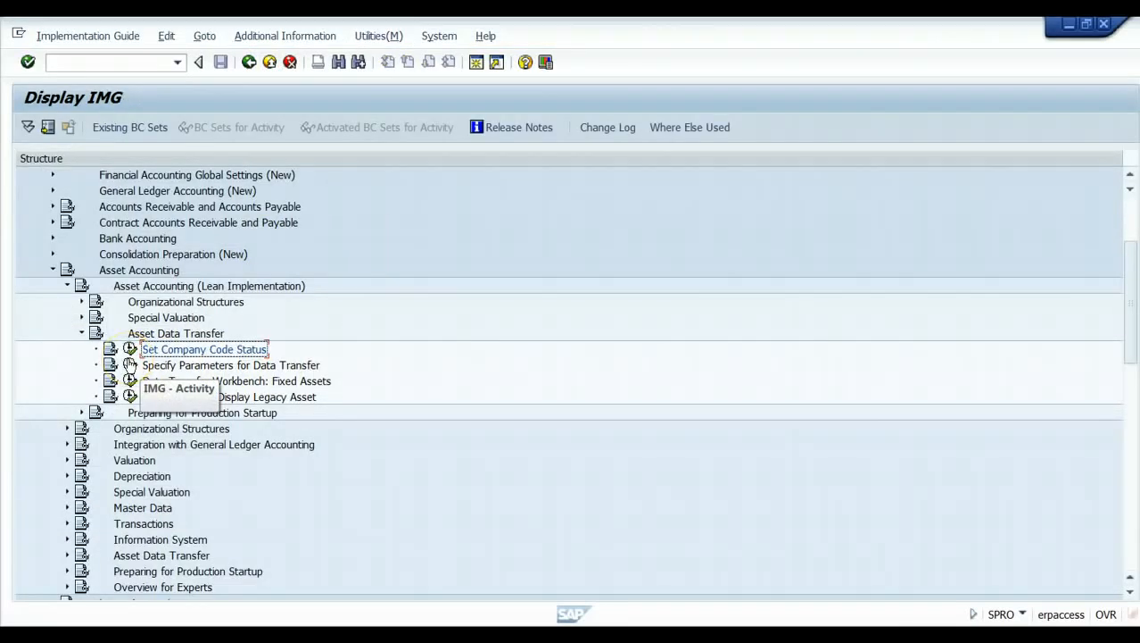
Inspect the depreciation periods posted for company code 1510 under Specify Parameters for Data Transfer.
left_click(129, 365)
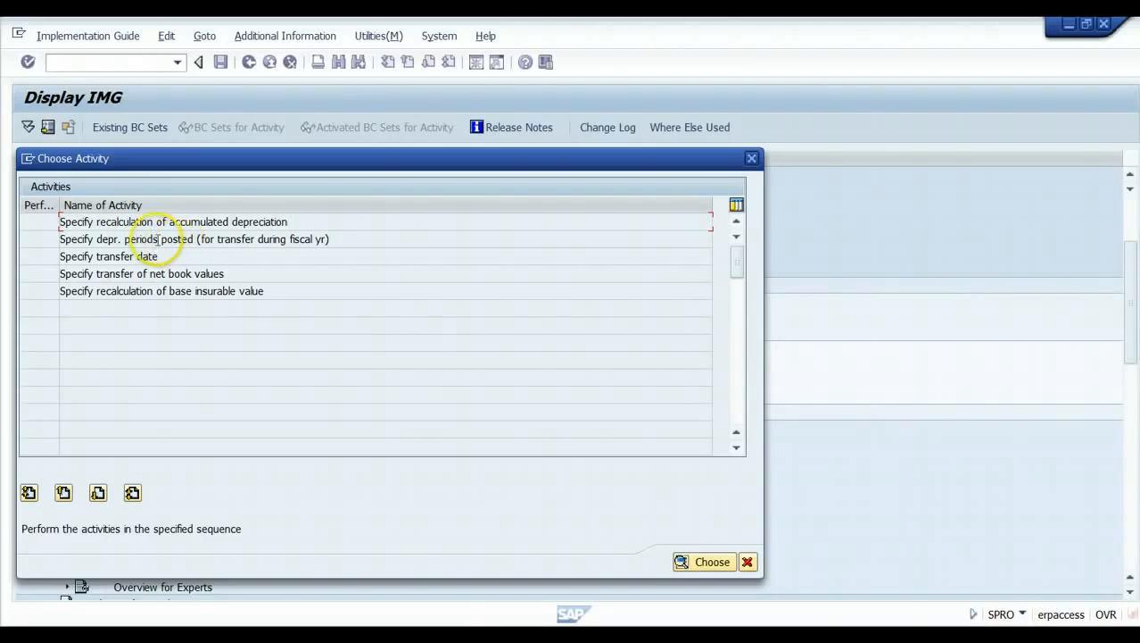
double_click(158, 239)
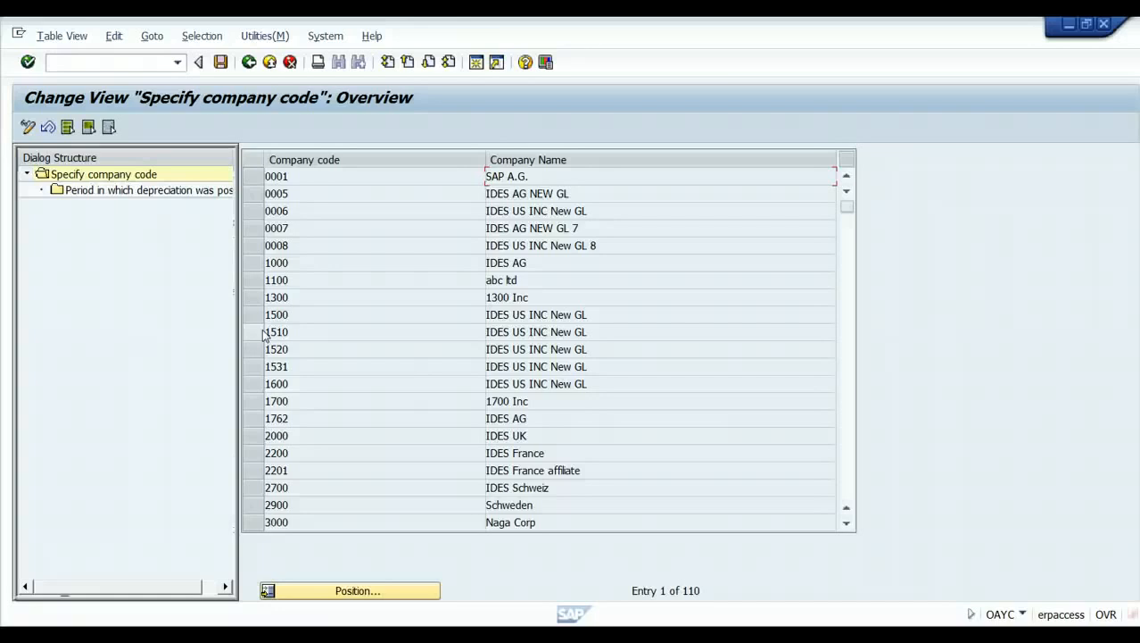
left_click(255, 332)
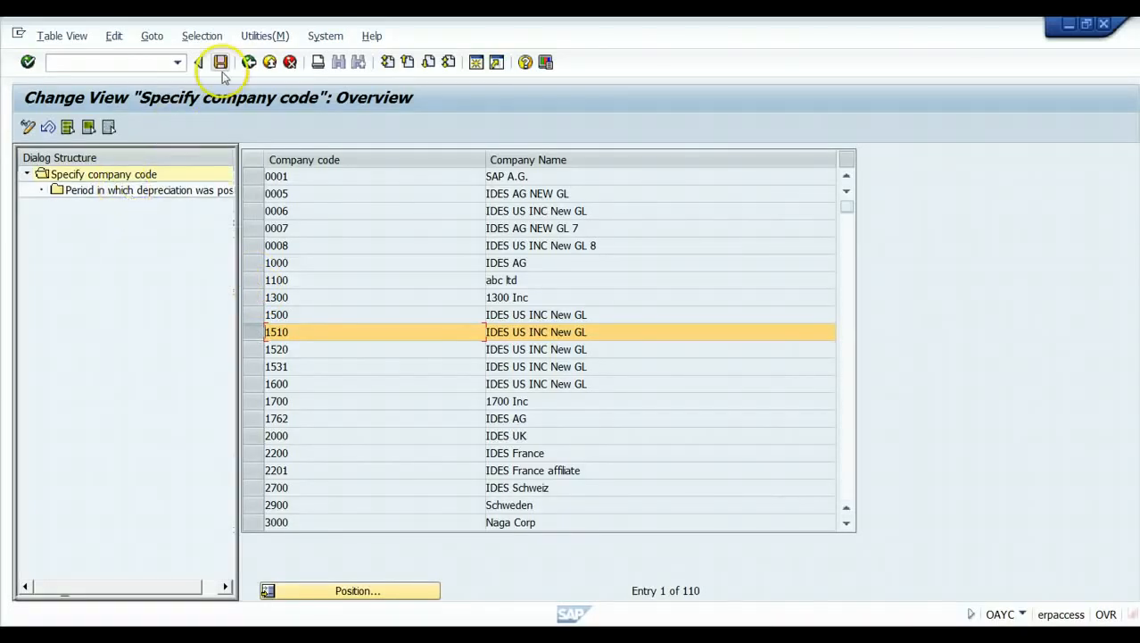
left_click(249, 62)
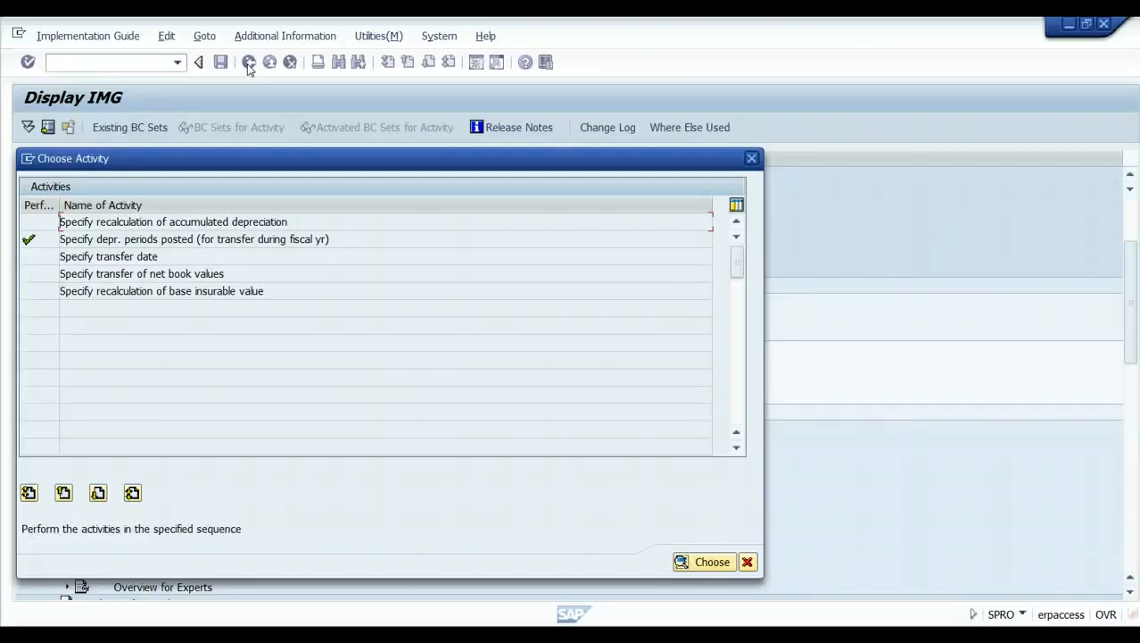
Review the 31.12.2012 transfer date for 1510, then open Specify transfer of net book values.
double_click(93, 256)
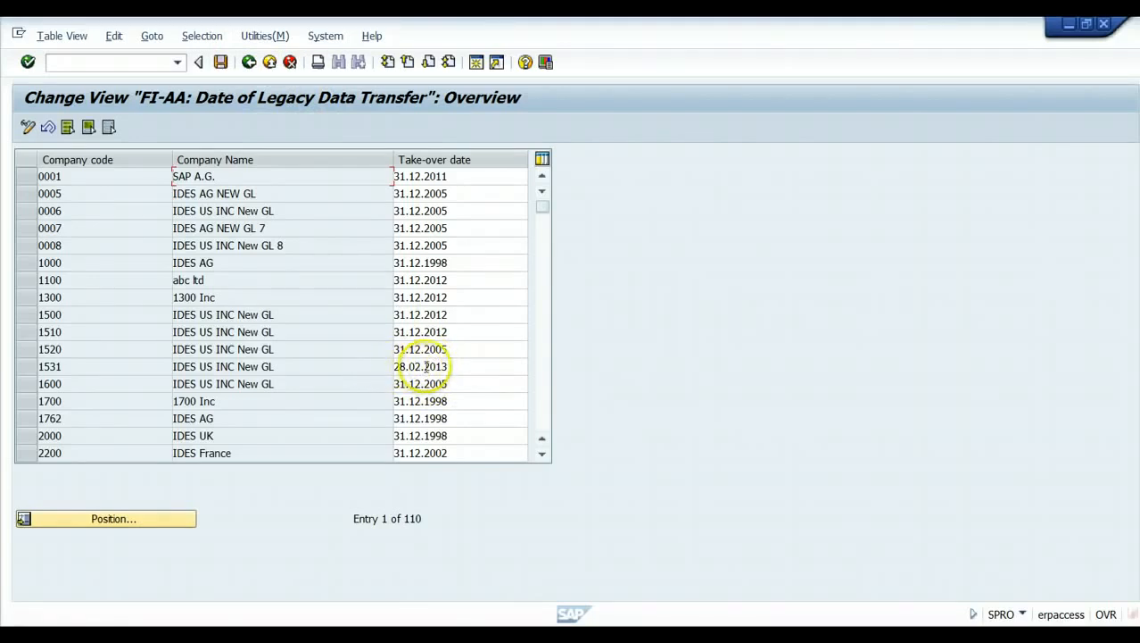
left_click(249, 61)
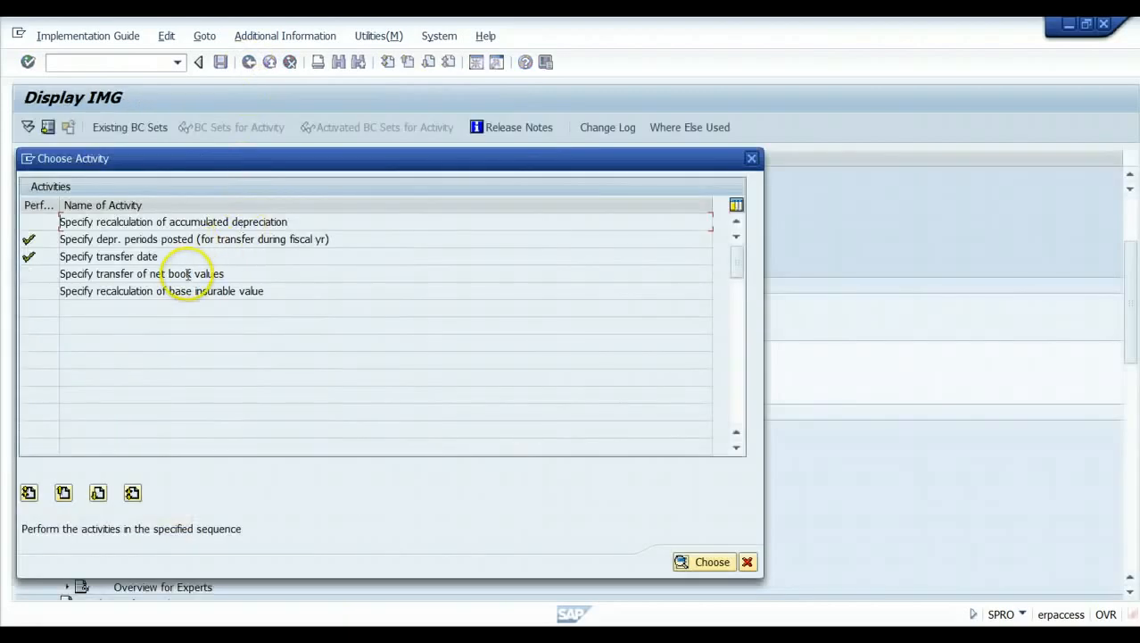
double_click(190, 274)
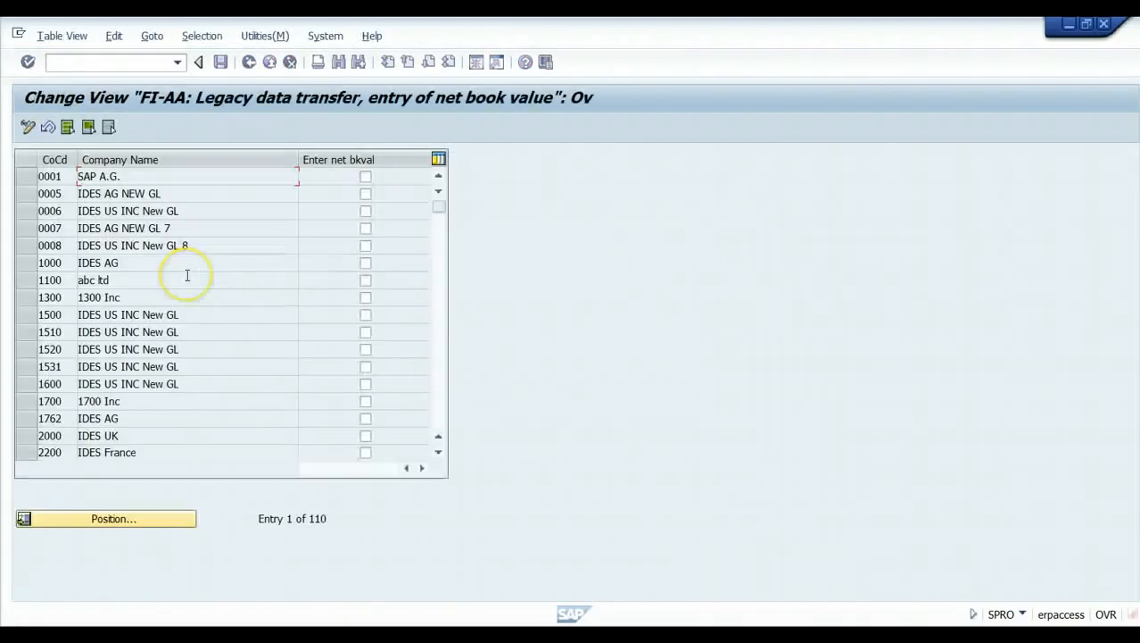
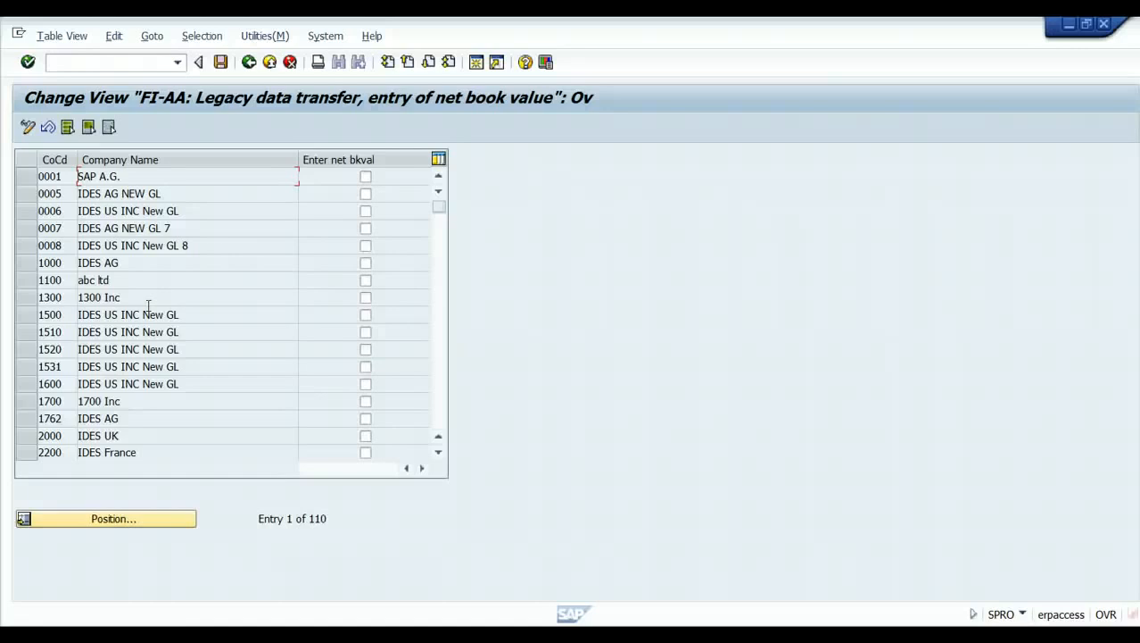
Leave the net book value transfer table and cancel the activity chooser to reach the IMG tree.
left_click(249, 64)
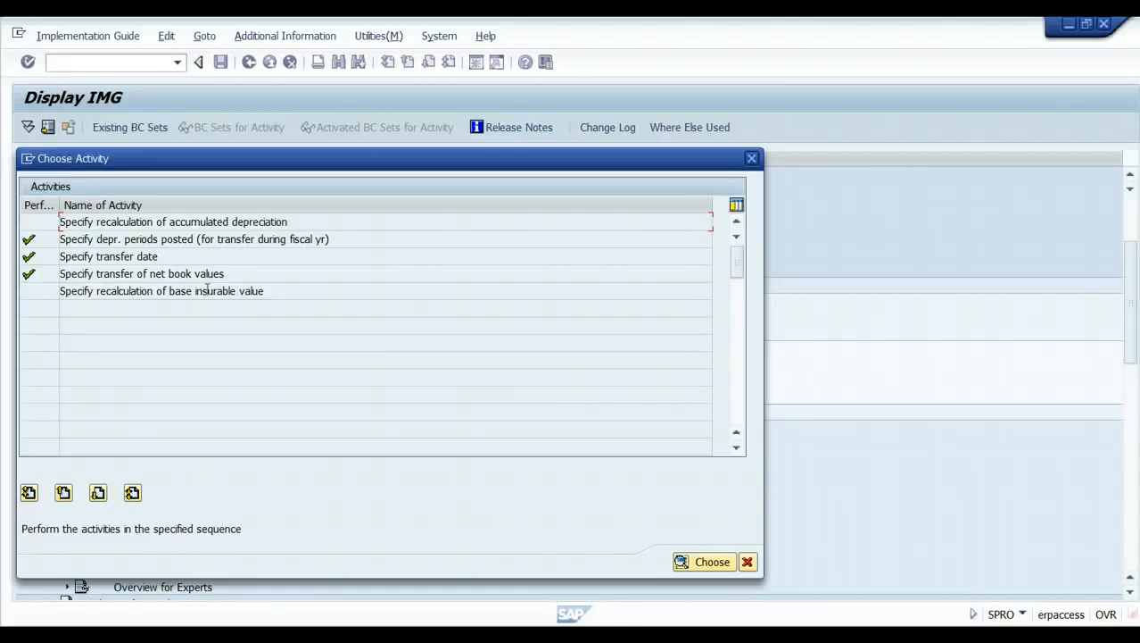
left_click(746, 562)
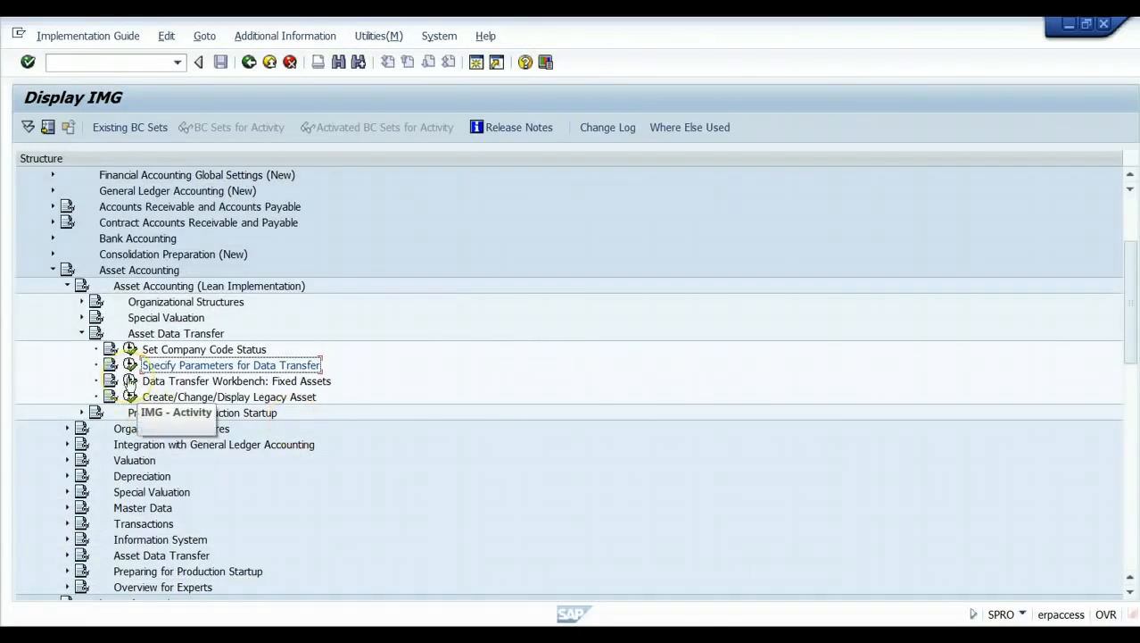
left_click(130, 381)
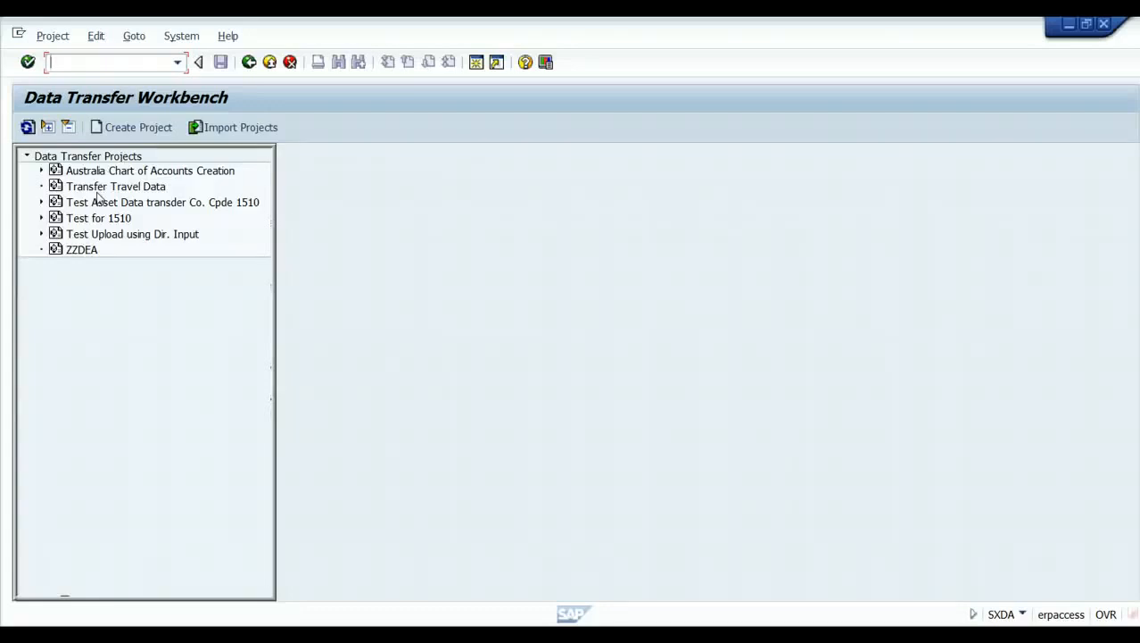
left_click(250, 63)
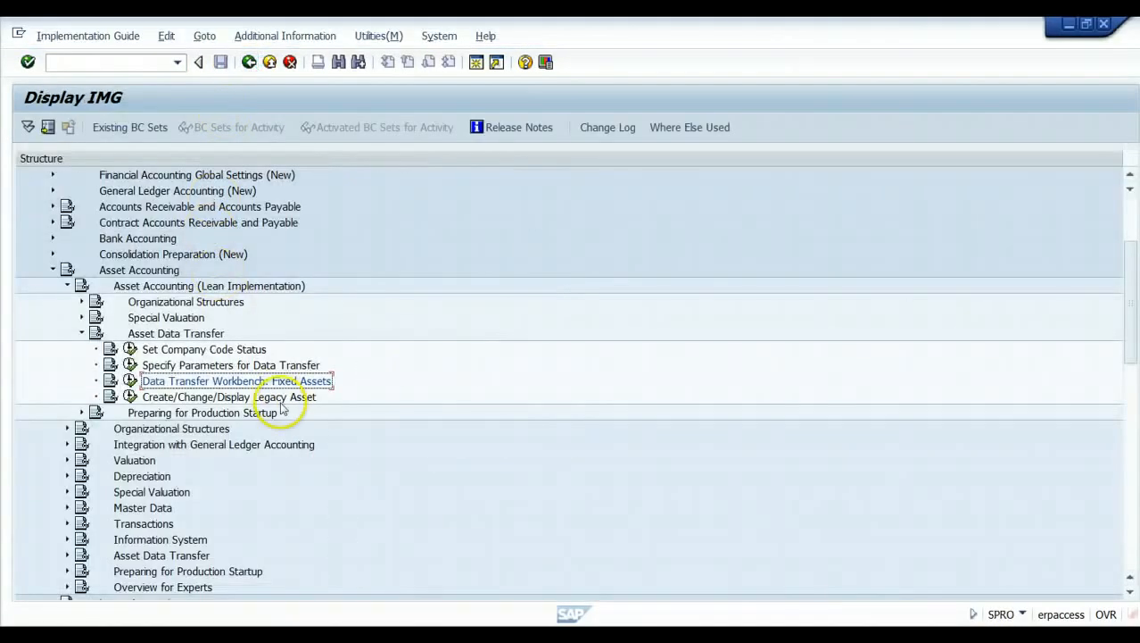
left_click(128, 398)
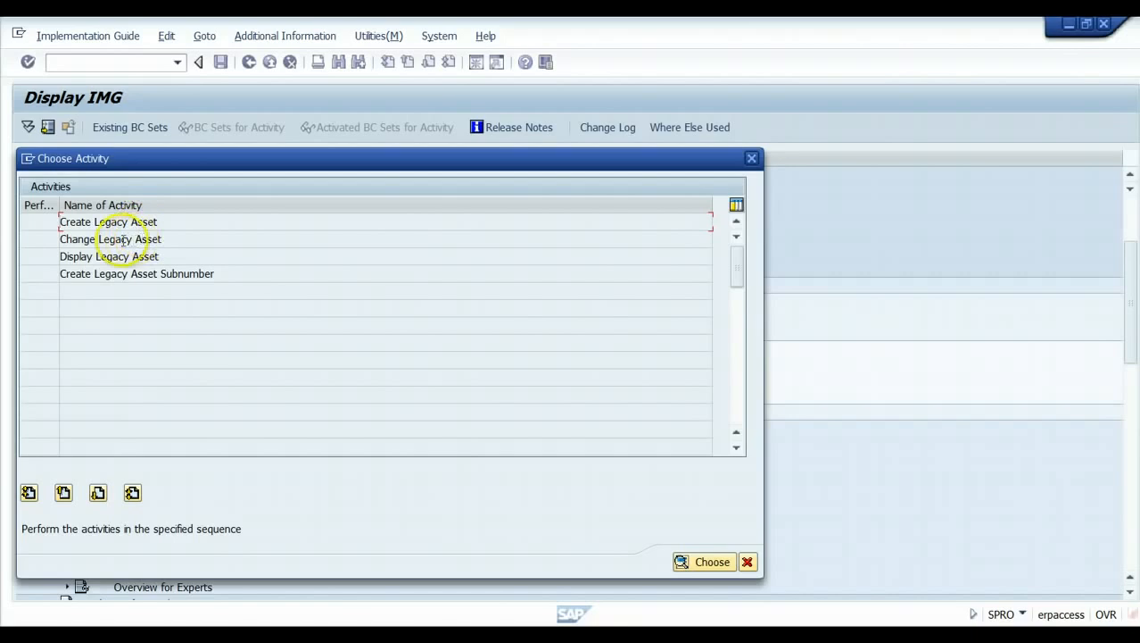
left_click(176, 273)
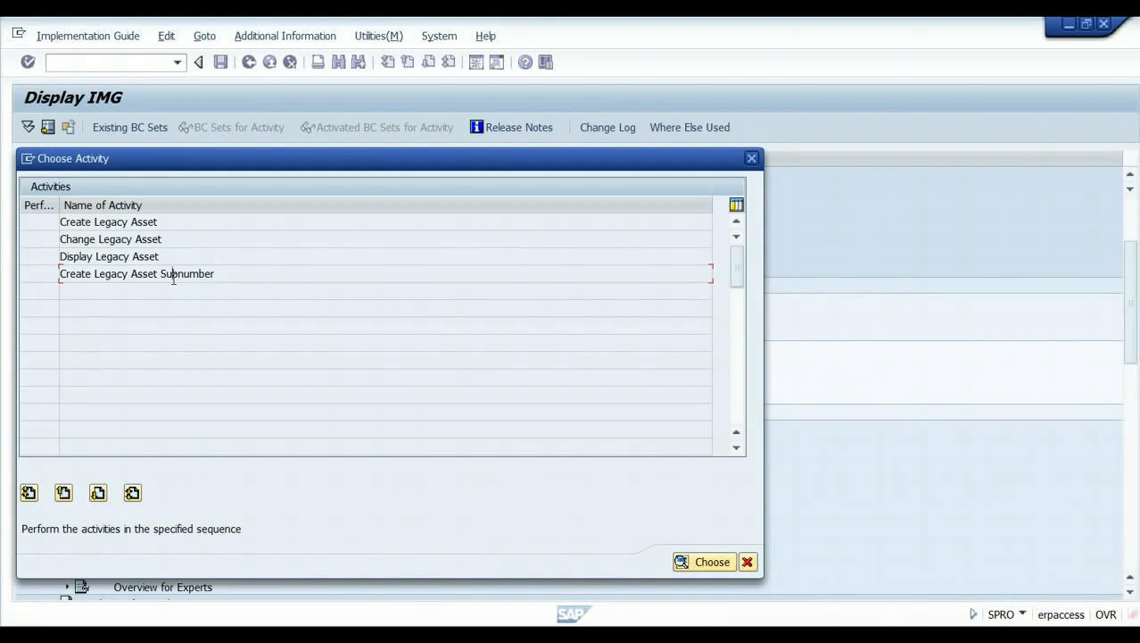
double_click(119, 223)
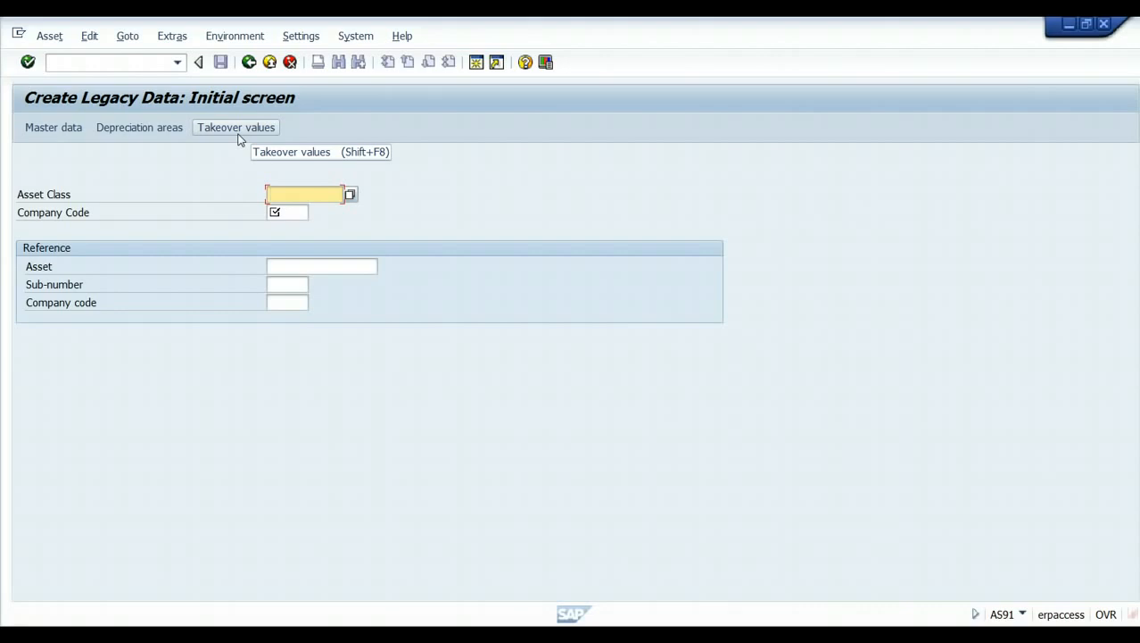
left_click(250, 63)
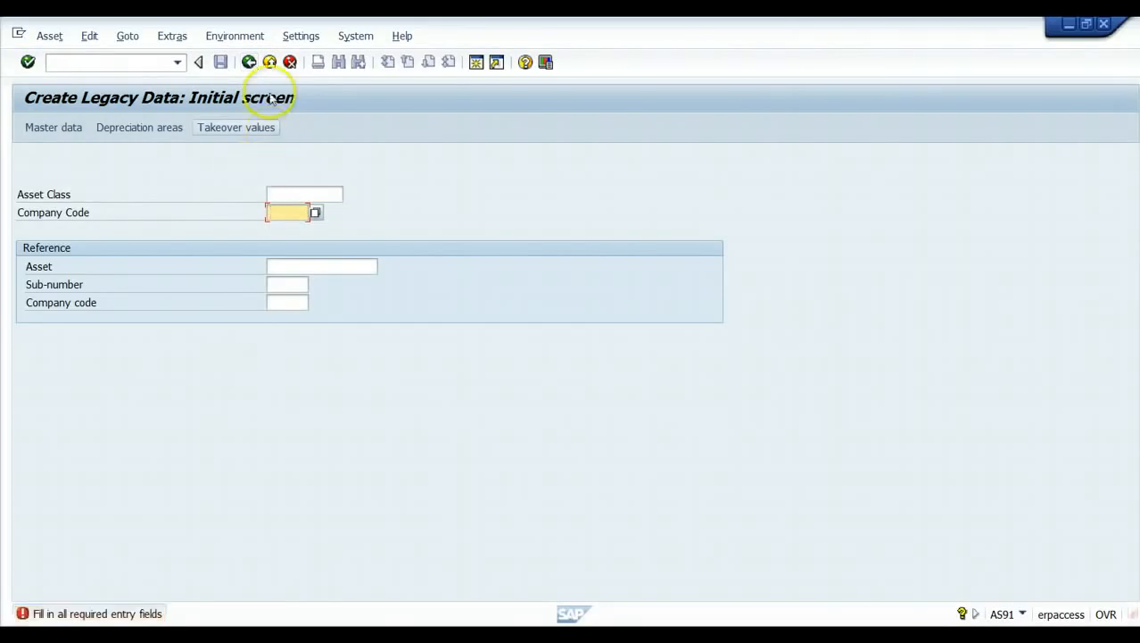
left_click(270, 63)
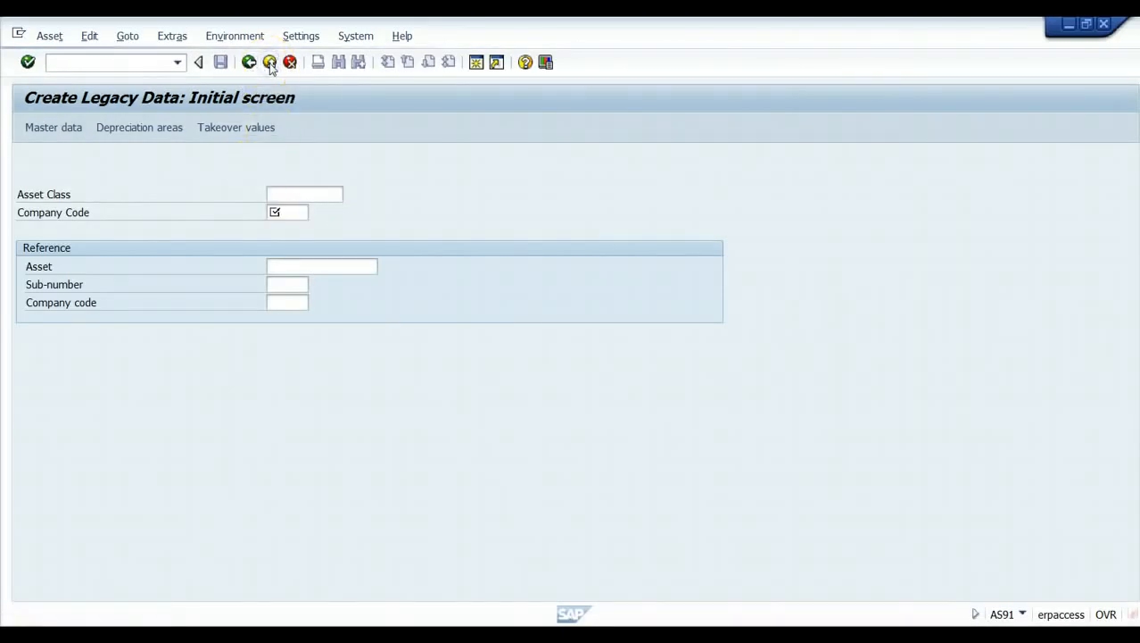
left_click(299, 330)
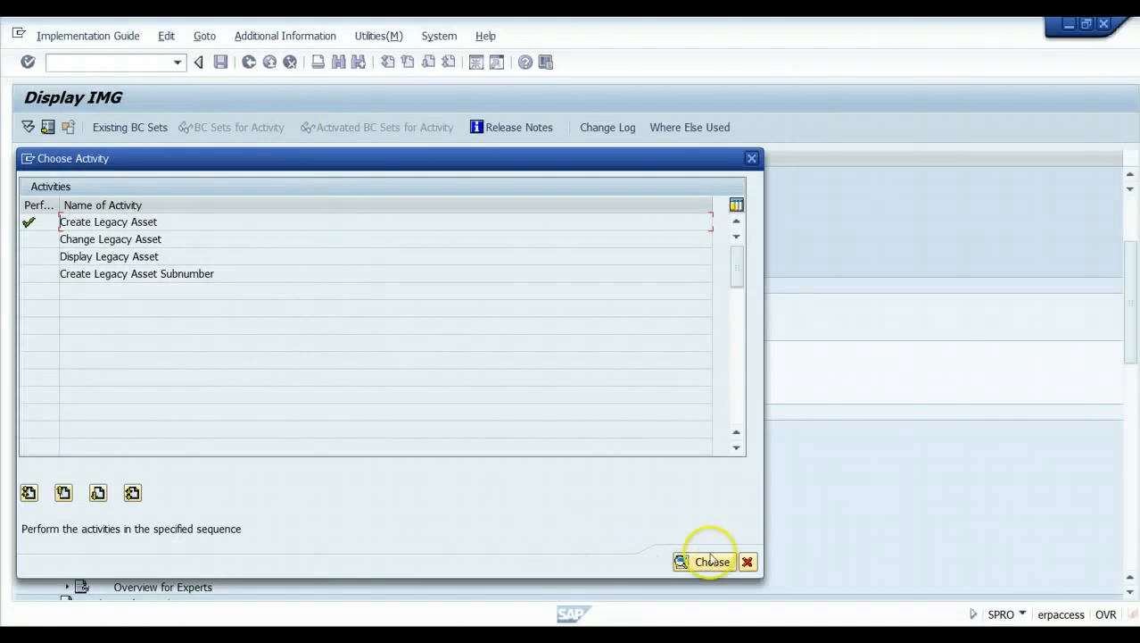
left_click(749, 560)
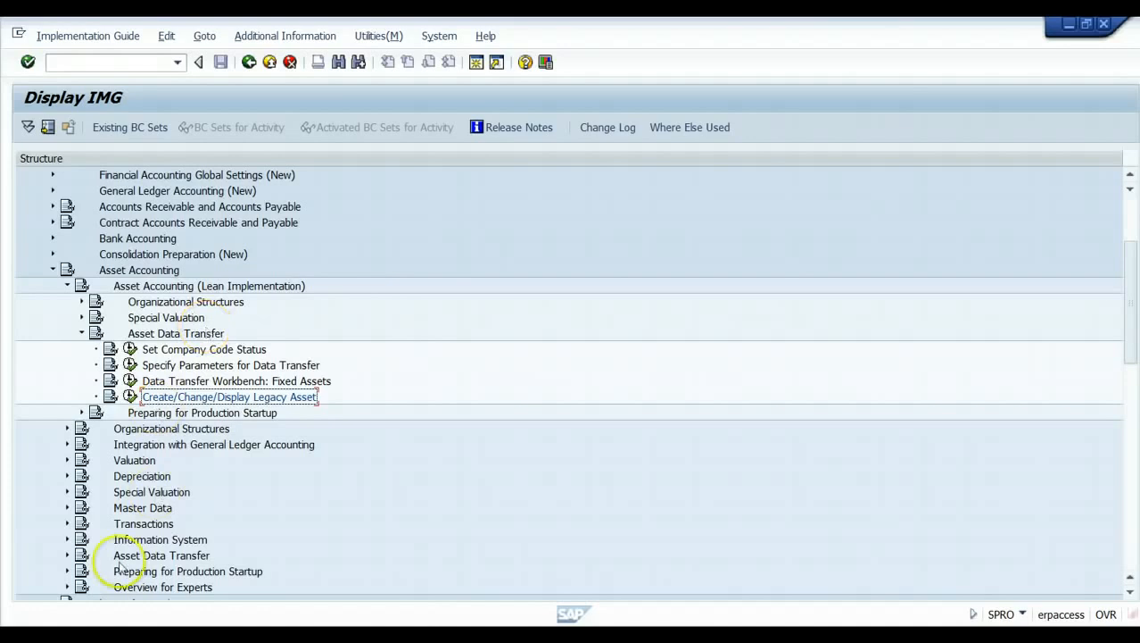
Expand Preparing for Production Startup instead of Asset Data Transfer, then open and exit Reset Company Code unfilled.
left_click(81, 333)
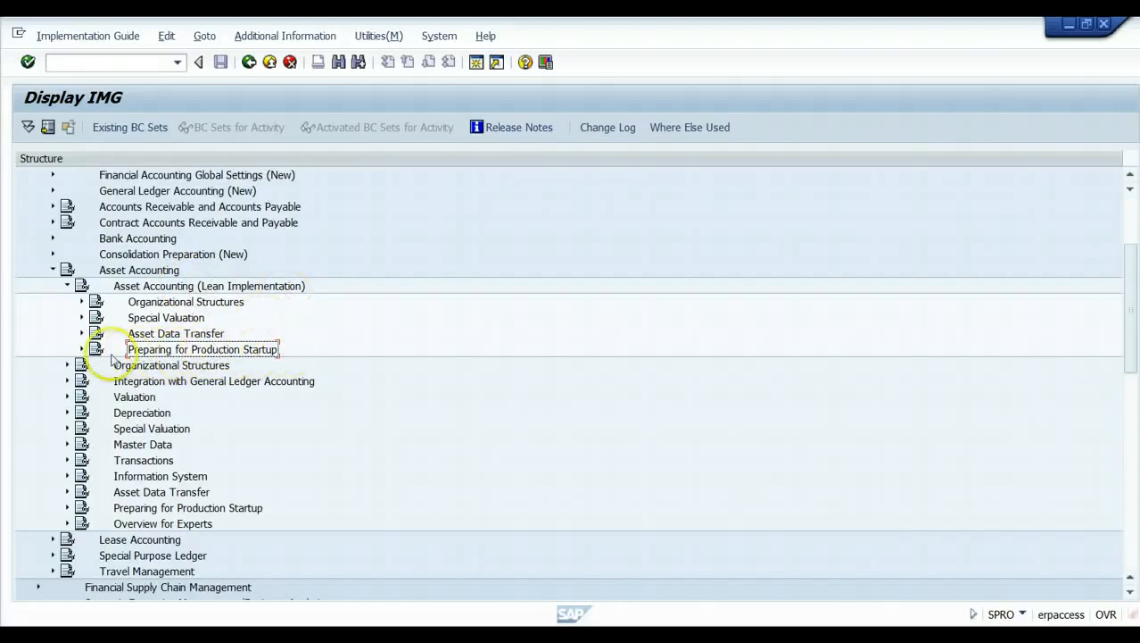
left_click(82, 349)
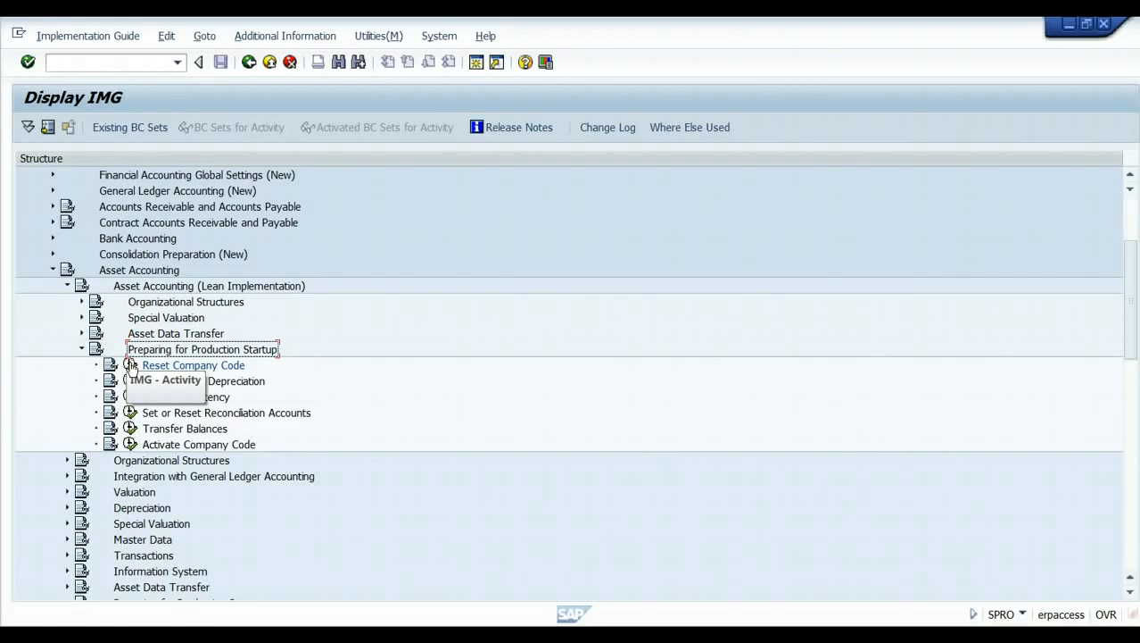
left_click(130, 366)
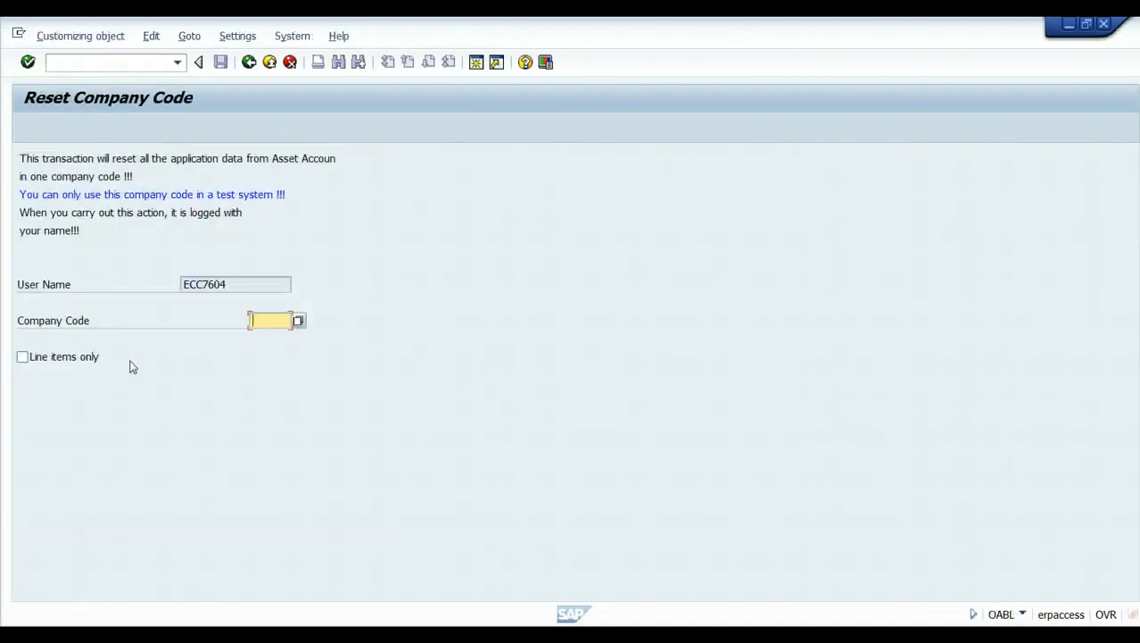
left_click(250, 322)
left_click(266, 321)
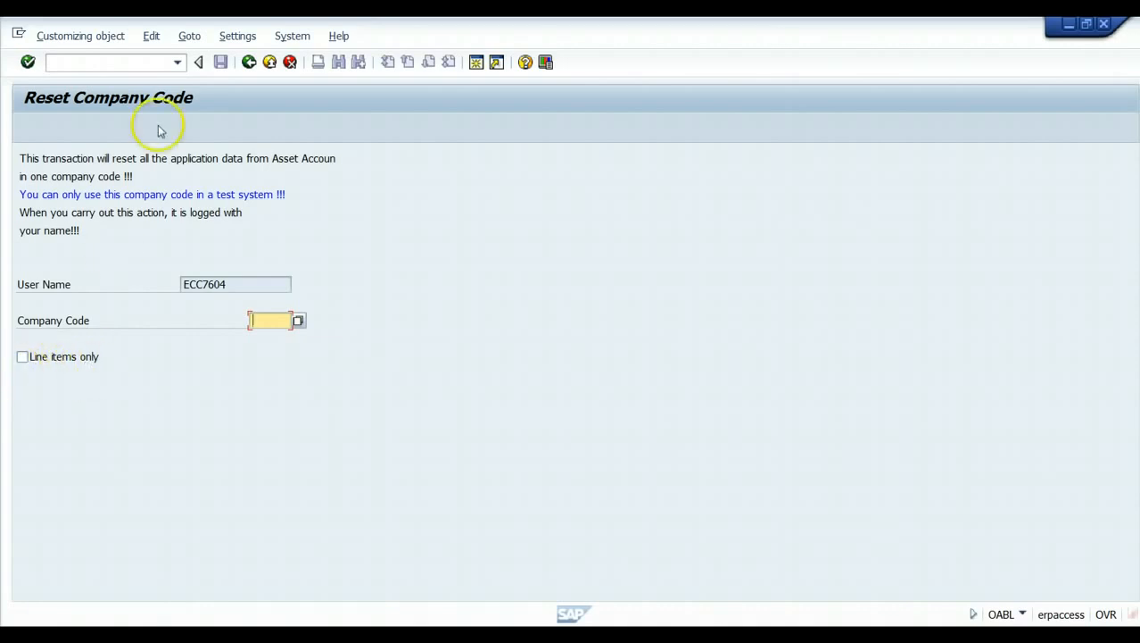
left_click(250, 64)
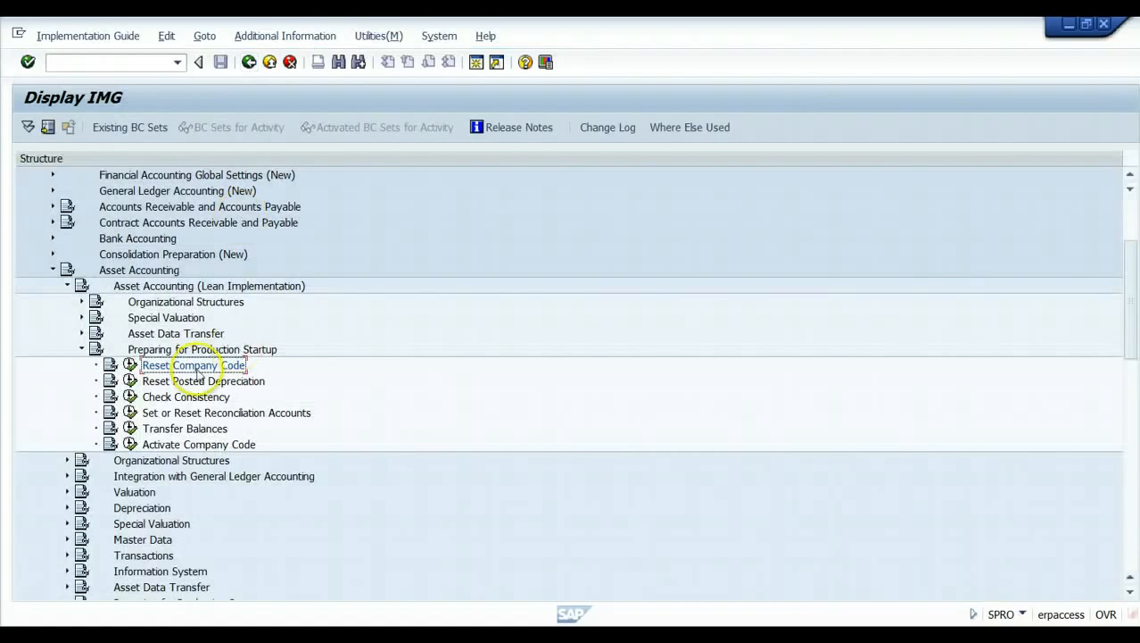
left_click(130, 381)
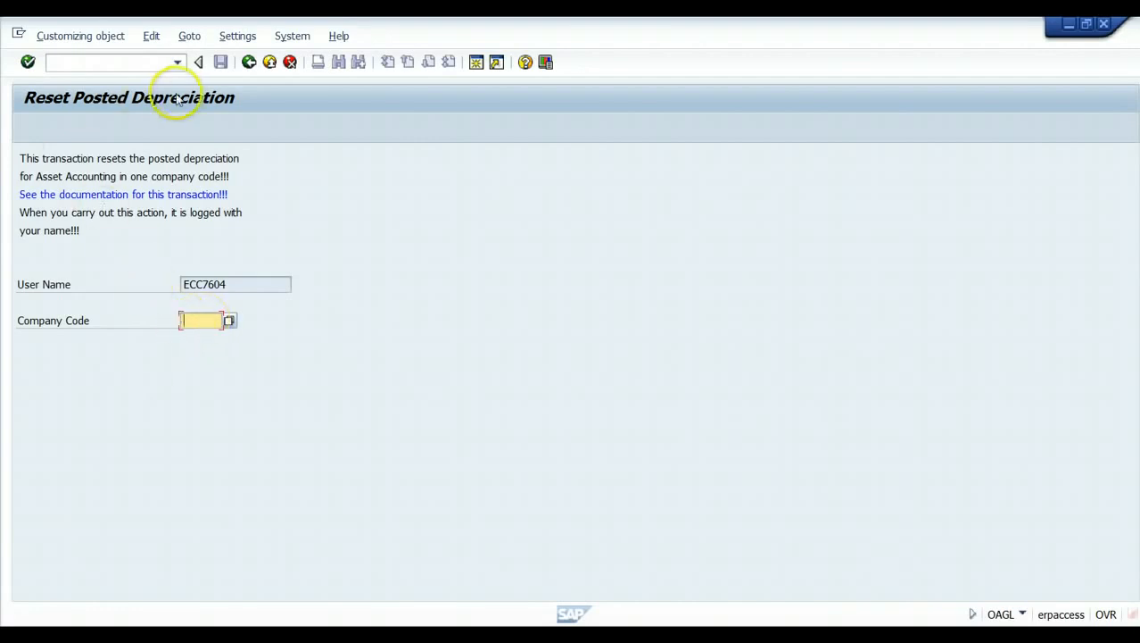
left_click(250, 64)
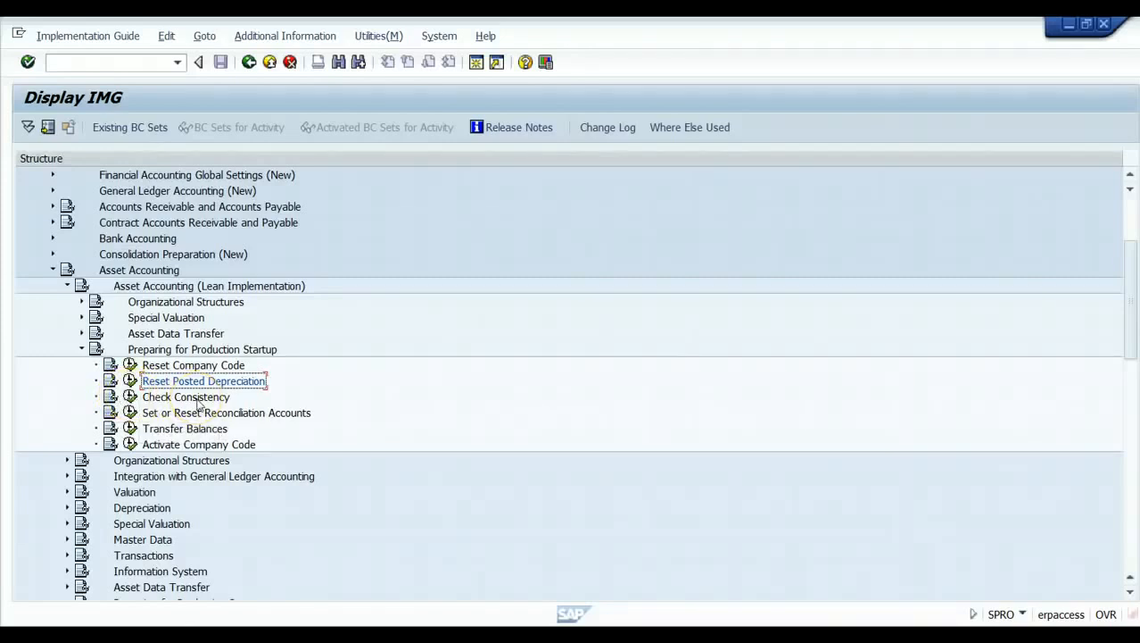
Run Set or Reset Reconciliation Accounts (OAMK) and pick company code 1510 from the list.
left_click(130, 413)
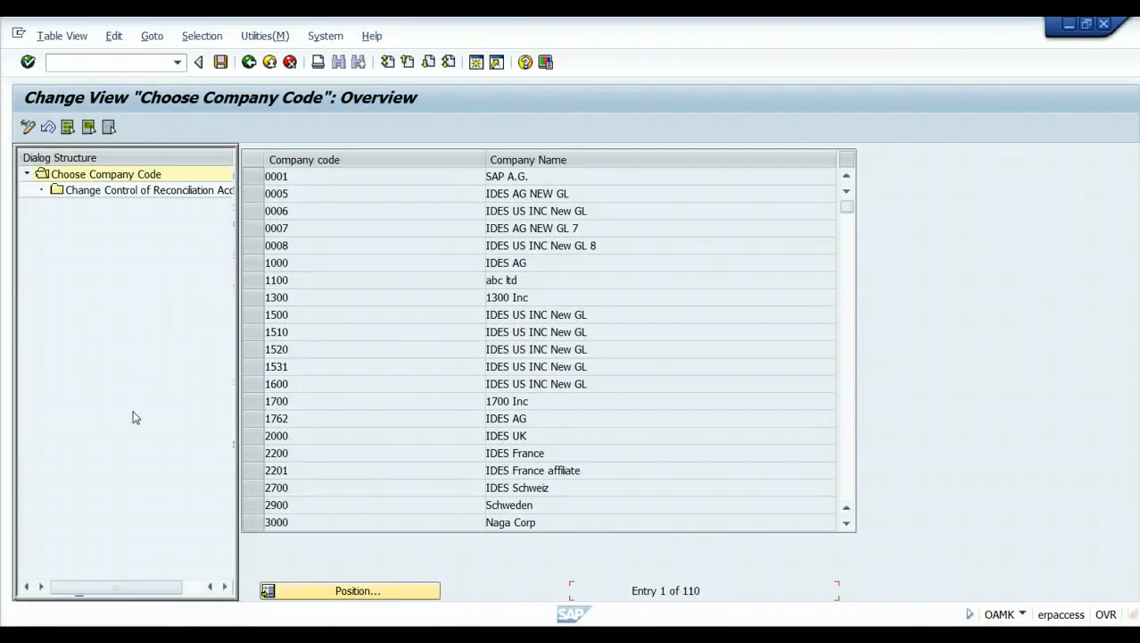
left_click(250, 335)
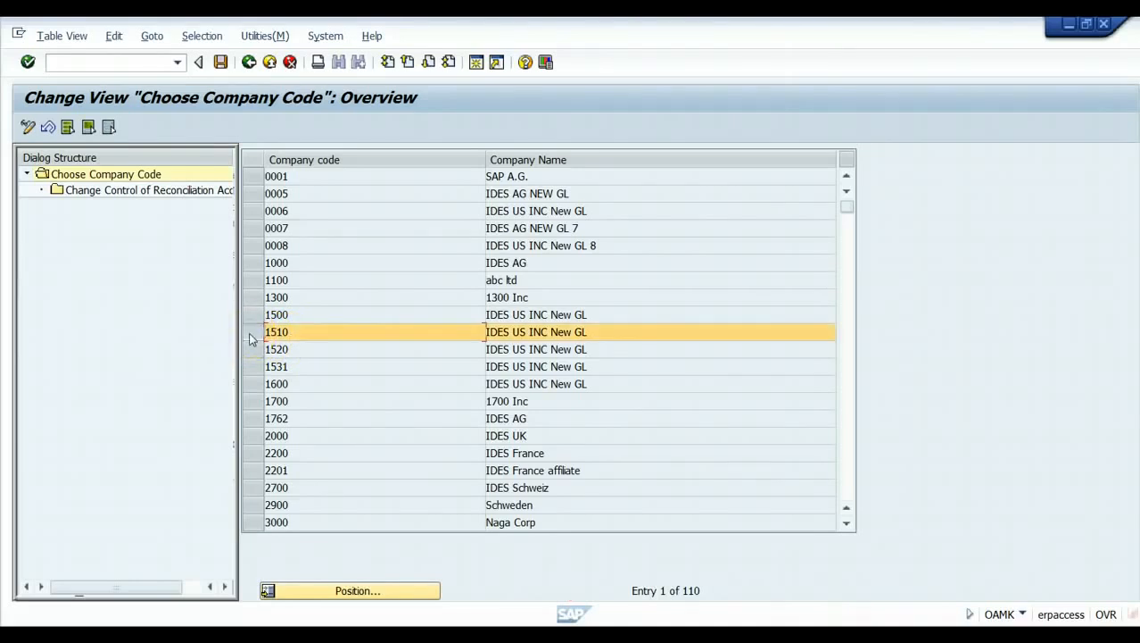
Review company code 1510's 26 reconciliation accounts, all typed as Assets, without changes, then exit.
double_click(132, 198)
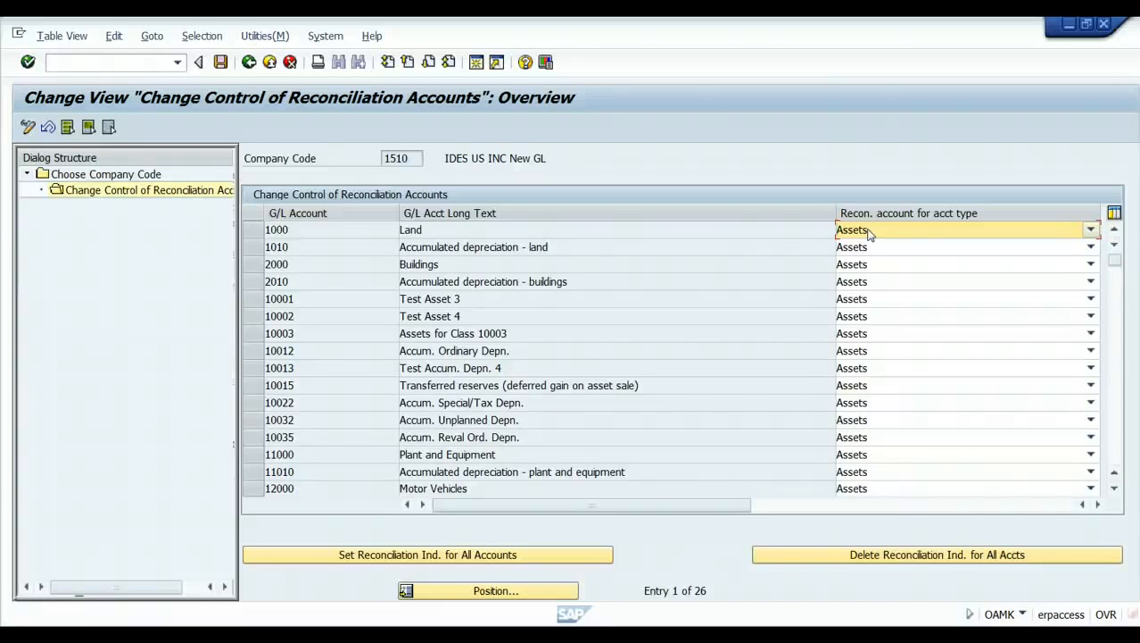
left_click(1090, 230)
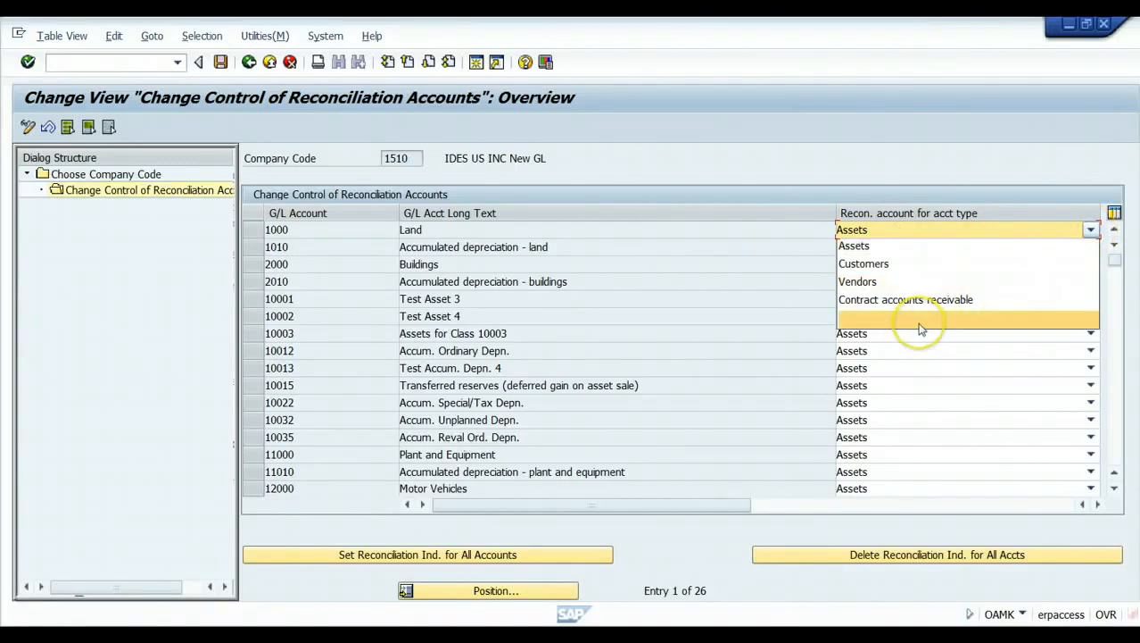
left_click(764, 155)
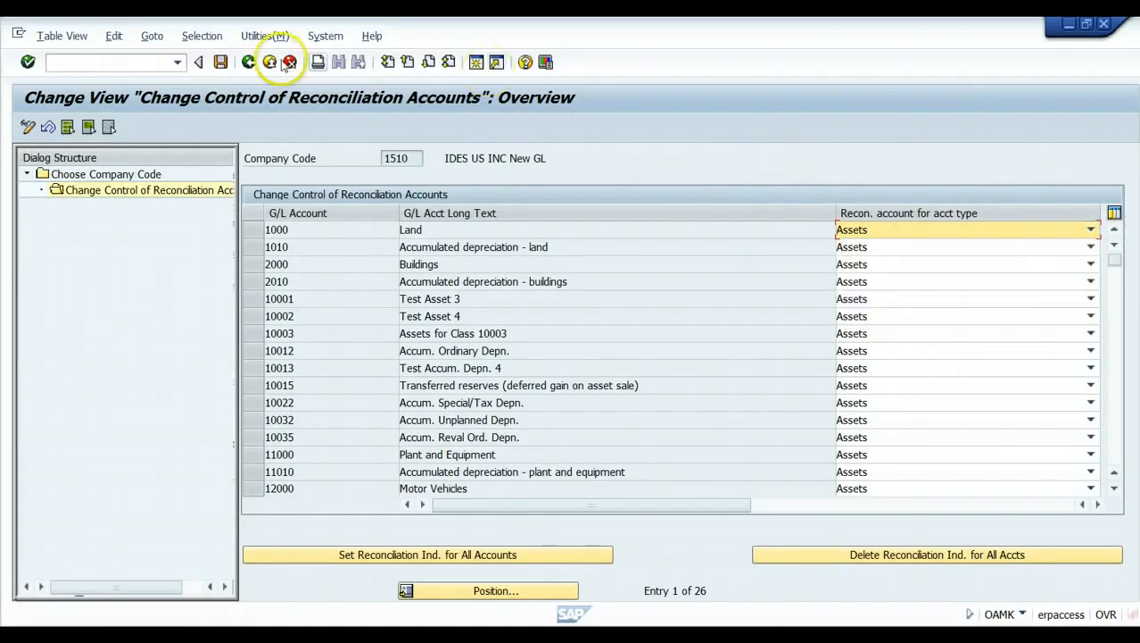
left_click(270, 62)
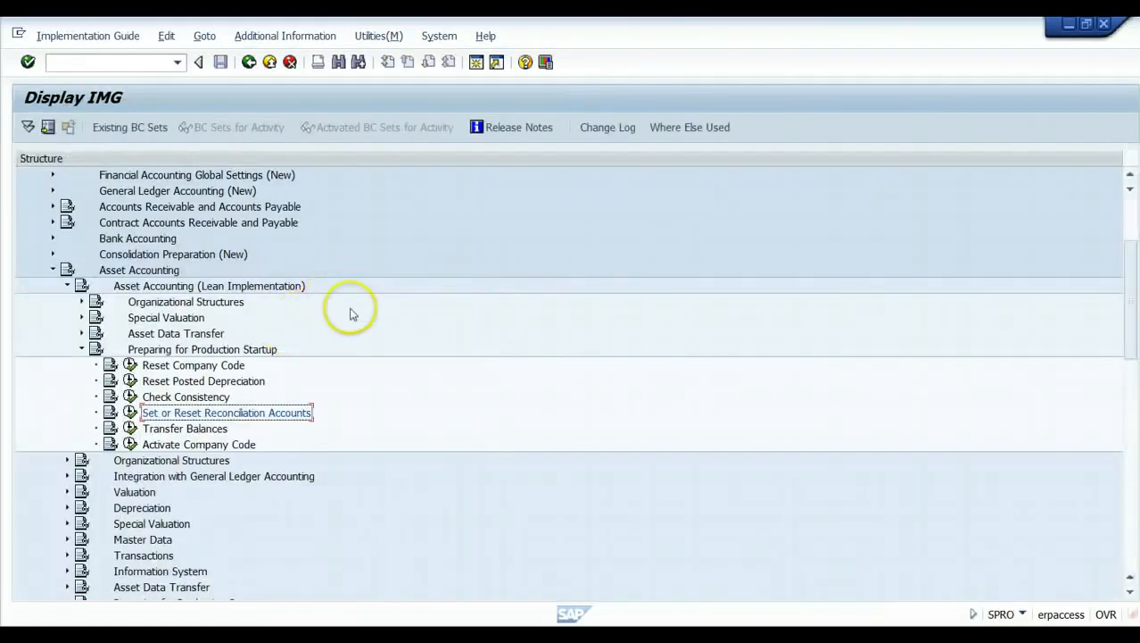
Start Transfer Balances for 1510 with document type AE and ledger group 0L, reaching line entry.
left_click(130, 428)
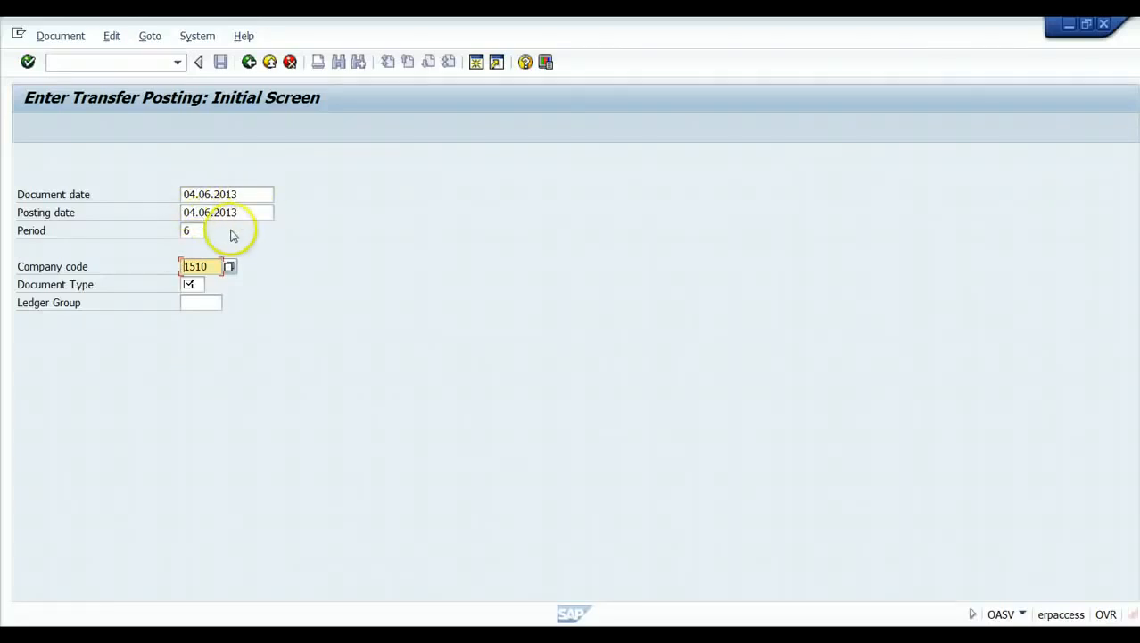
left_click(193, 283)
left_click(212, 285)
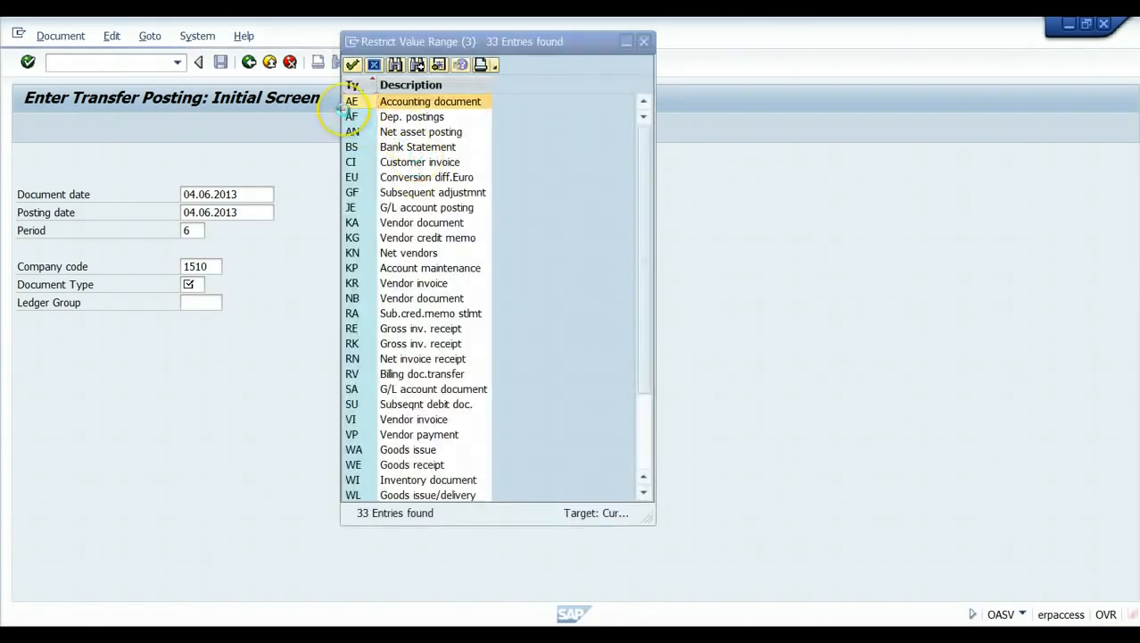
double_click(352, 101)
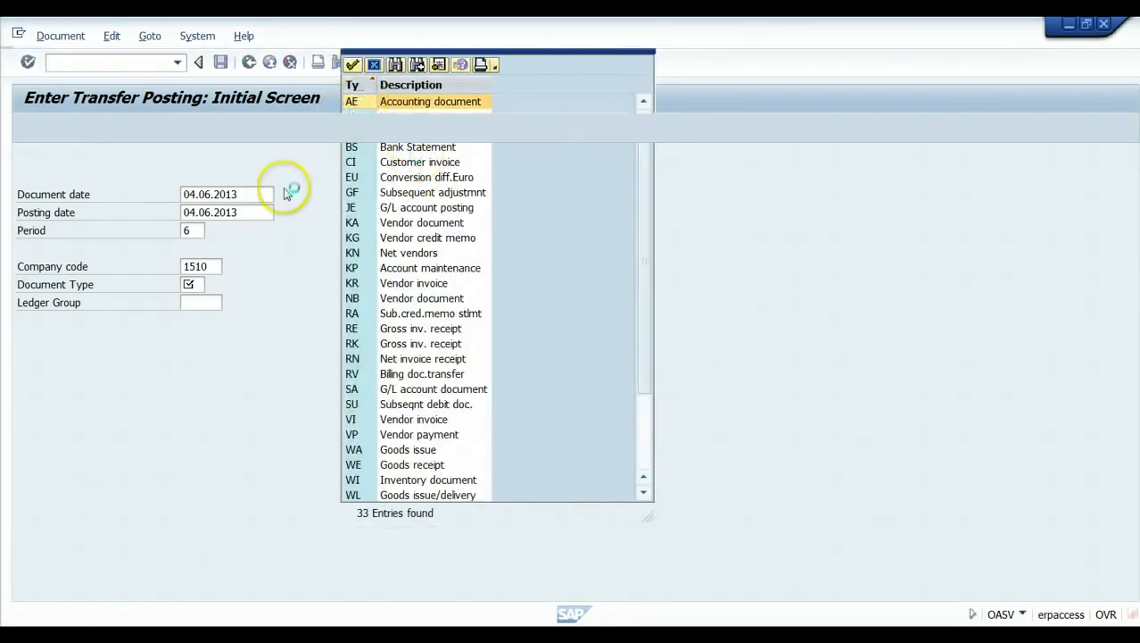
left_click(193, 301)
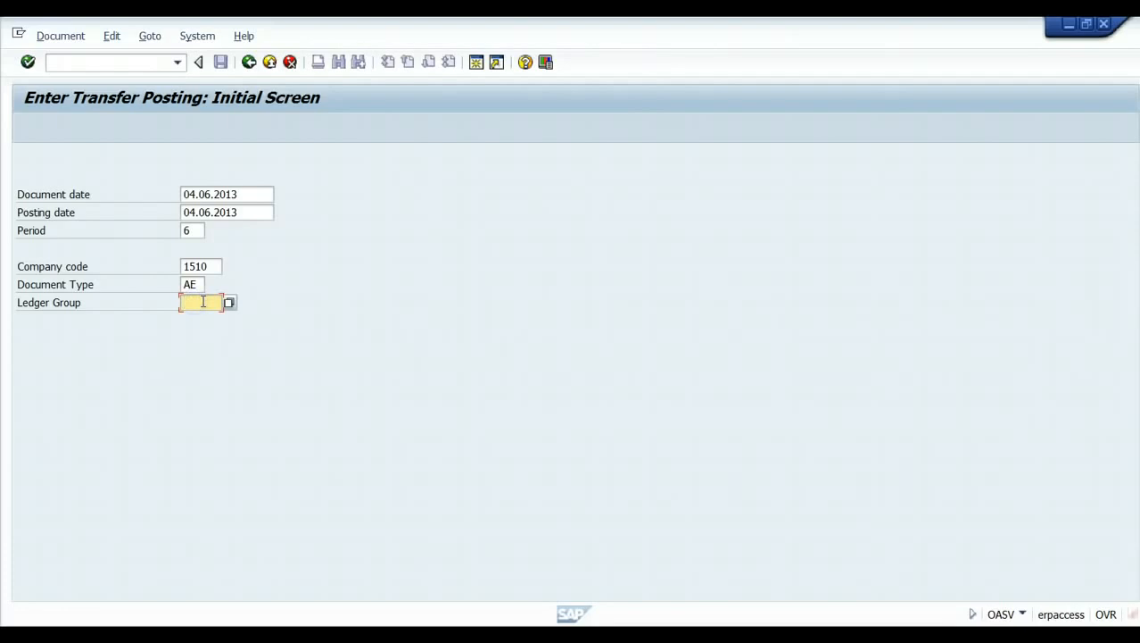
type("0")
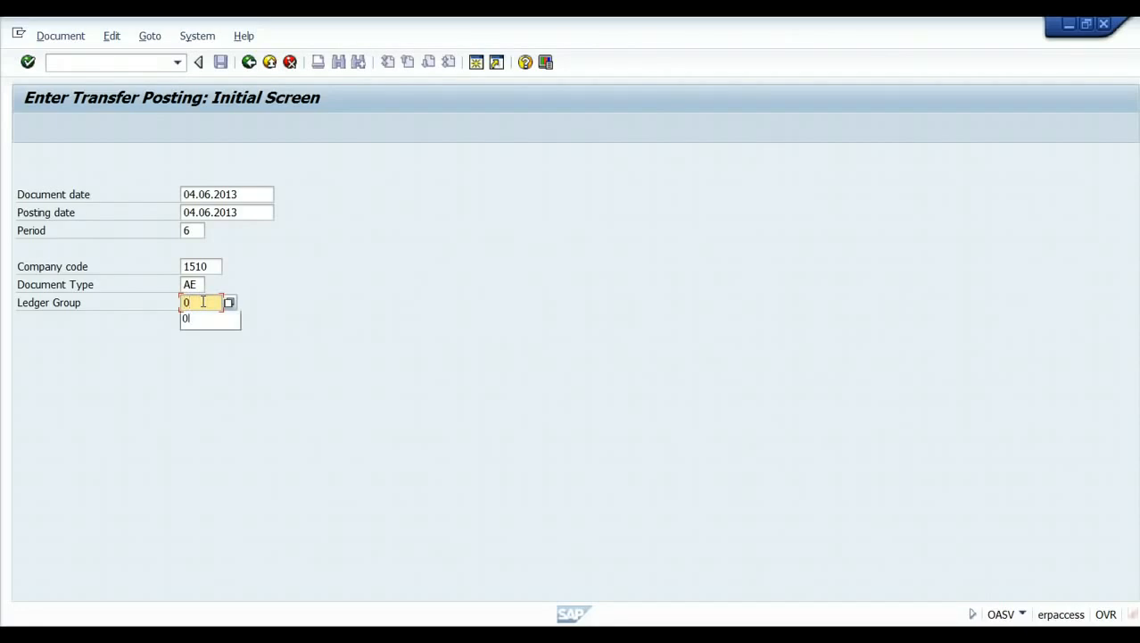
type("L")
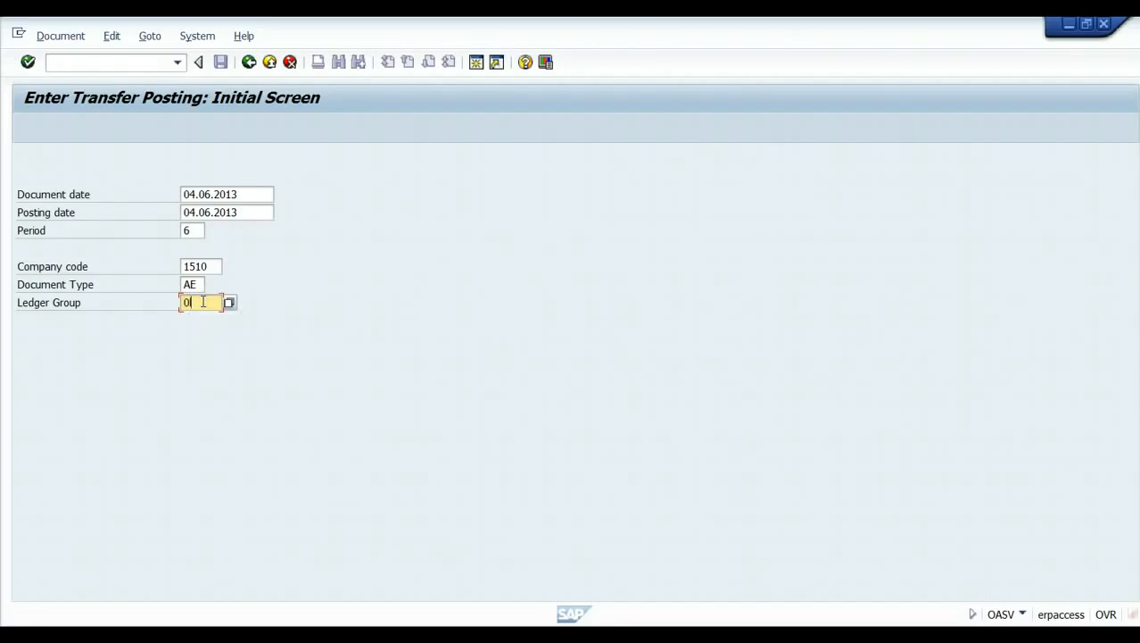
key("Return")
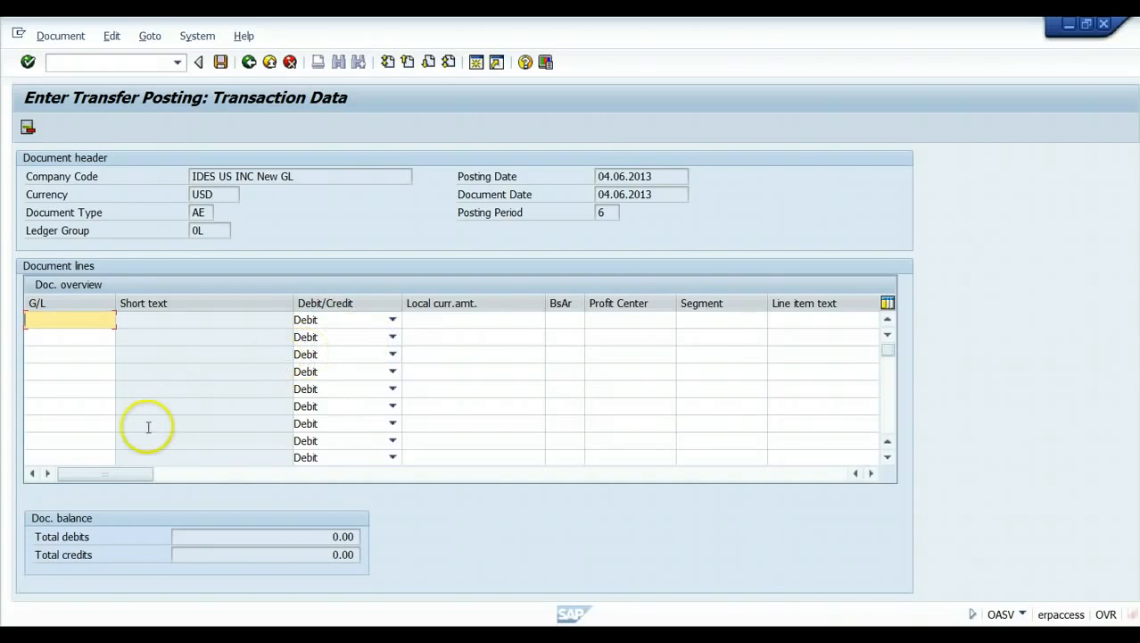
Exit the transfer posting unposted, back to the Preparing for Production Startup activities.
left_click(274, 68)
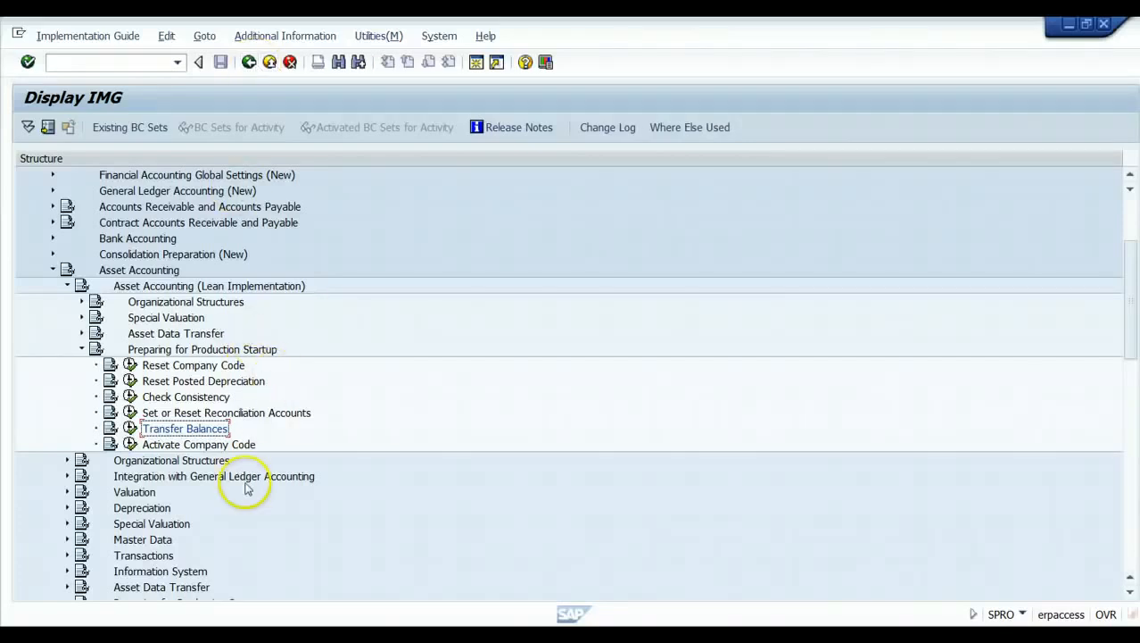
left_click(130, 444)
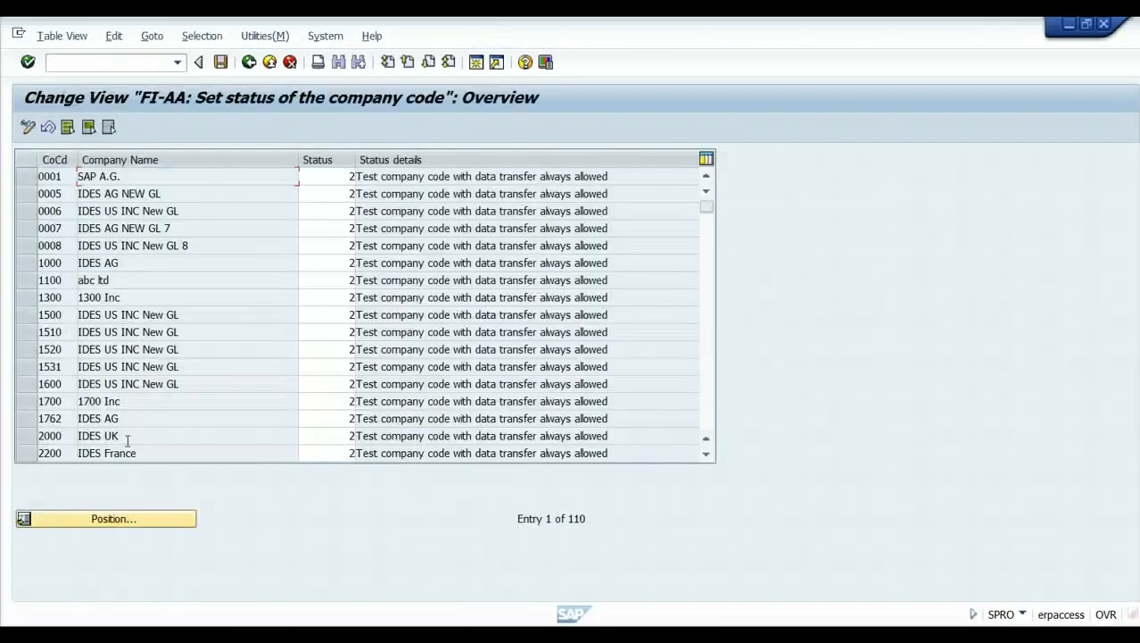
left_click(310, 178)
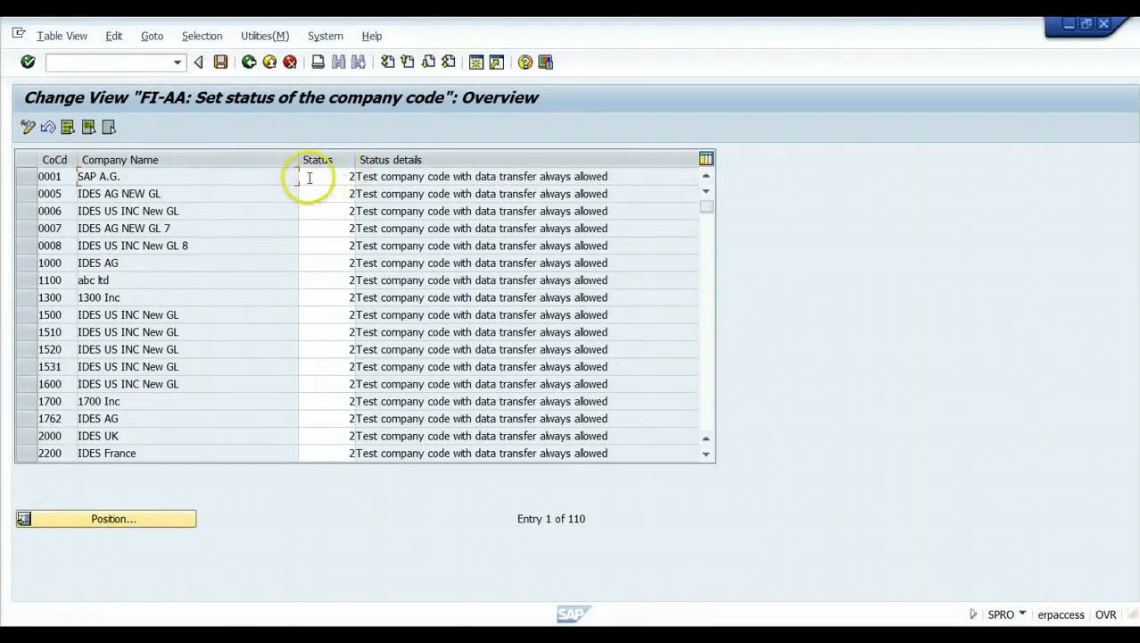
left_click(310, 177)
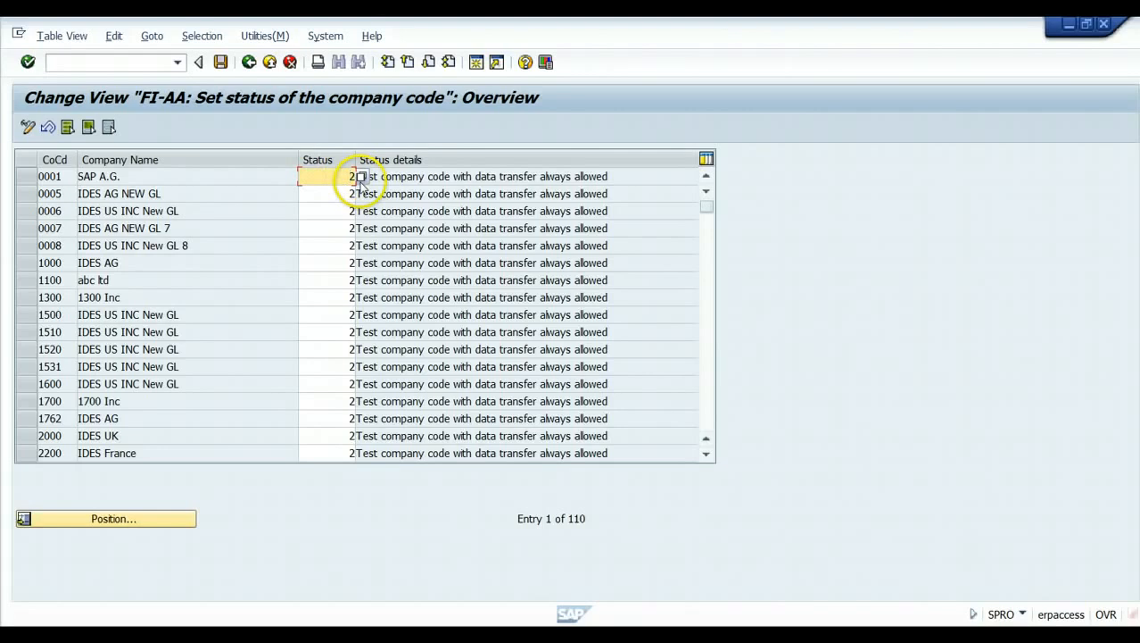
left_click(362, 179)
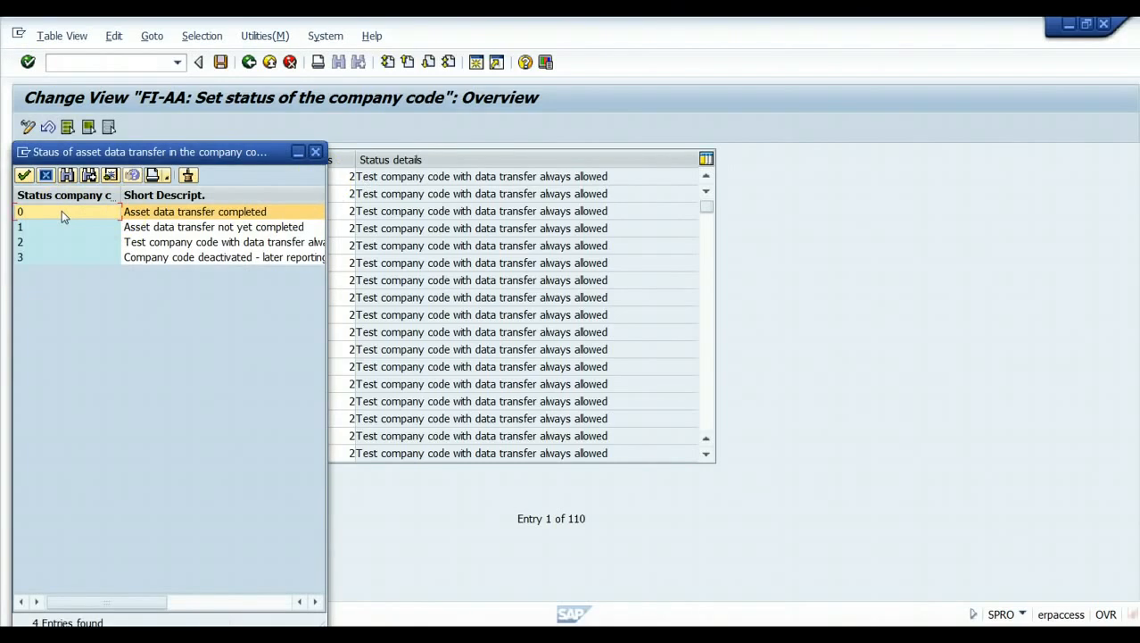
left_click(219, 218)
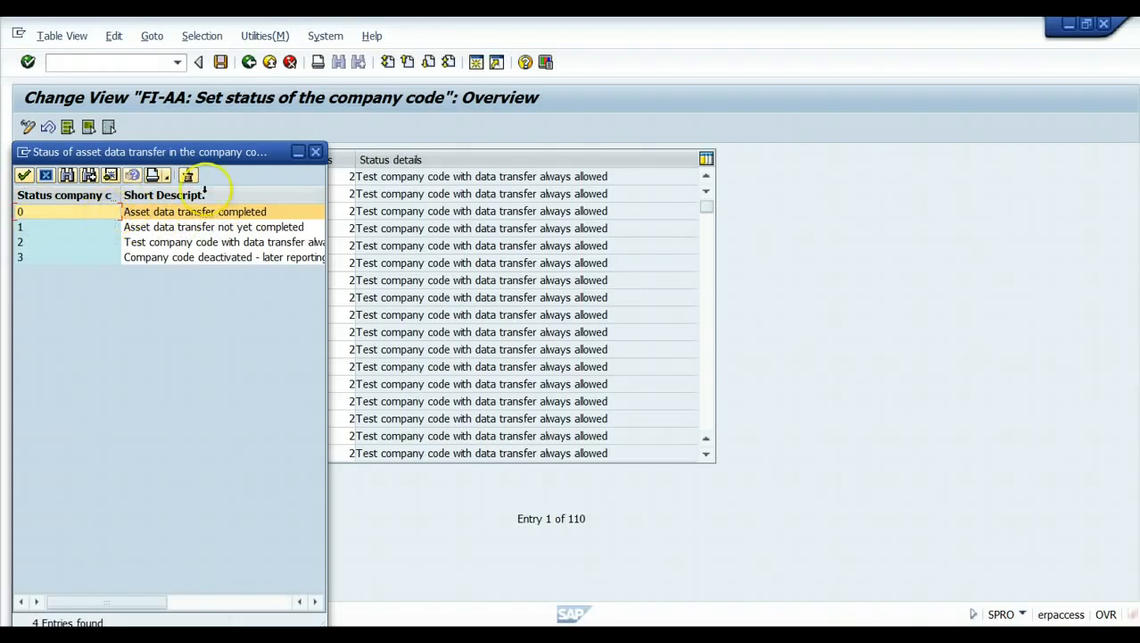
left_click(314, 152)
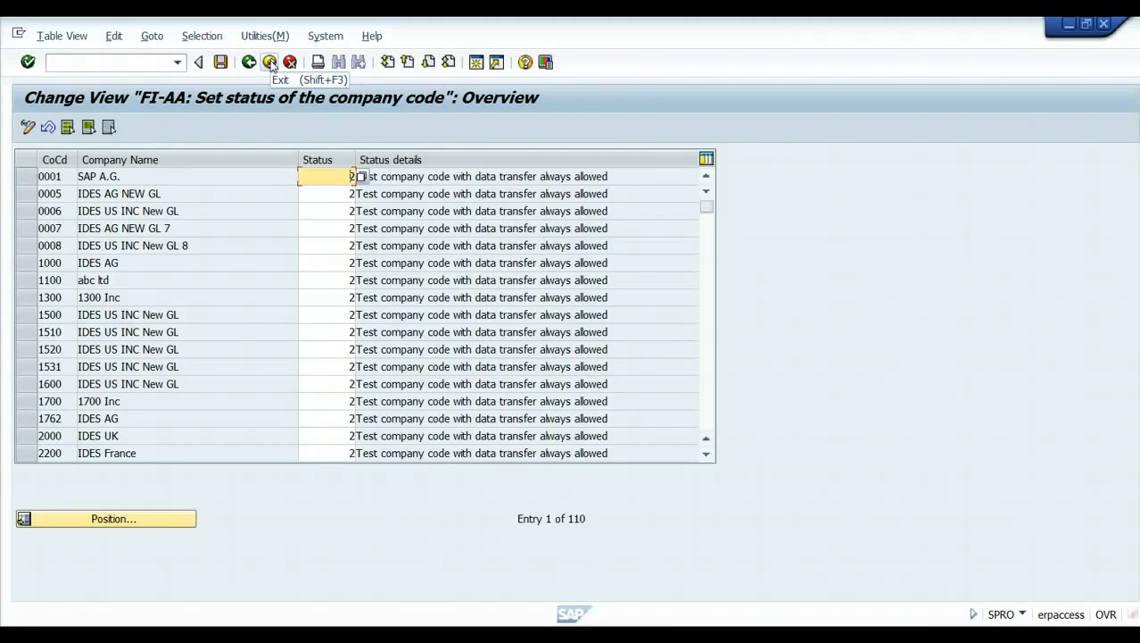
left_click(270, 62)
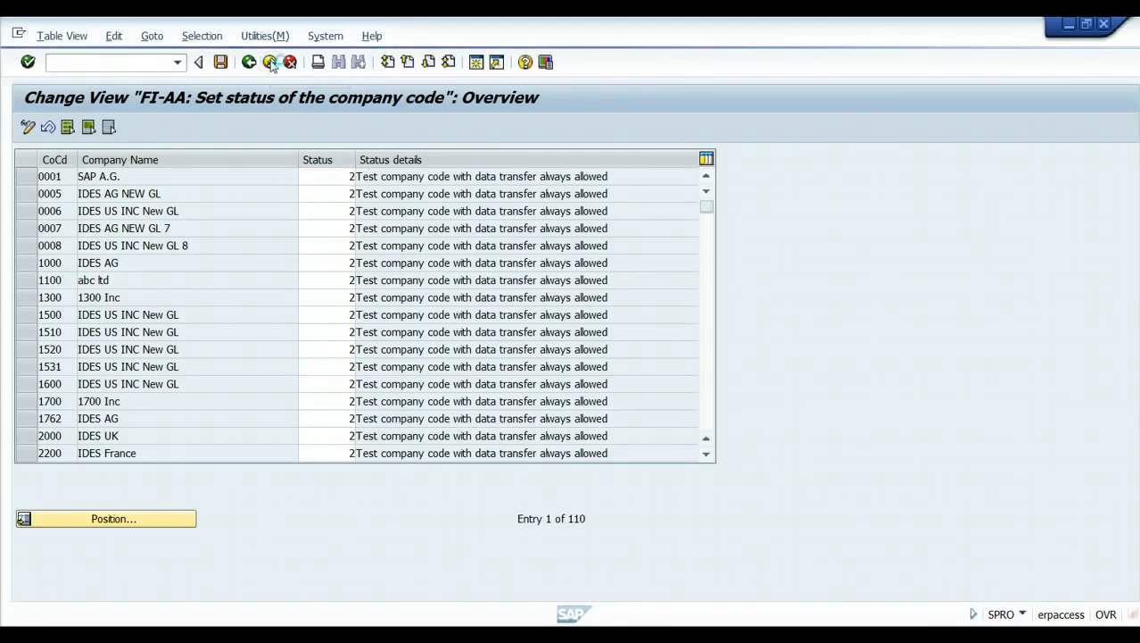